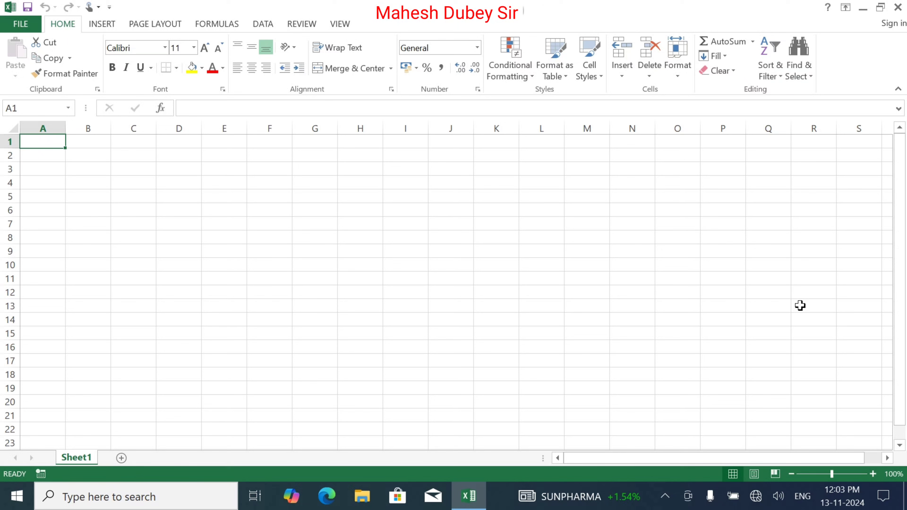
Enter 'Jangarna Year 2024-25' in A1 and 'Block :-' with a dotted blank in A2
{"action": "type", "text": "J"}
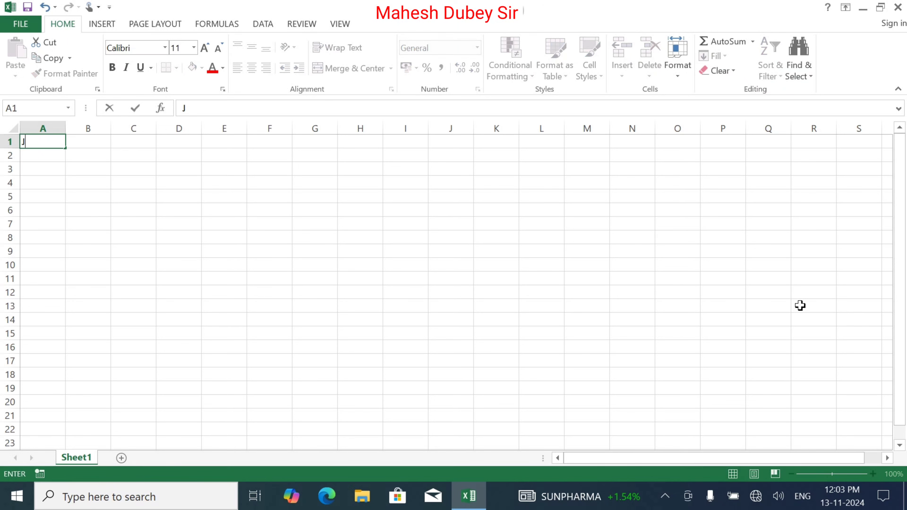
{"action": "type", "text": "angarna Year "}
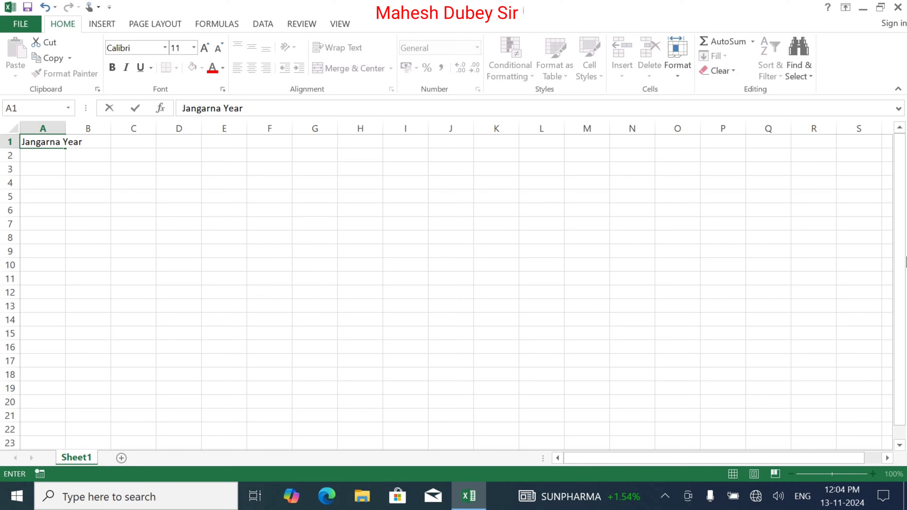
{"action": "type", "text": "2024-25"}
{"action": "key", "text": "Return"}
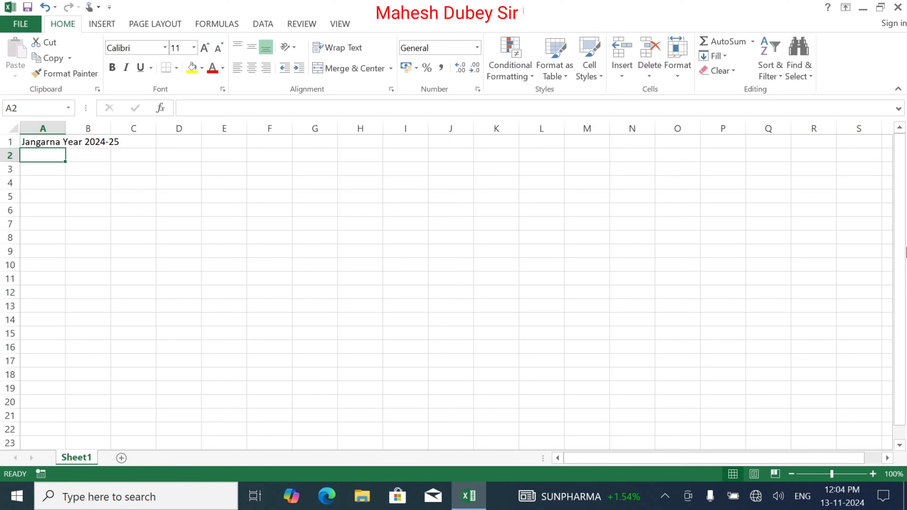
{"action": "type", "text": "B"}
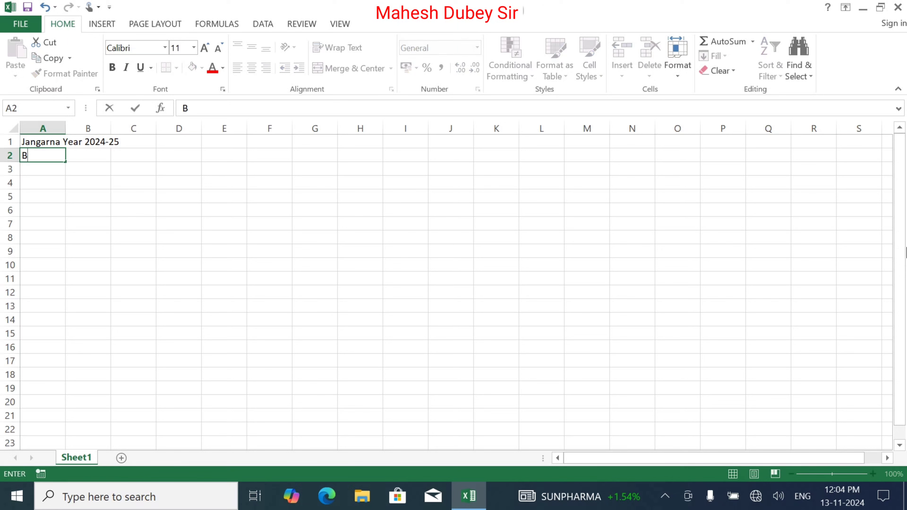
{"action": "type", "text": "lock :-................................"}
{"action": "key", "text": "Return"}
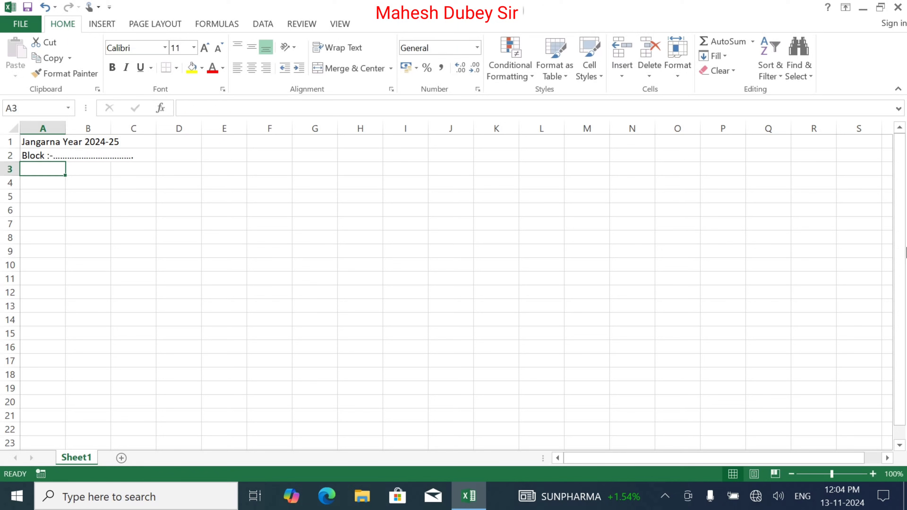
{"action": "key", "text": "Return"}
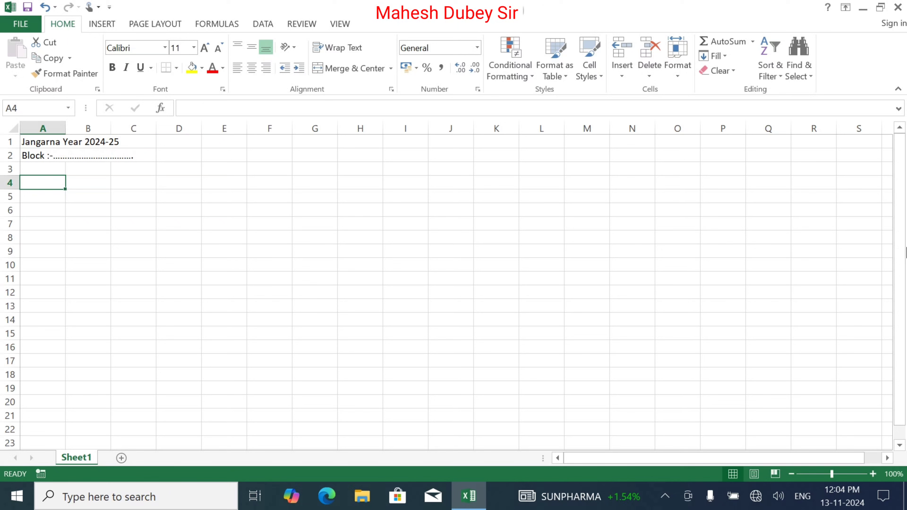
Type the headers Sr, District, Village Name and Name of Condidate across A4:D4
{"action": "type", "text": "Sr"}
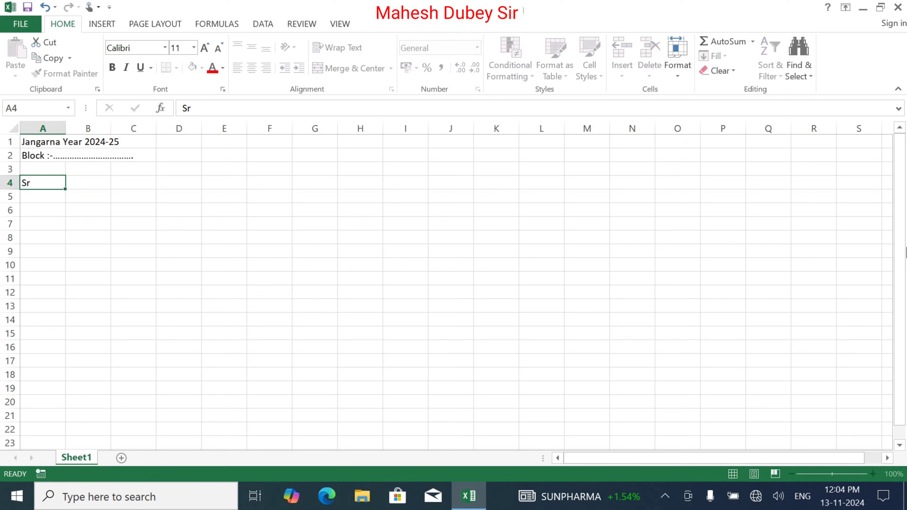
{"action": "key", "text": "Tab"}
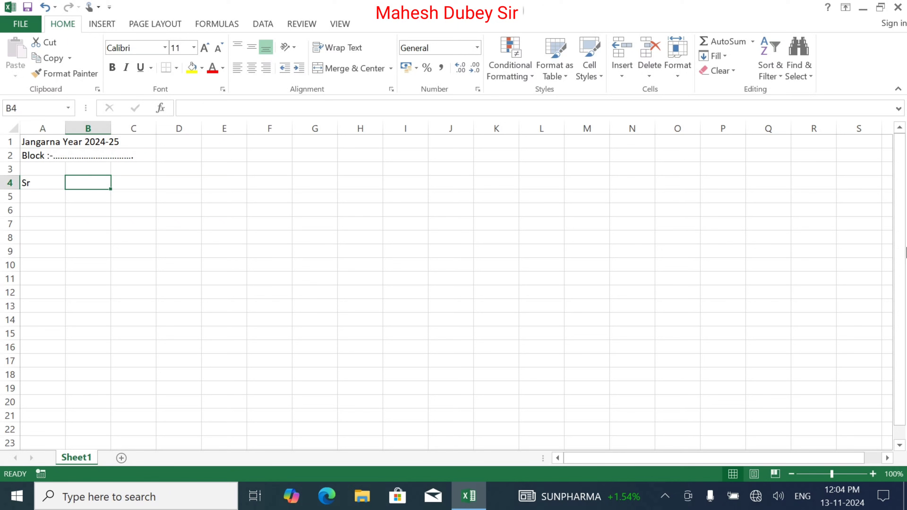
{"action": "type", "text": "Dis"}
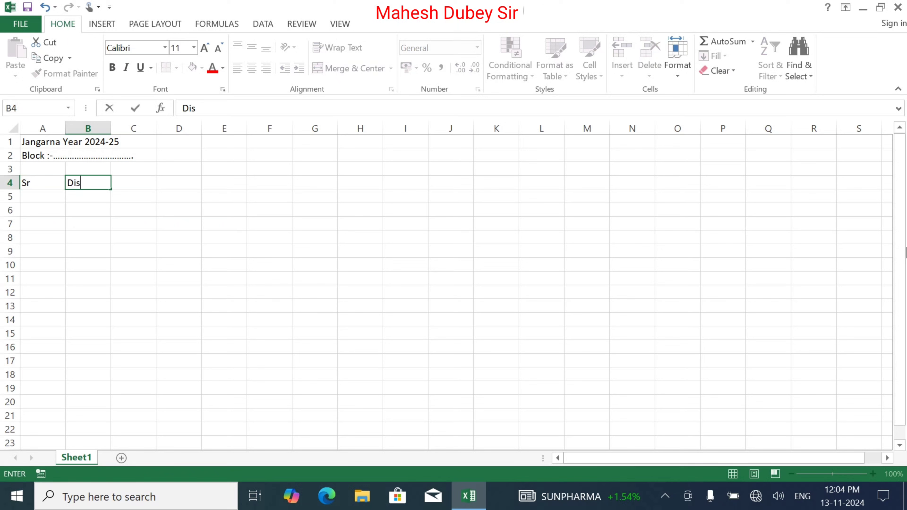
{"action": "type", "text": "trict"}
{"action": "key", "text": "Tab"}
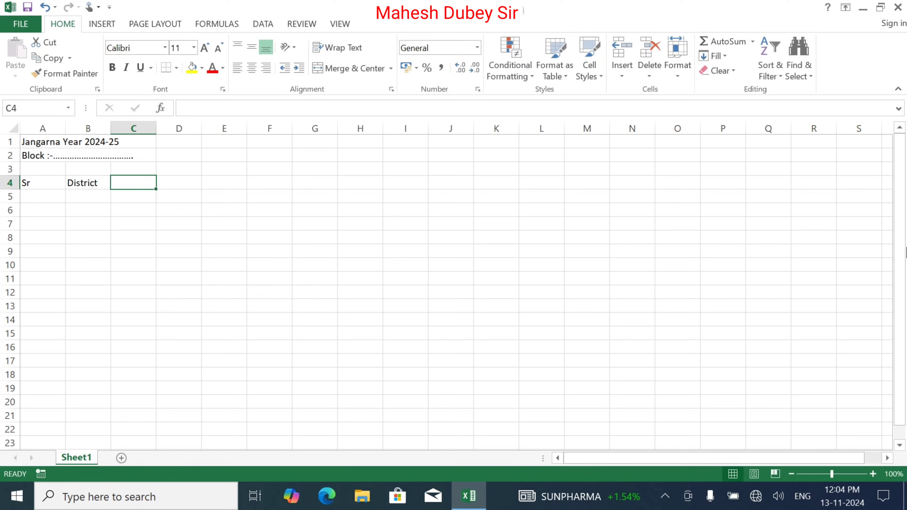
{"action": "type", "text": "Vil"}
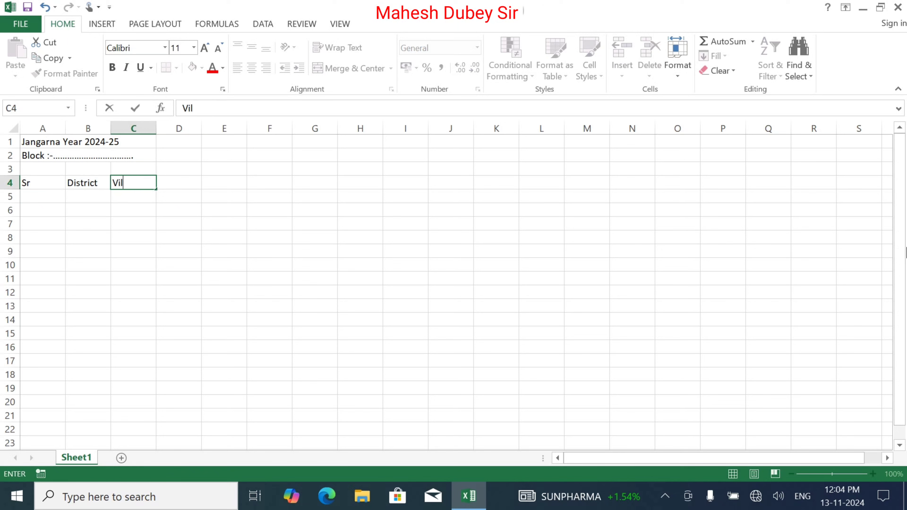
{"action": "type", "text": "ligae N"}
{"action": "type", "text": "a"}
{"action": "key", "text": "BackSpace"}
{"action": "key", "text": "BackSpace"}
{"action": "key", "text": "BackSpace"}
{"action": "key", "text": "BackSpace"}
{"action": "key", "text": "BackSpace"}
{"action": "type", "text": "ag"}
{"action": "key", "text": "BackSpace"}
{"action": "key", "text": "BackSpace"}
{"action": "key", "text": "BackSpace"}
{"action": "key", "text": "BackSpace"}
{"action": "type", "text": "age Name"}
{"action": "key", "text": "Tab"}
{"action": "type", "text": "N"}
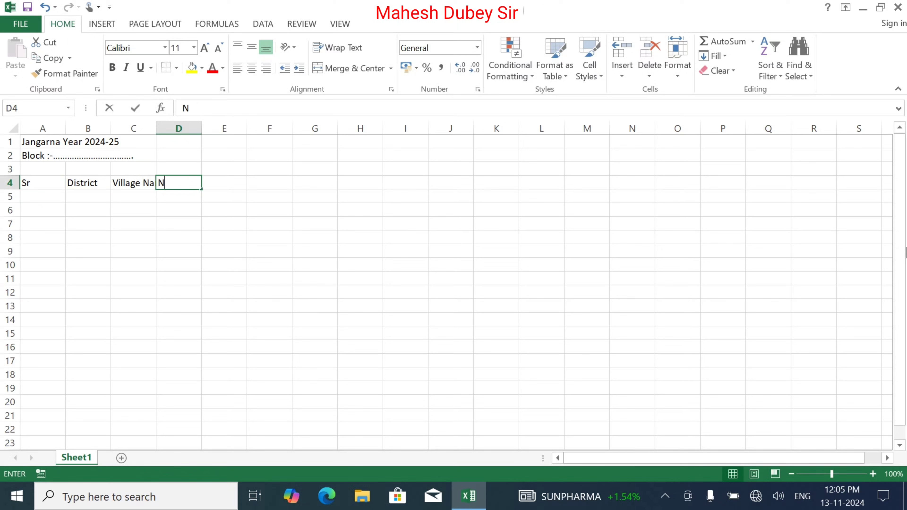
{"action": "type", "text": "ame of "}
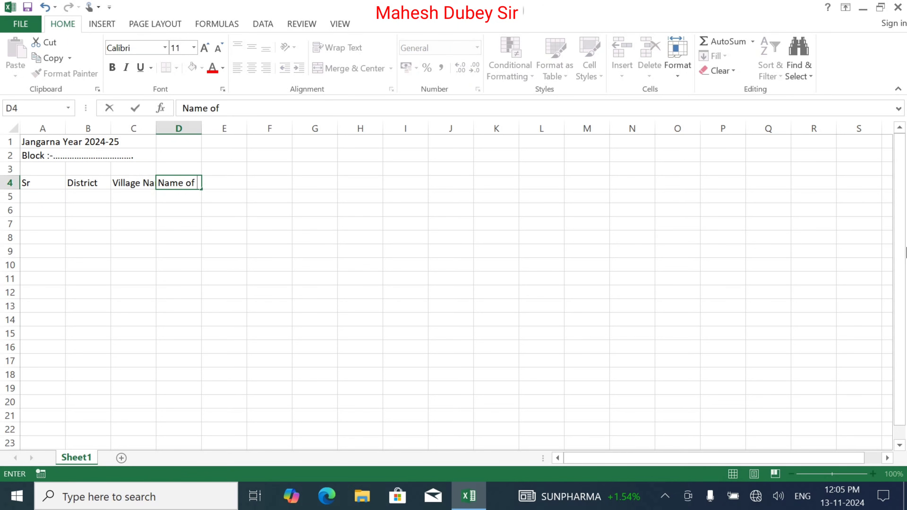
{"action": "type", "text": "Condidate"}
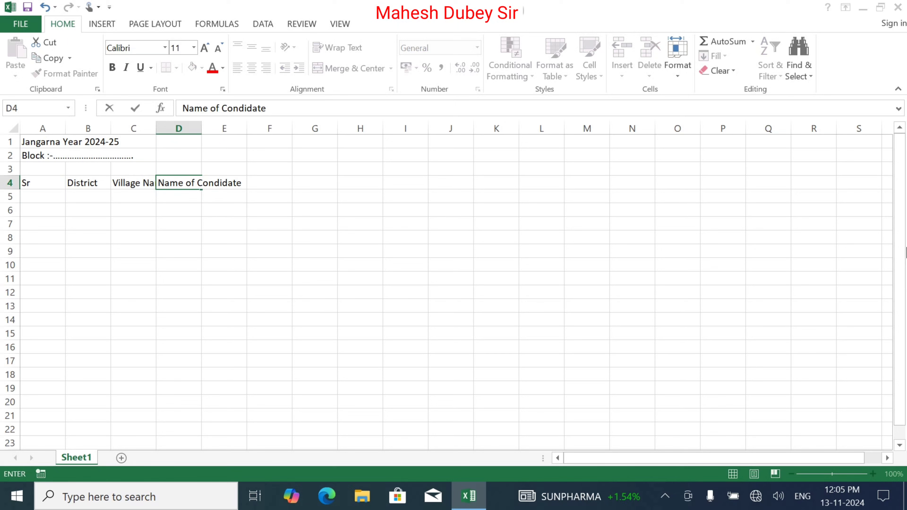
Spell-check the sheet, ignoring the flagged word 'Condidate' so the header stays as typed
{"action": "key", "text": "F7"}
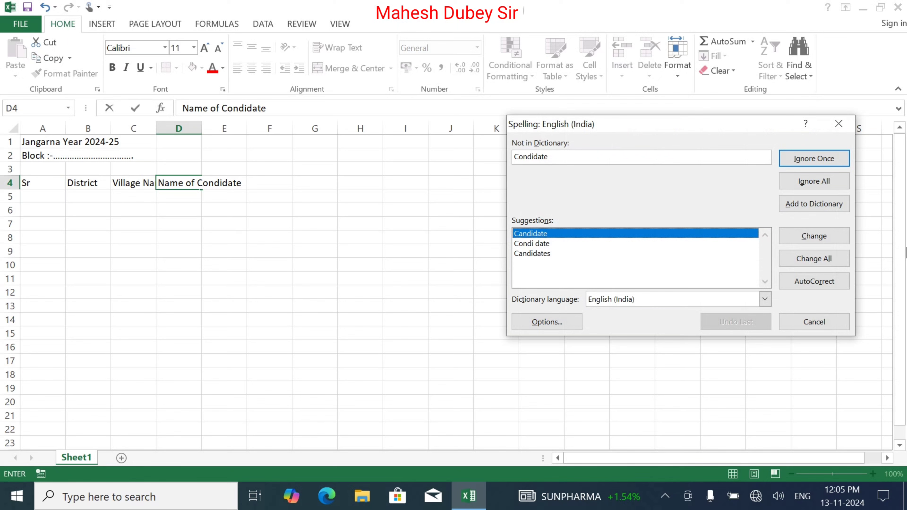
{"action": "key", "text": "Return"}
{"action": "key", "text": "Return"}
{"action": "key", "text": "Tab"}
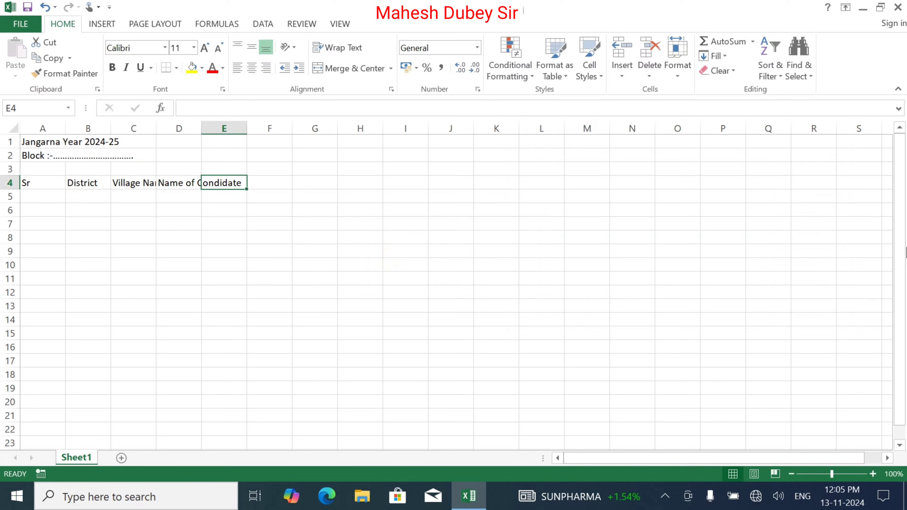
Add the headers Father's Name, Date of Birth, Mobile No, Aadhar No and Age in E4:I4
{"action": "type", "text": "Father"}
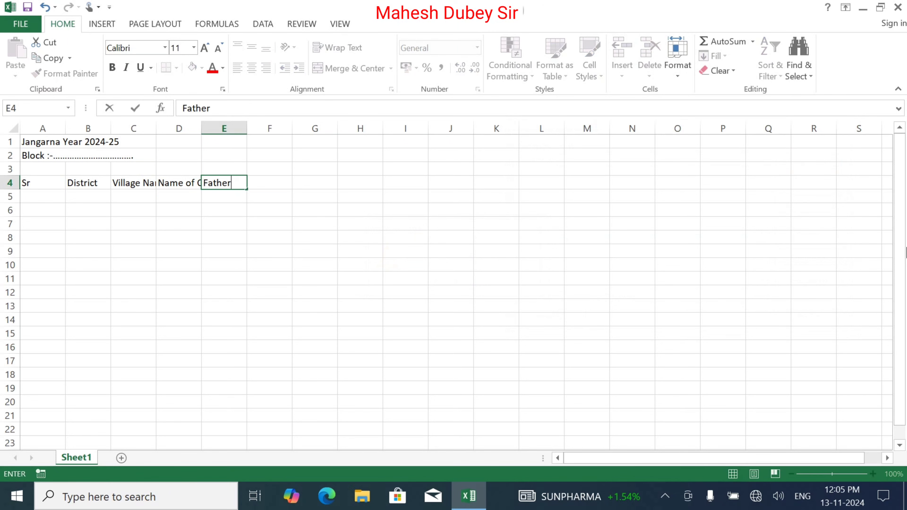
{"action": "key", "text": "BackSpace"}
{"action": "type", "text": "'s Name"}
{"action": "key", "text": "Tab"}
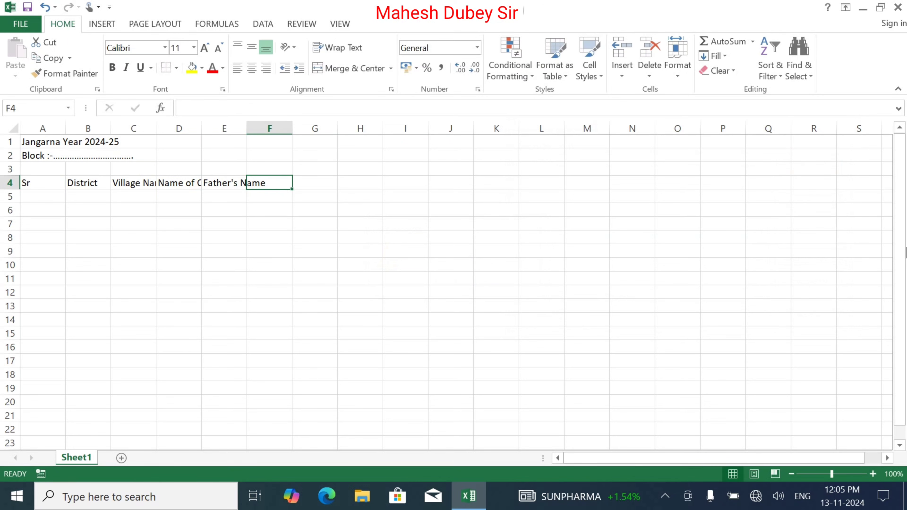
{"action": "type", "text": "Dat"}
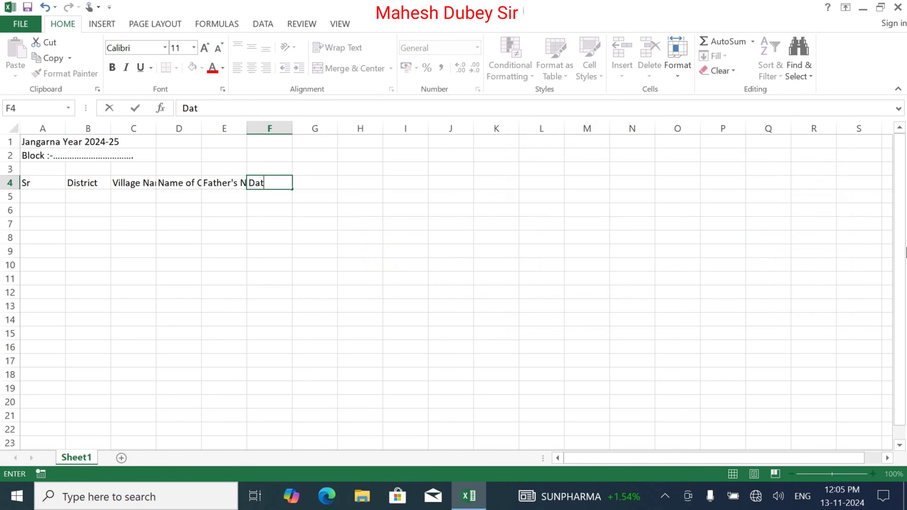
{"action": "type", "text": "e of Birth"}
{"action": "key", "text": "Tab"}
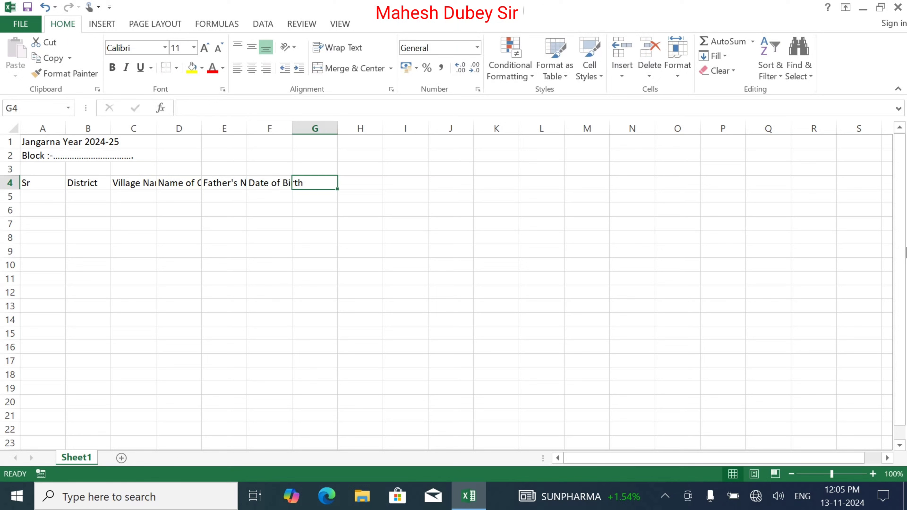
{"action": "type", "text": "Mob"}
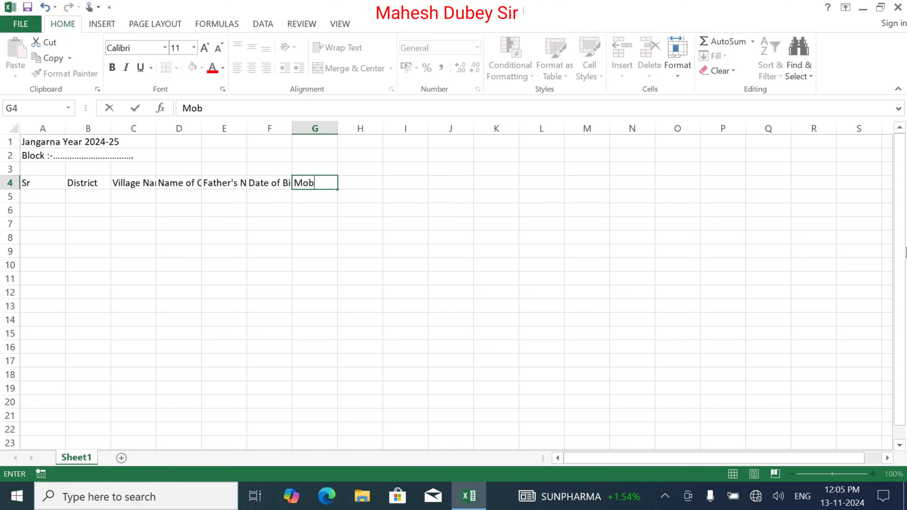
{"action": "type", "text": "ile No"}
{"action": "key", "text": "Tab"}
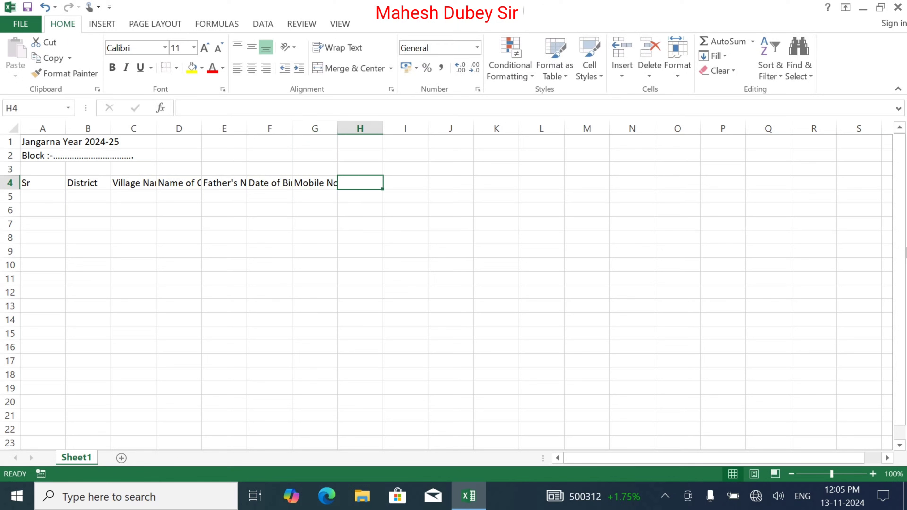
{"action": "type", "text": "Aadha"}
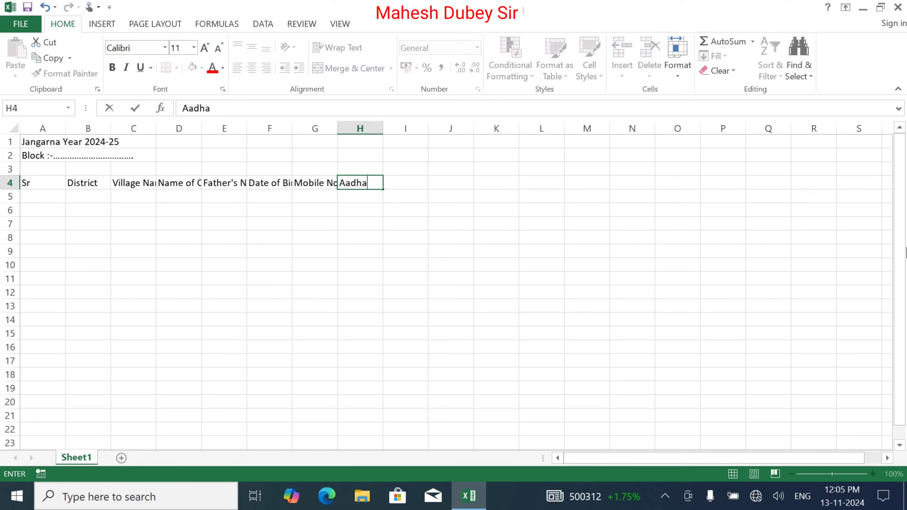
{"action": "type", "text": "r No"}
{"action": "key", "text": "Tab"}
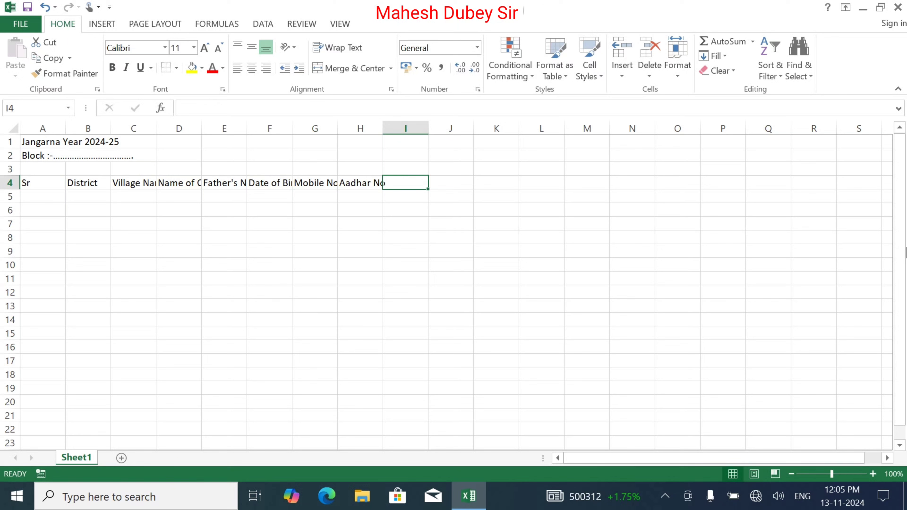
{"action": "type", "text": "Age"}
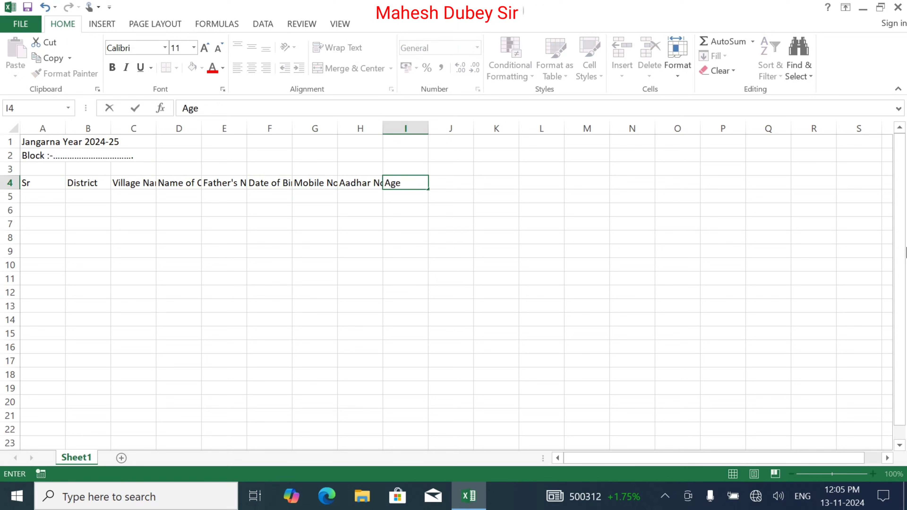
{"action": "key", "text": "Tab"}
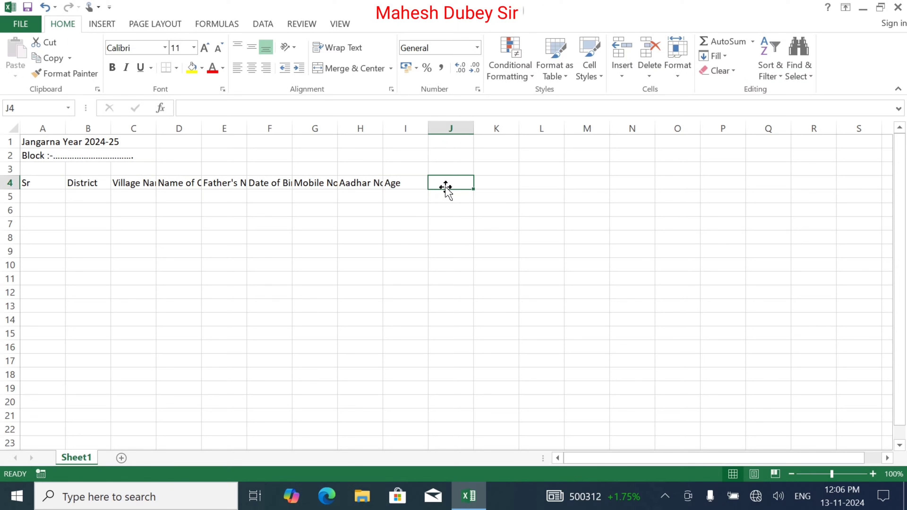
Add the headers Voter/Non_Voter, Income and Other in J4:L4
{"action": "type", "text": "V"}
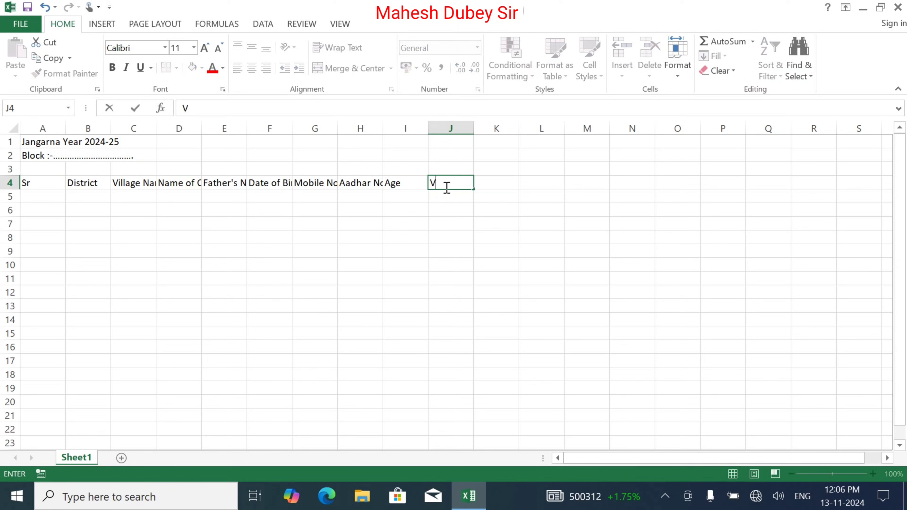
{"action": "type", "text": "oter/Non_V"}
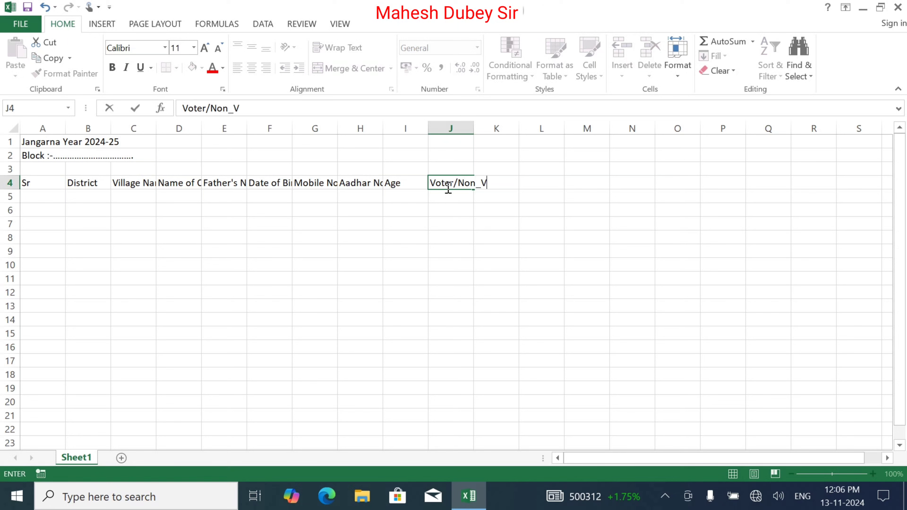
{"action": "type", "text": "oter"}
{"action": "key", "text": "Tab"}
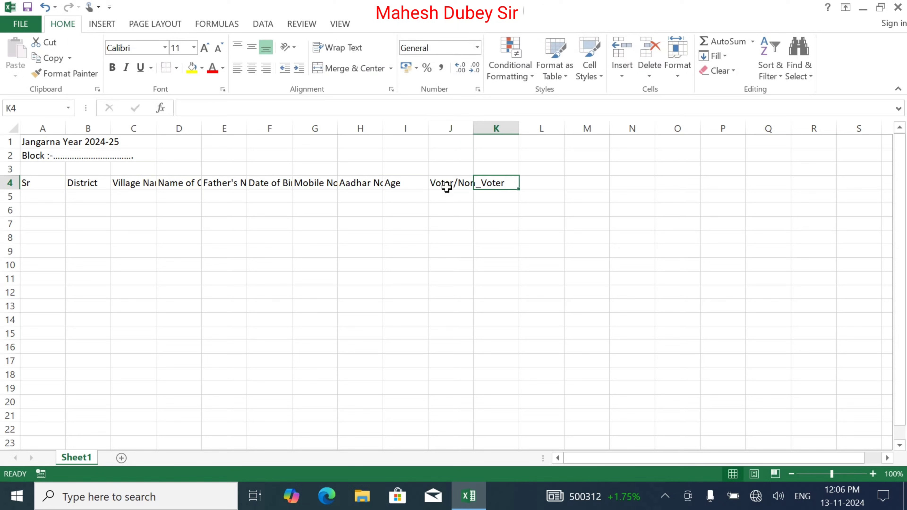
{"action": "type", "text": "O"}
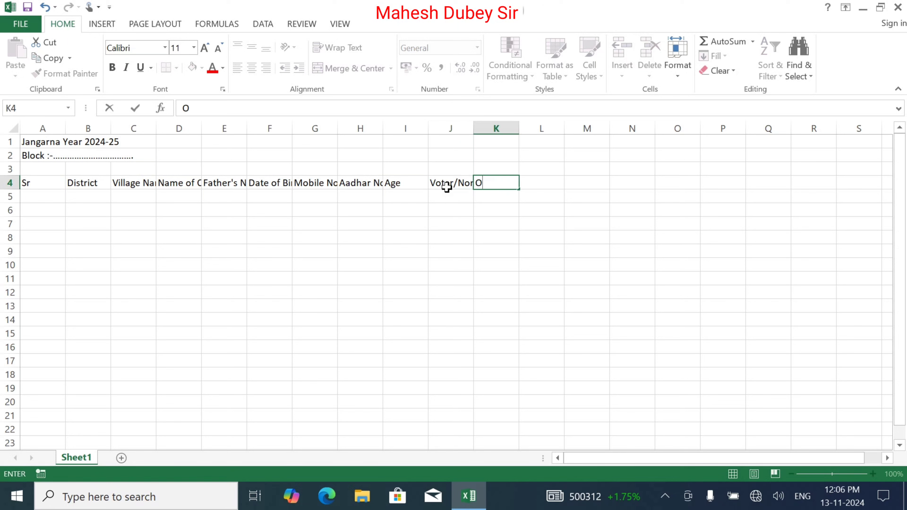
{"action": "key", "text": "BackSpace"}
{"action": "type", "text": "Income"}
{"action": "key", "text": "Tab"}
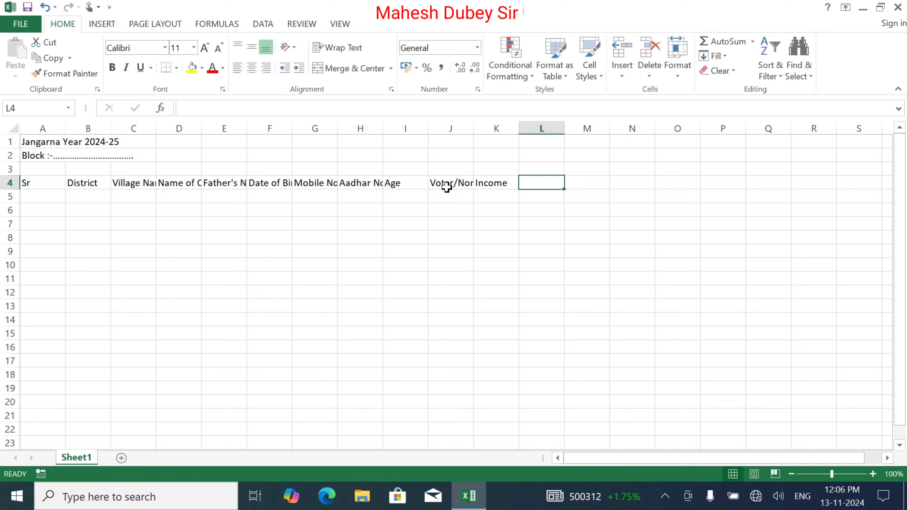
{"action": "type", "text": "Inc"}
{"action": "key", "text": "BackSpace"}
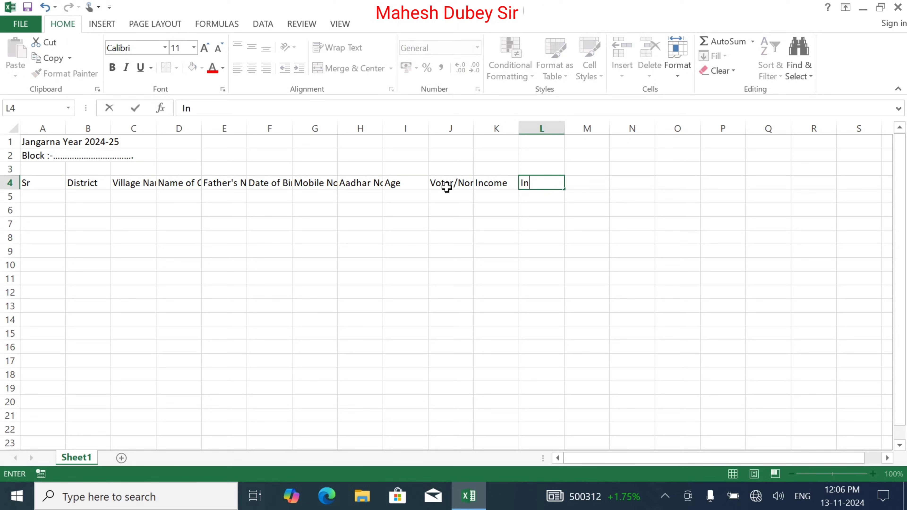
{"action": "key", "text": "BackSpace"}
{"action": "key", "text": "BackSpace"}
{"action": "type", "text": "Other"}
{"action": "key", "text": "Return"}
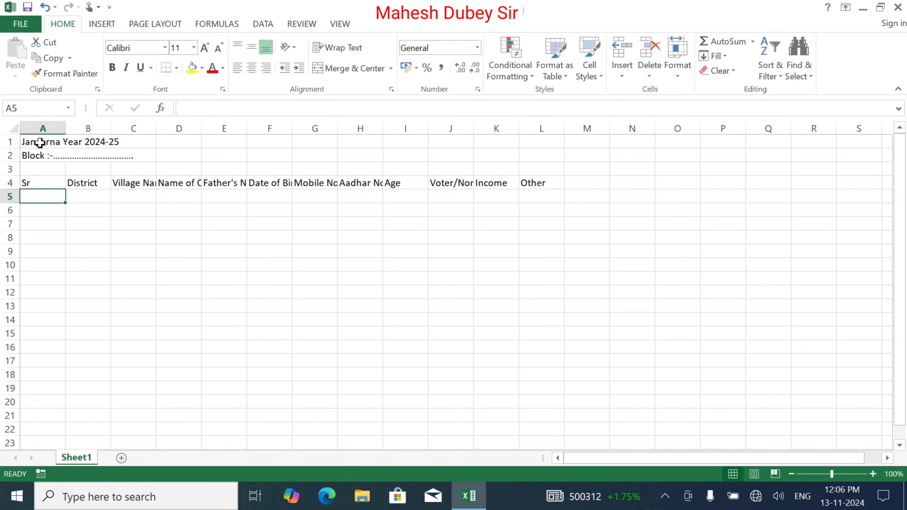
Merge and centre the title across A1:L1, enlarge it to 14 pt and make it bold
{"action": "left_click_drag", "start_coordinate": [40, 143], "coordinate": [527, 107]}
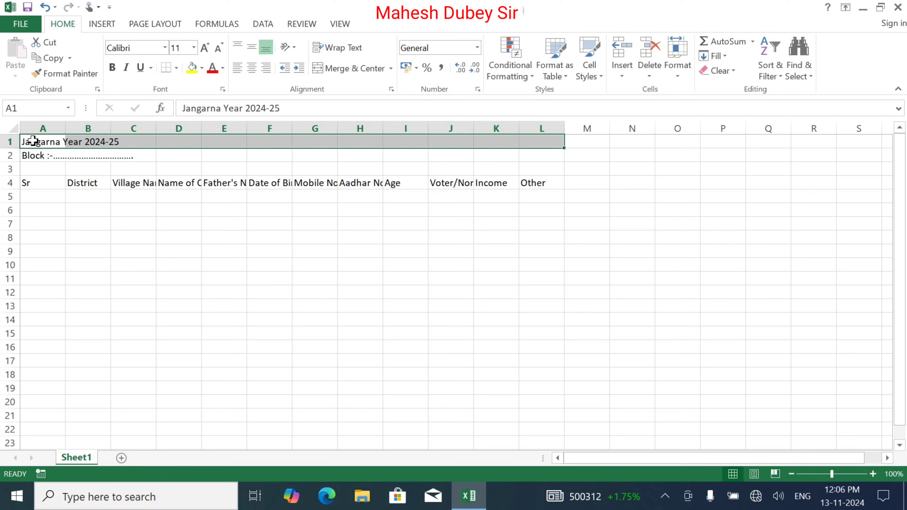
{"action": "left_click_drag", "start_coordinate": [30, 141], "coordinate": [537, 125]}
{"action": "left_click", "coordinate": [372, 68]}
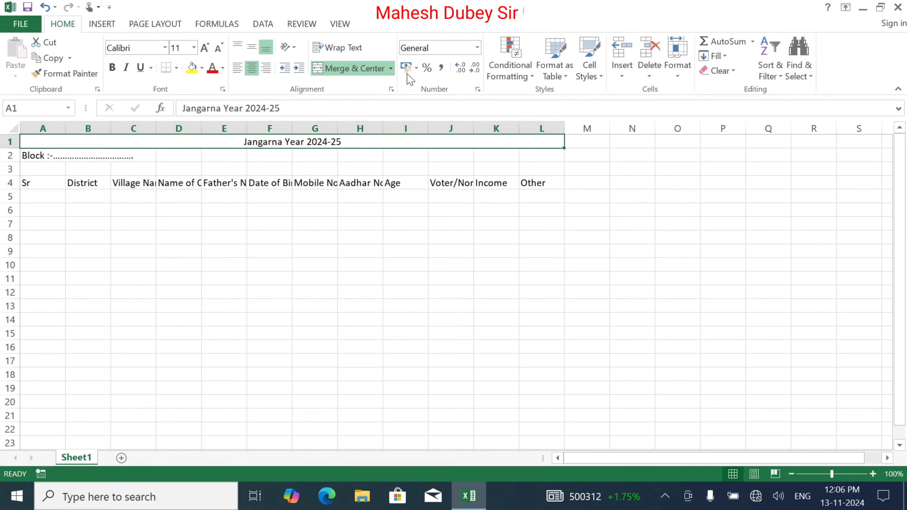
{"action": "left_click", "coordinate": [207, 49]}
{"action": "left_click", "coordinate": [210, 49]}
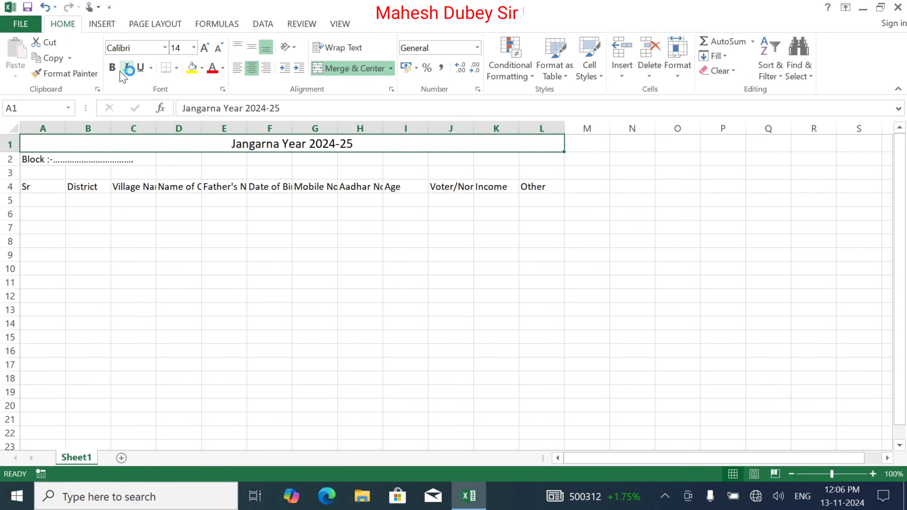
{"action": "left_click", "coordinate": [112, 67]}
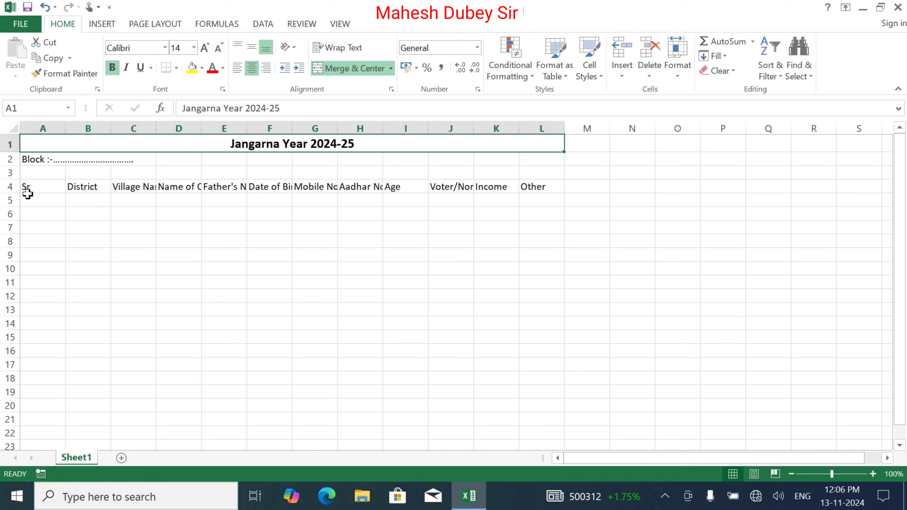
Bold the Block line in A2 and enlarge the row 4 headings to 12 pt
{"action": "left_click", "coordinate": [31, 160]}
{"action": "left_click", "coordinate": [112, 67]}
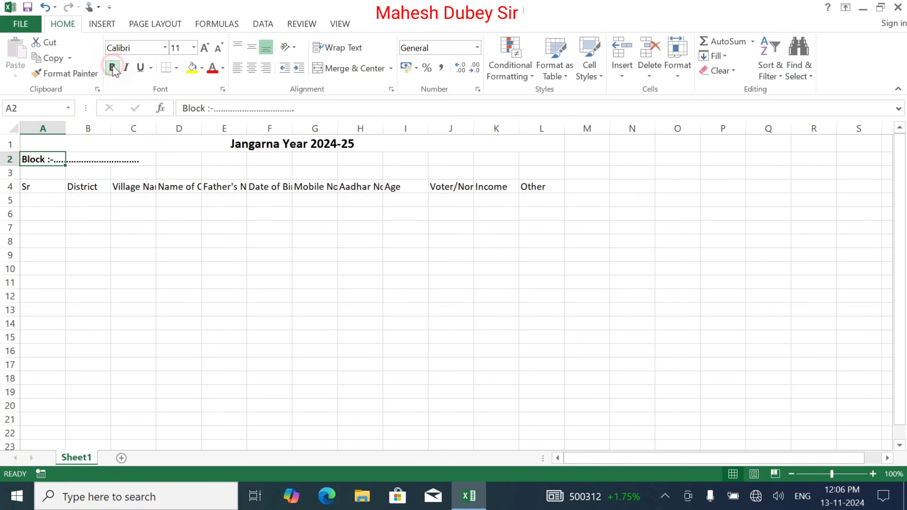
{"action": "left_click_drag", "start_coordinate": [34, 188], "coordinate": [537, 185]}
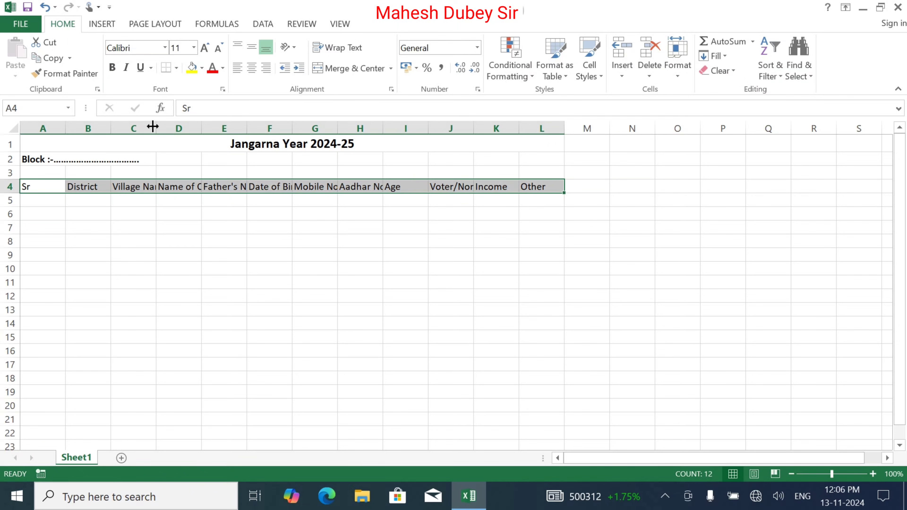
{"action": "left_click", "coordinate": [203, 48]}
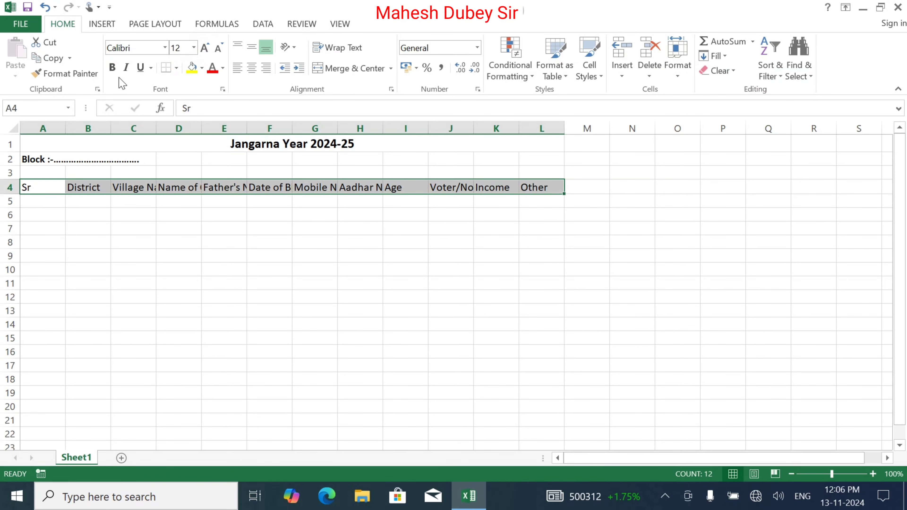
Bold the A4:L4 headings, Sr through Other, and check them with the arrow keys
{"action": "left_click", "coordinate": [112, 68]}
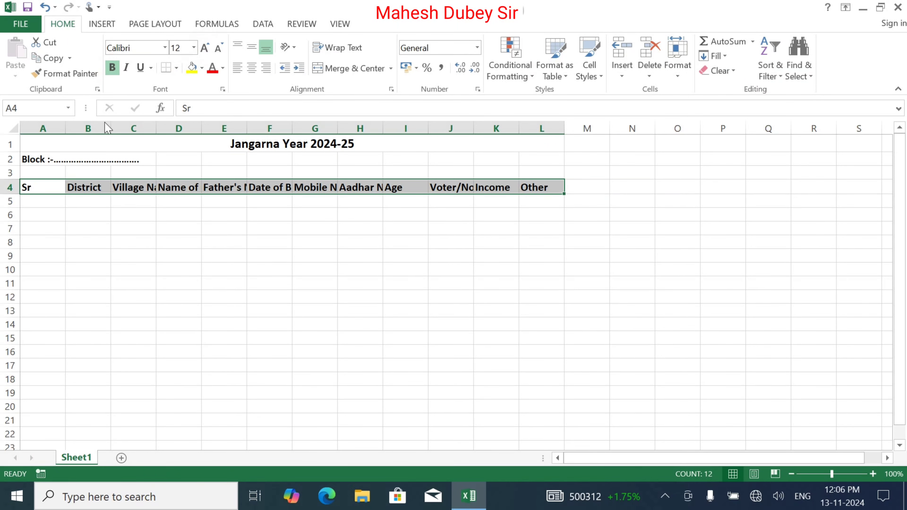
{"action": "left_click", "coordinate": [46, 192]}
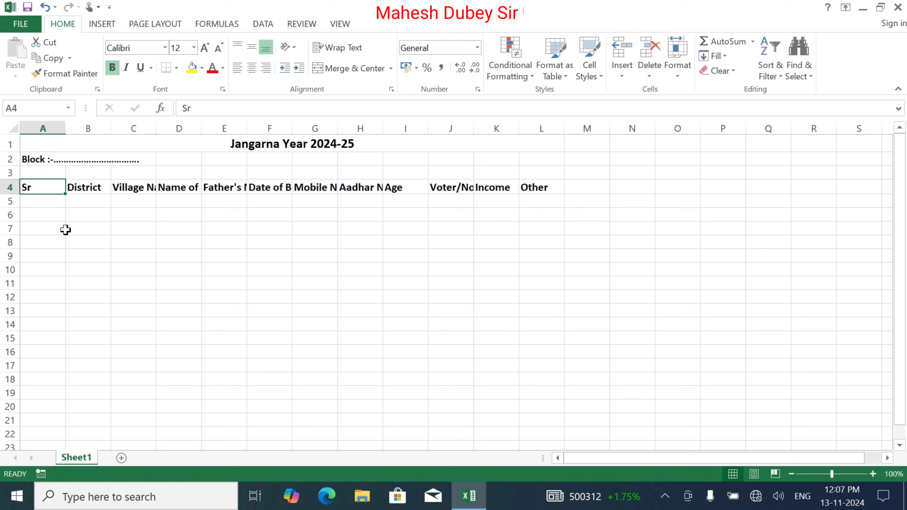
{"action": "left_click", "coordinate": [71, 255]}
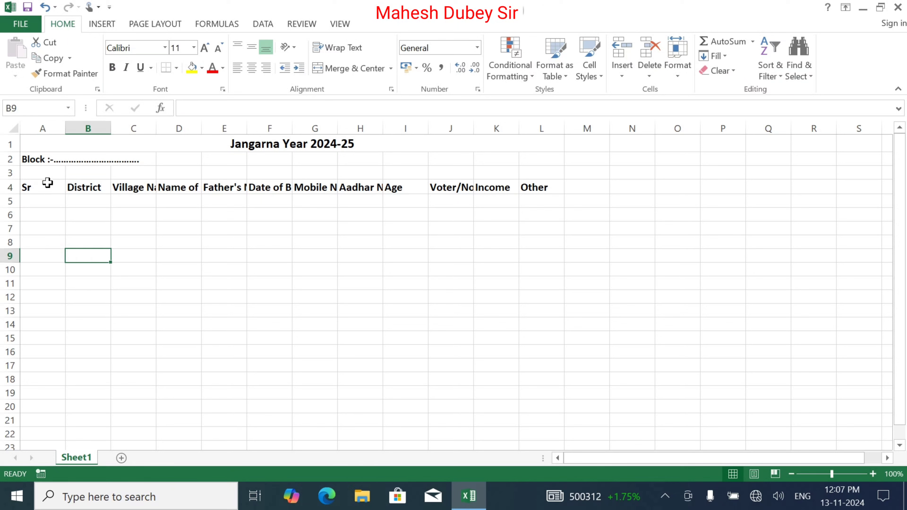
{"action": "left_click", "coordinate": [130, 192]}
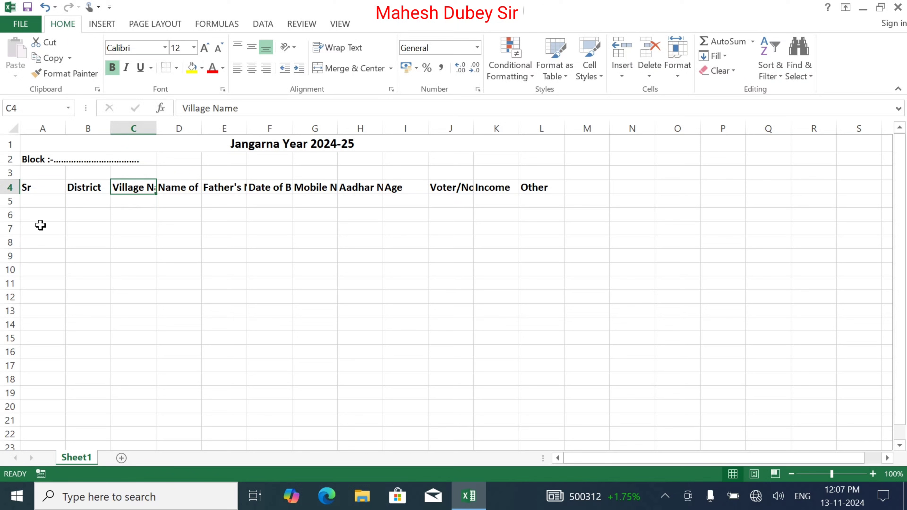
{"action": "key", "text": "Right"}
{"action": "key", "text": "Right"}
{"action": "key", "text": "Right"}
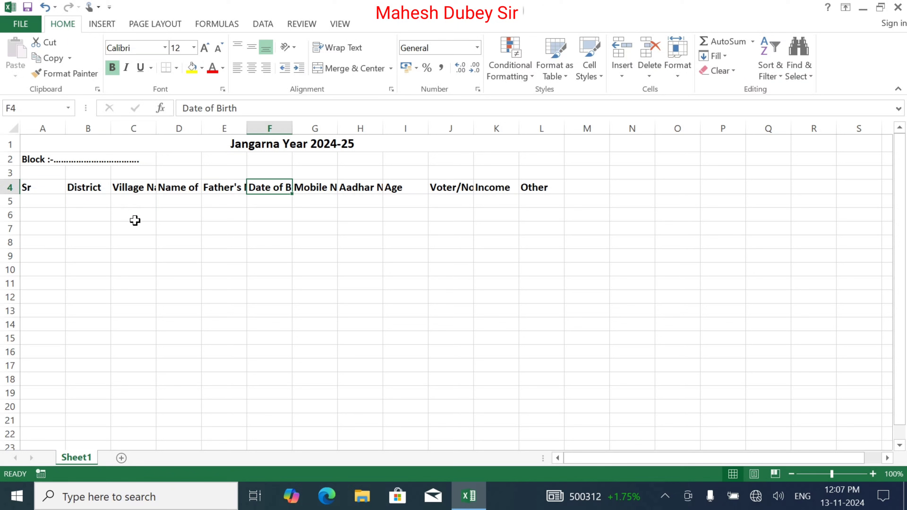
{"action": "key", "text": "Left"}
{"action": "key", "text": "Left"}
{"action": "key", "text": "Left"}
{"action": "key", "text": "Left"}
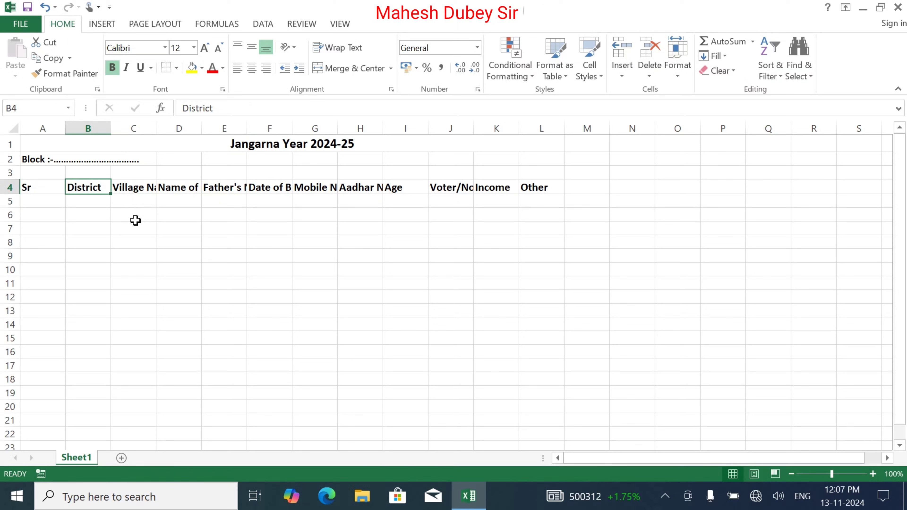
{"action": "key", "text": "Down"}
{"action": "key", "text": "Right"}
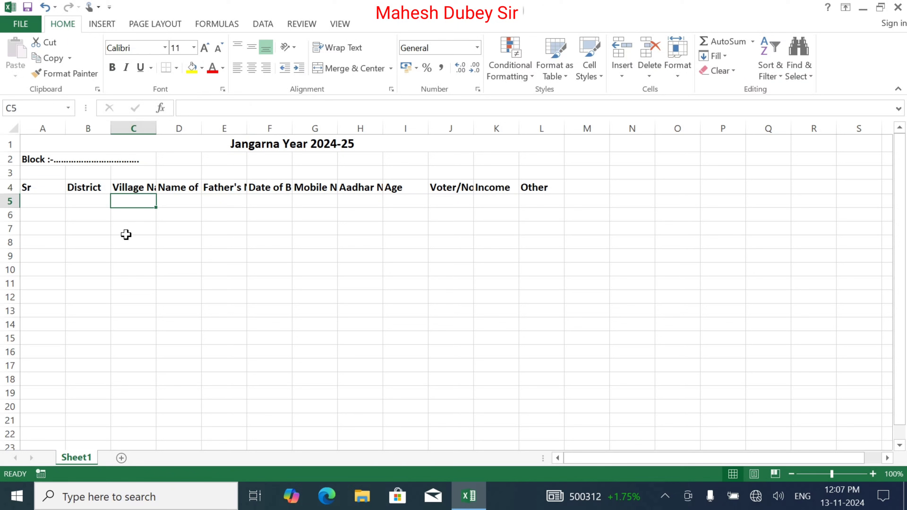
{"action": "key", "text": "Down"}
{"action": "key", "text": "Down"}
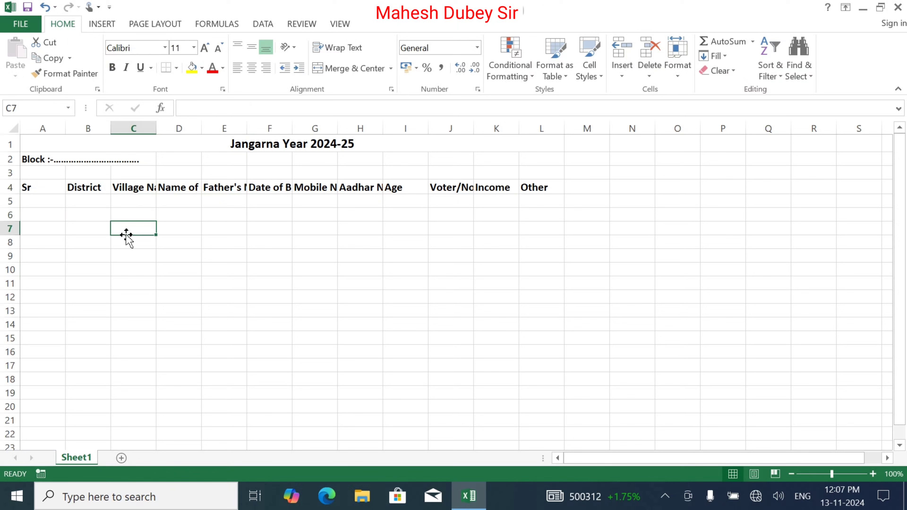
{"action": "key", "text": "Up"}
{"action": "key", "text": "Up"}
{"action": "key", "text": "Up"}
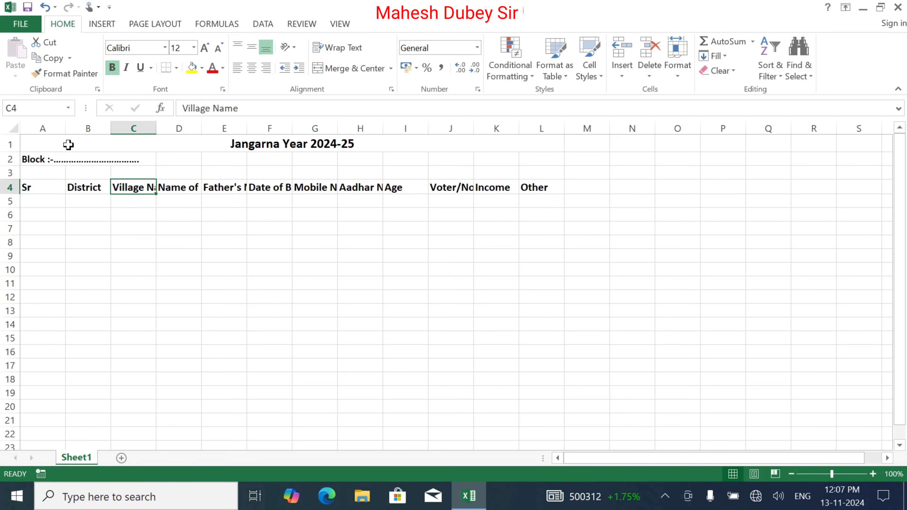
Narrow column A, widen column C for Village Name, and correct D4 to 'Name of Candidate'
{"action": "left_click_drag", "start_coordinate": [68, 128], "coordinate": [144, 150]}
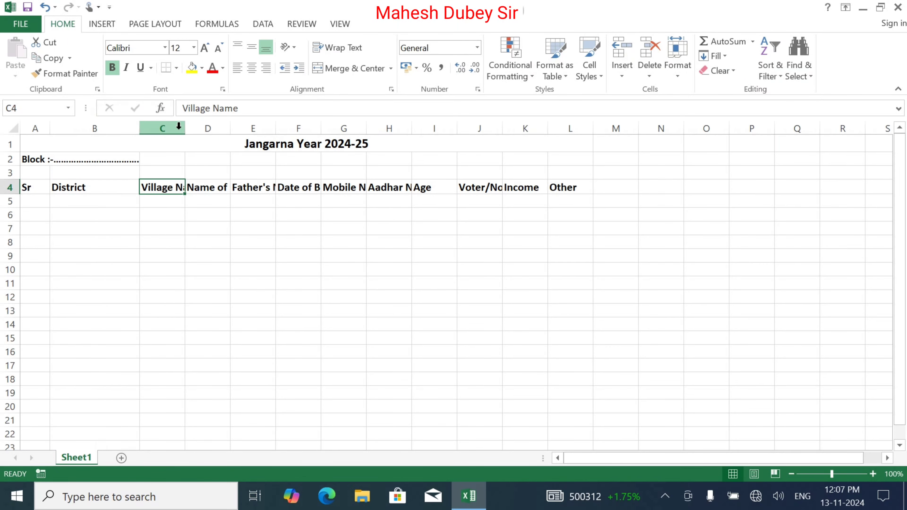
{"action": "left_click_drag", "start_coordinate": [185, 128], "coordinate": [348, 130]}
{"action": "double_click", "coordinate": [278, 187]}
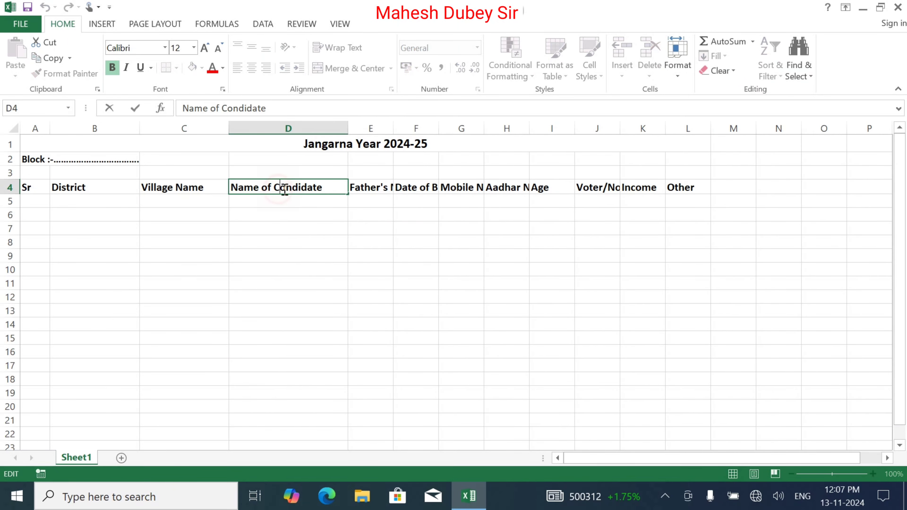
{"action": "key", "text": "BackSpace"}
{"action": "type", "text": "a"}
{"action": "key", "text": "Tab"}
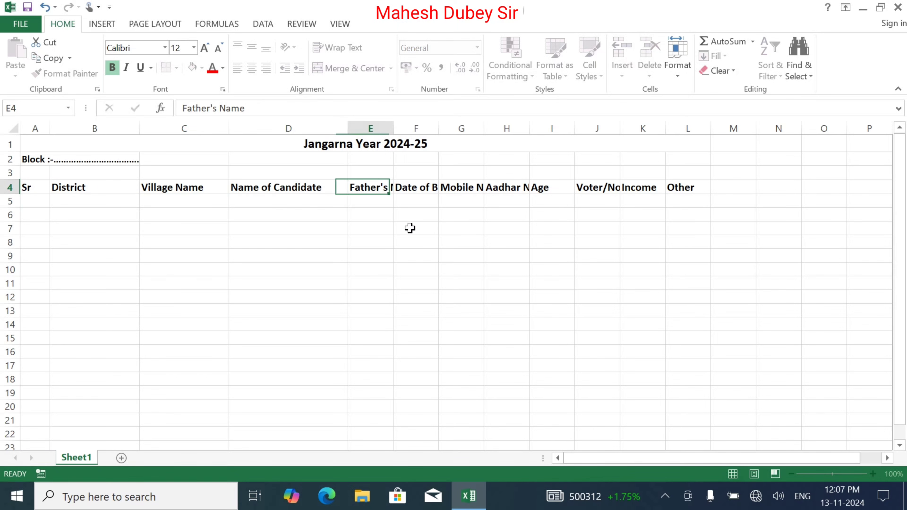
Widen columns E, F and the remaining heading columns to show Father's Name, Date of Birth, etc
{"action": "left_click_drag", "start_coordinate": [396, 131], "coordinate": [476, 151]}
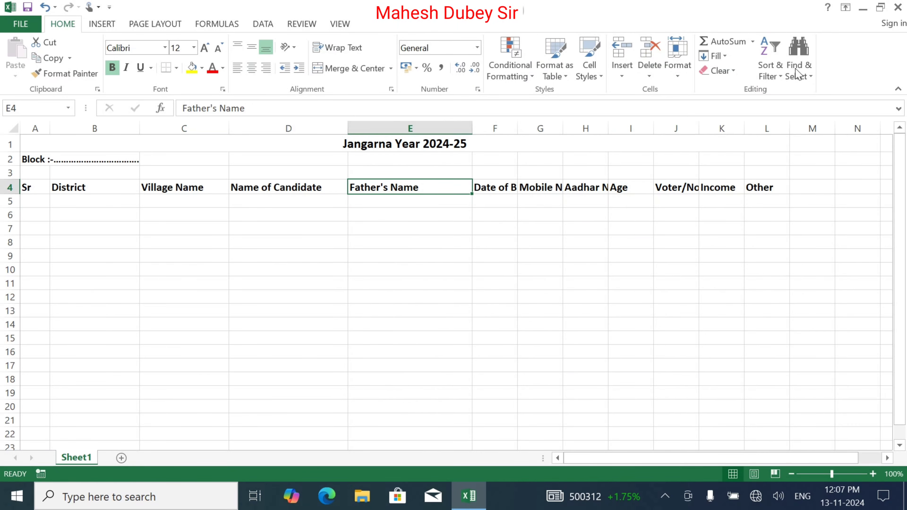
{"action": "left_click_drag", "start_coordinate": [519, 129], "coordinate": [547, 150]}
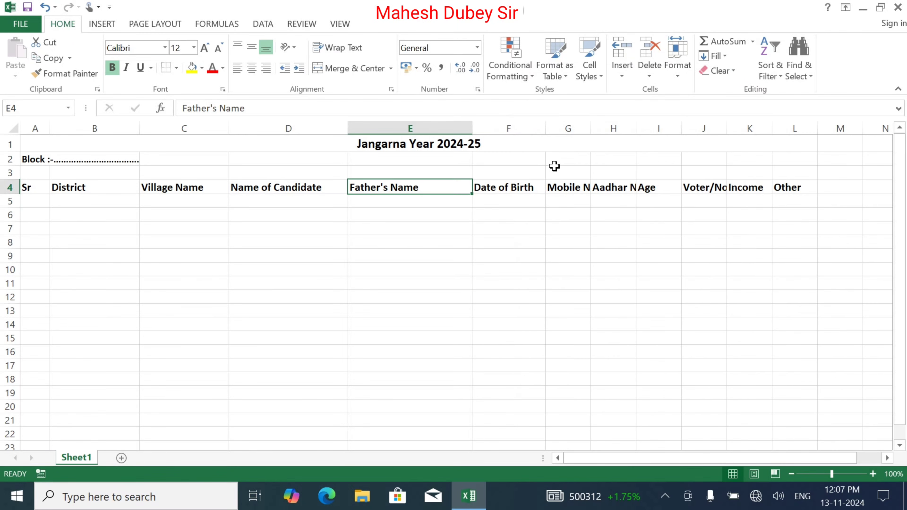
{"action": "left_click_drag", "start_coordinate": [592, 123], "coordinate": [859, 129]}
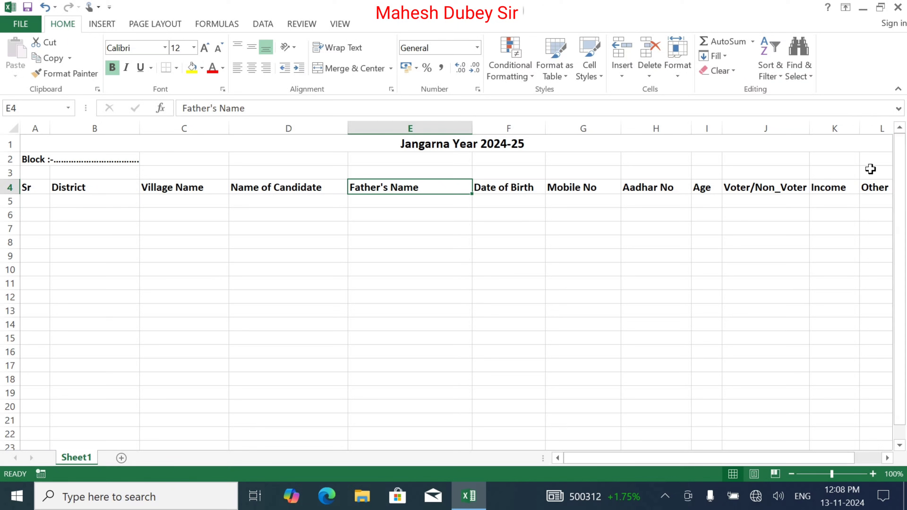
{"action": "left_click", "coordinate": [507, 229]}
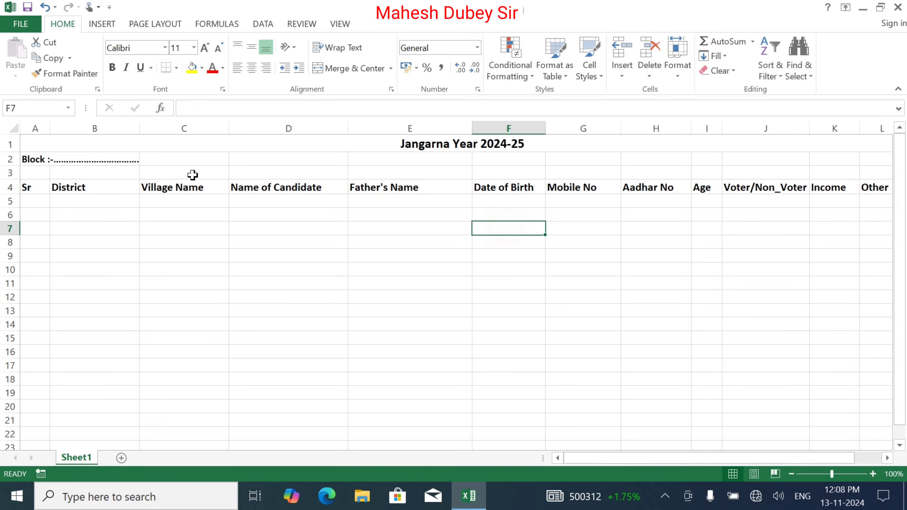
Apply All Borders to the table range A4:L37, from the headings down to row 37
{"action": "left_click", "coordinate": [40, 184]}
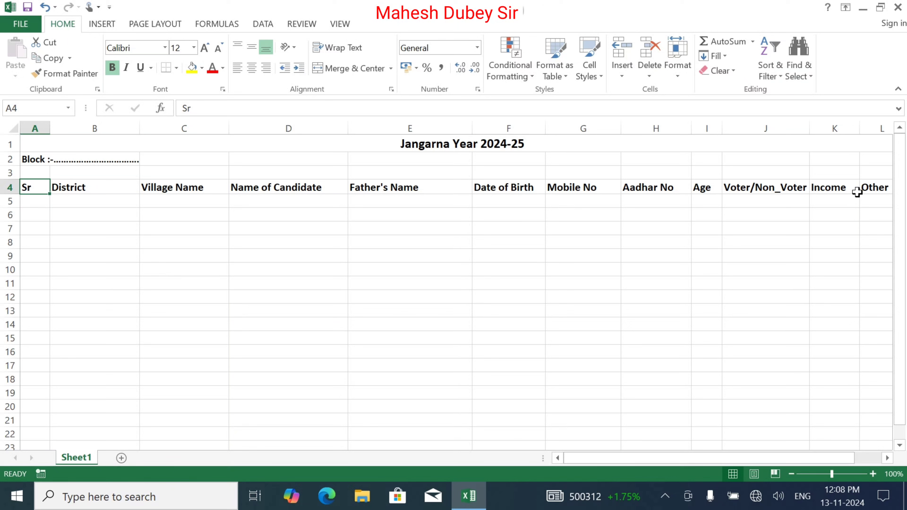
{"action": "left_click_drag", "start_coordinate": [36, 189], "coordinate": [875, 175]}
{"action": "left_click", "coordinate": [35, 187]}
{"action": "key", "text": "ctrl+shift+Right"}
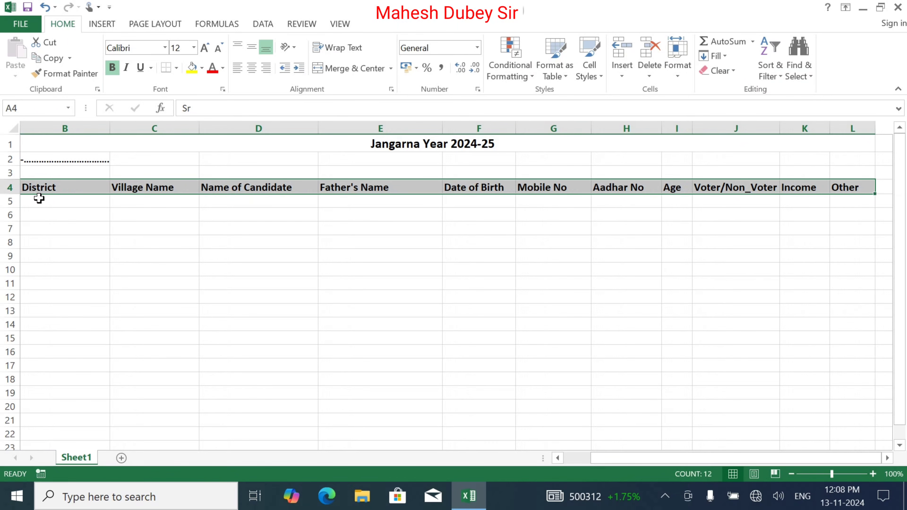
{"action": "key", "text": "ctrl+shift+Down"}
{"action": "key", "text": "ctrl+shift+Down"}
{"action": "key", "text": "ctrl+shift+Up"}
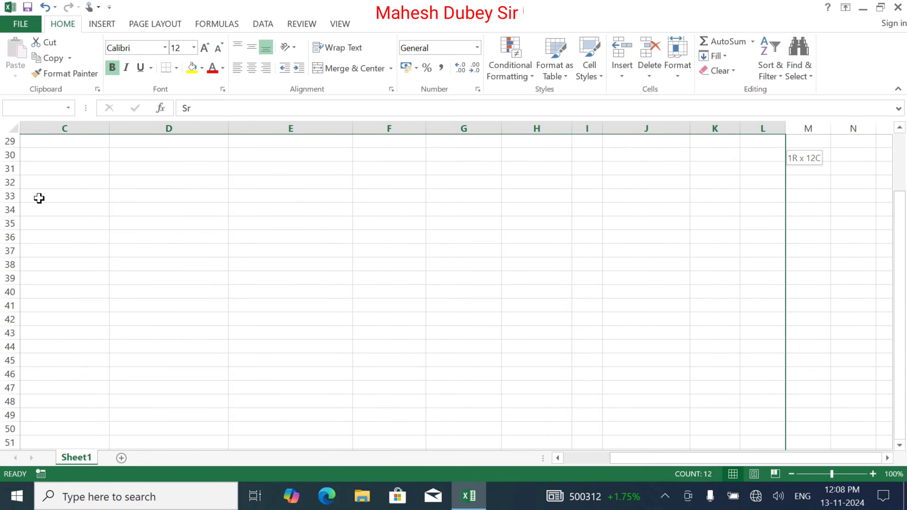
{"action": "scroll", "coordinate": [261, 233], "scroll_direction": "up", "scroll_amount": 1}
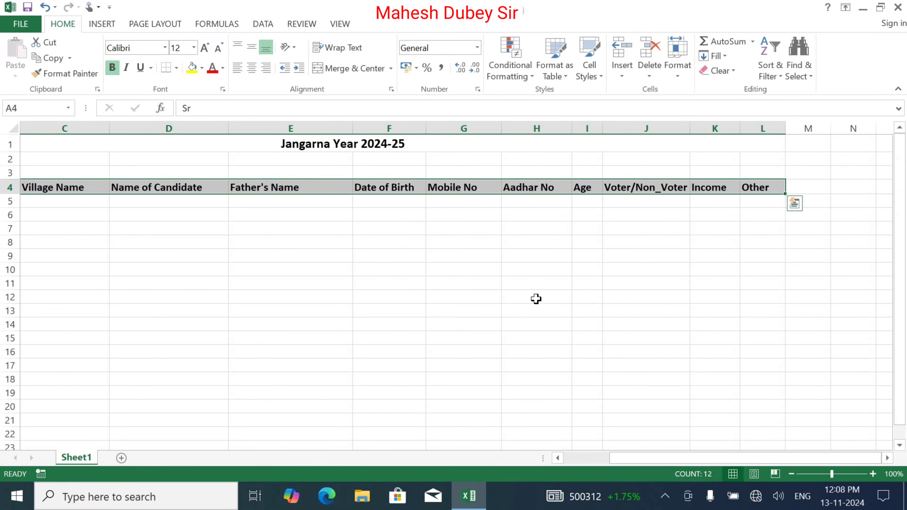
{"action": "left_click", "coordinate": [580, 459]}
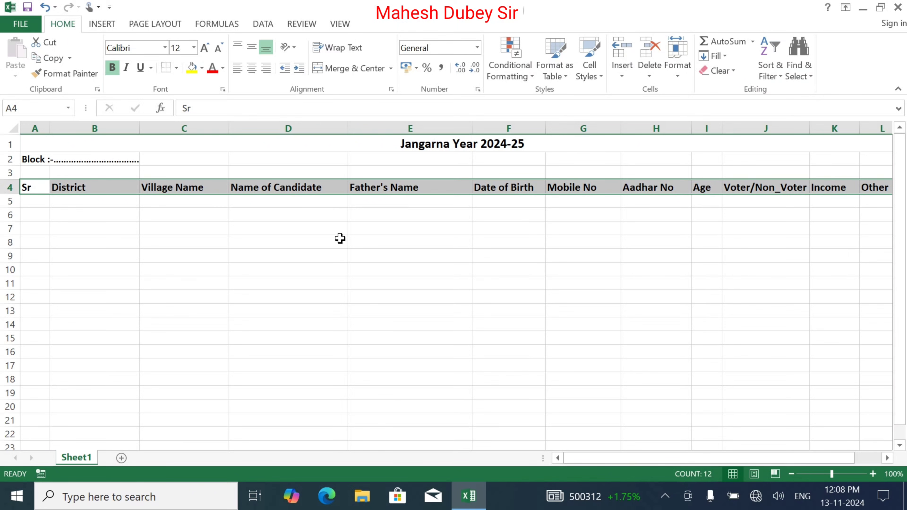
{"action": "key", "text": "shift+Down"}
{"action": "key", "text": "shift+Down"}
{"action": "key", "text": "shift+Down"}
{"action": "key", "text": "shift+Down"}
{"action": "key", "text": "shift+Down"}
{"action": "key", "text": "shift+Down"}
{"action": "key", "text": "shift+Down"}
{"action": "key", "text": "shift+Down"}
{"action": "key", "text": "shift+Down"}
{"action": "key", "text": "shift+Down"}
{"action": "key", "text": "shift+Down"}
{"action": "key", "text": "shift+Down"}
{"action": "key", "text": "shift+Down"}
{"action": "key", "text": "shift+Down"}
{"action": "key", "text": "shift+Down"}
{"action": "key", "text": "shift+Down"}
{"action": "key", "text": "shift+Down"}
{"action": "key", "text": "shift+Down"}
{"action": "key", "text": "shift+Down"}
{"action": "key", "text": "shift+Down"}
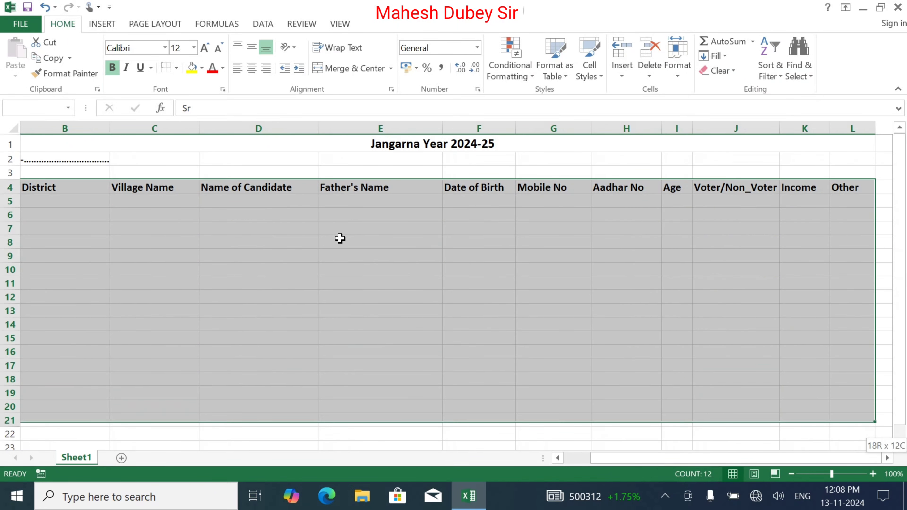
{"action": "key", "text": "shift+Down"}
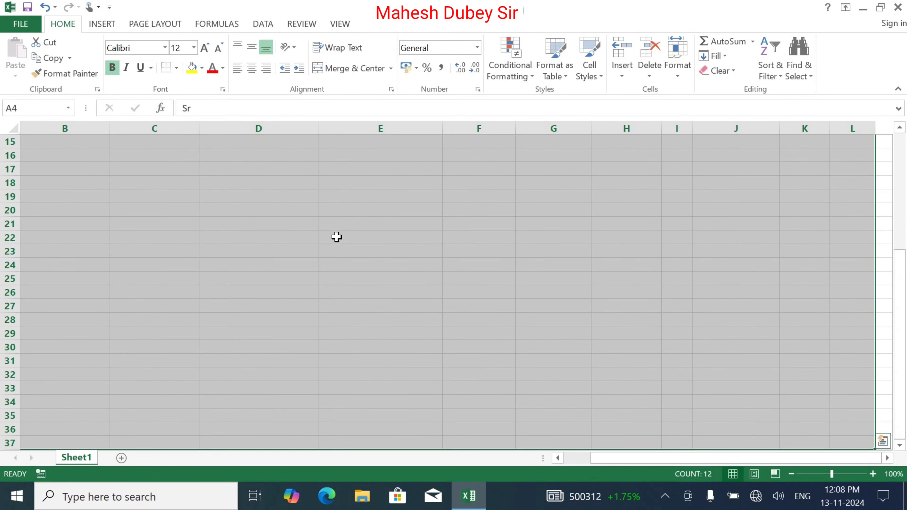
{"action": "left_click", "coordinate": [178, 69]}
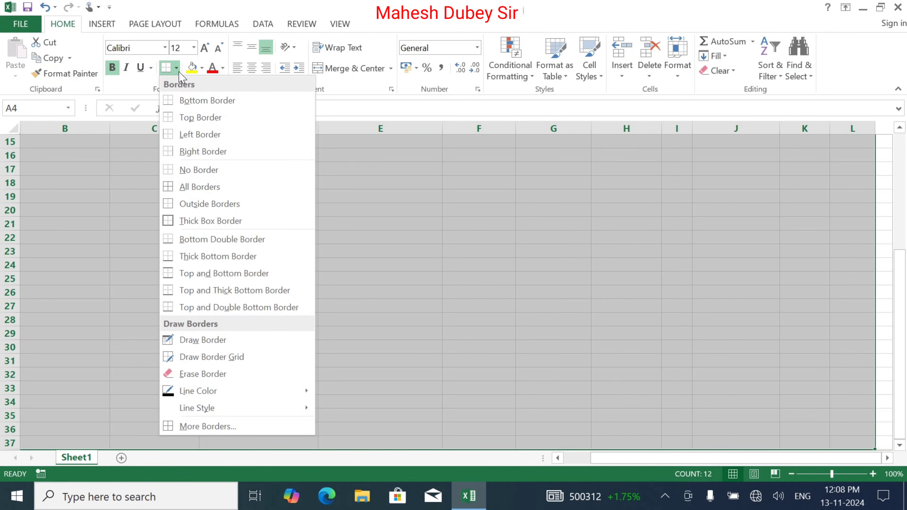
{"action": "left_click", "coordinate": [187, 189]}
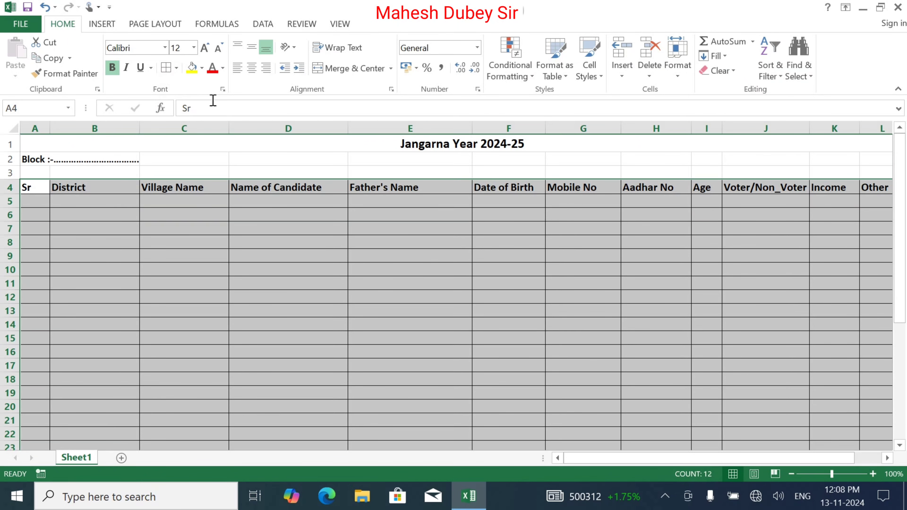
{"action": "left_click", "coordinate": [9, 187]}
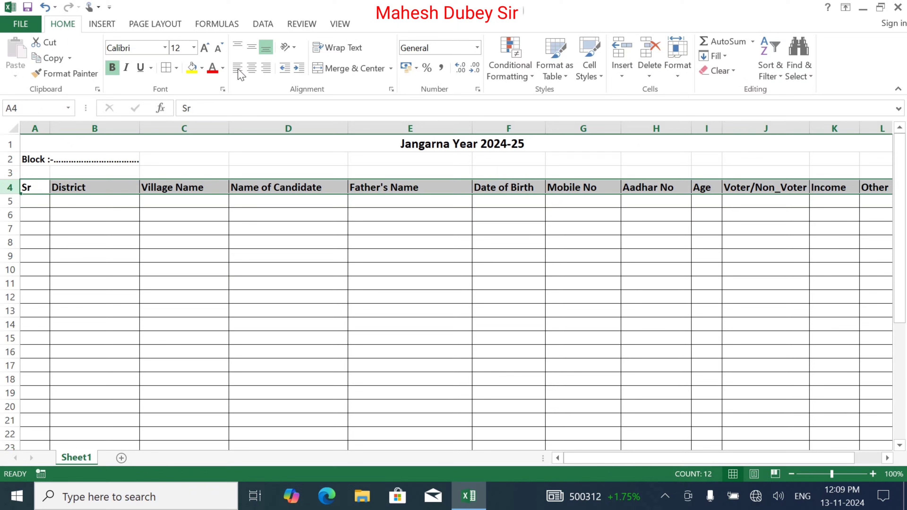
Centre the row 4 headings both vertically (Middle Align) and horizontally
{"action": "left_click", "coordinate": [252, 71]}
{"action": "left_click", "coordinate": [254, 45]}
{"action": "left_click", "coordinate": [131, 211]}
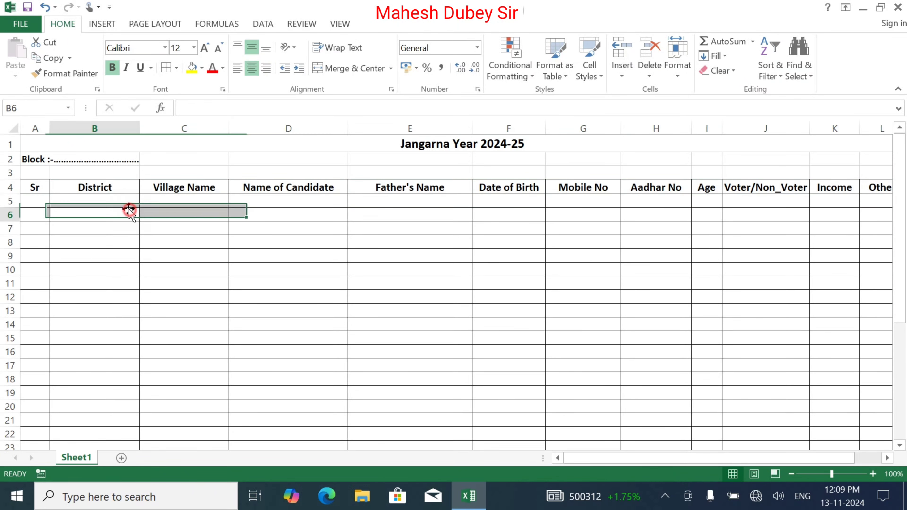
{"action": "left_click", "coordinate": [29, 201]}
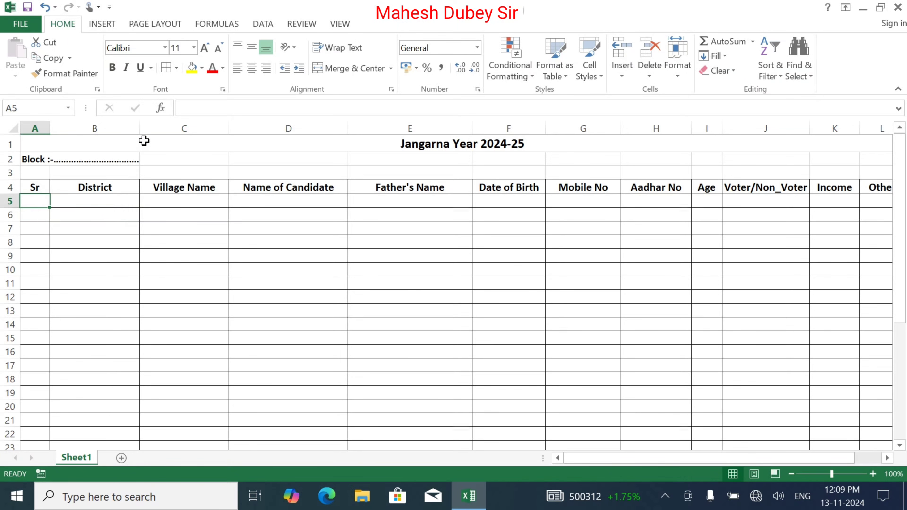
Preview the printed form in File > Print, then return to the sheet
{"action": "left_click", "coordinate": [27, 26]}
{"action": "left_click", "coordinate": [41, 164]}
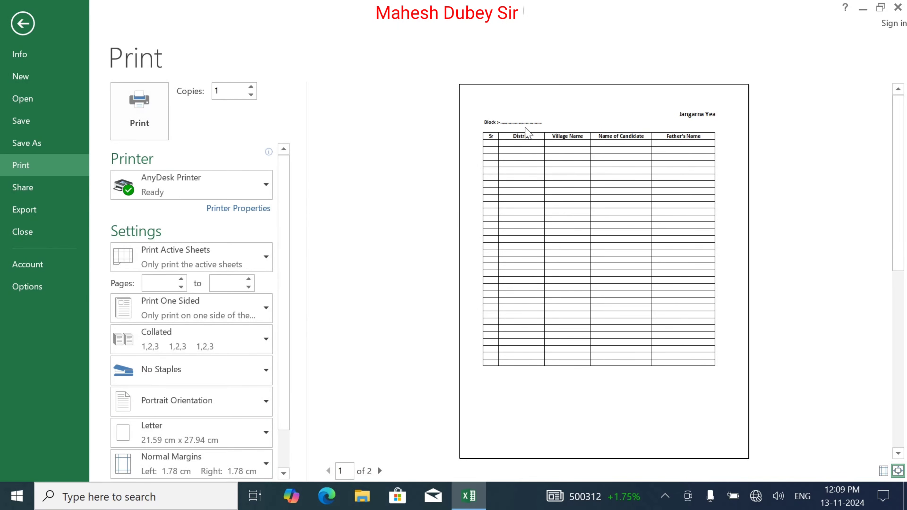
{"action": "key", "text": "Escape"}
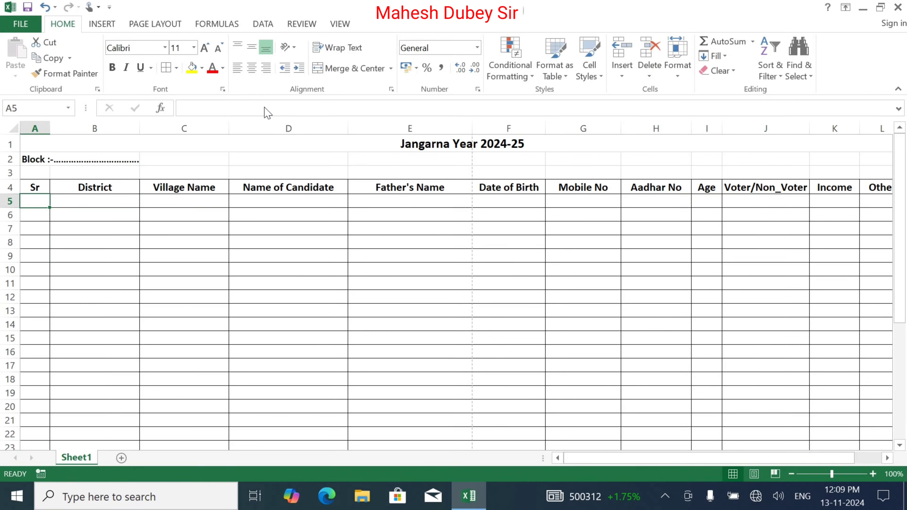
Set the page orientation to landscape
{"action": "left_click", "coordinate": [155, 24]}
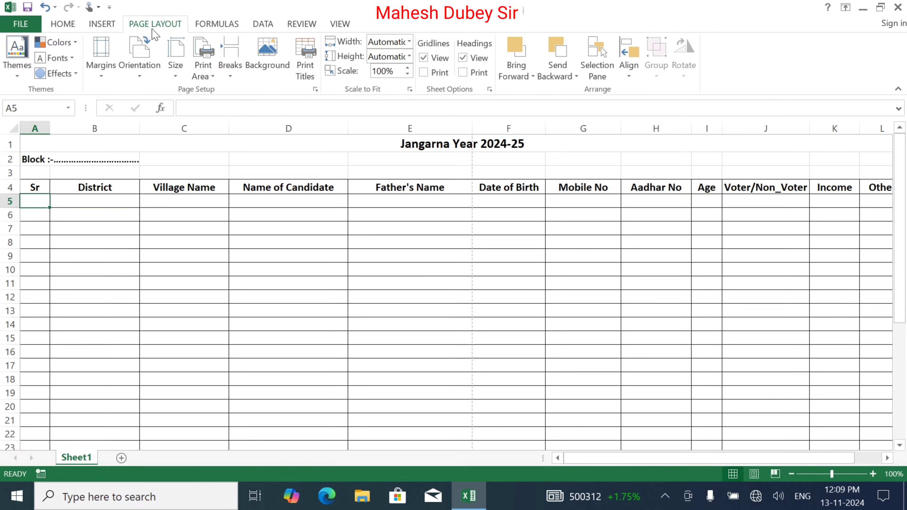
{"action": "left_click", "coordinate": [139, 57]}
{"action": "left_click", "coordinate": [133, 127]}
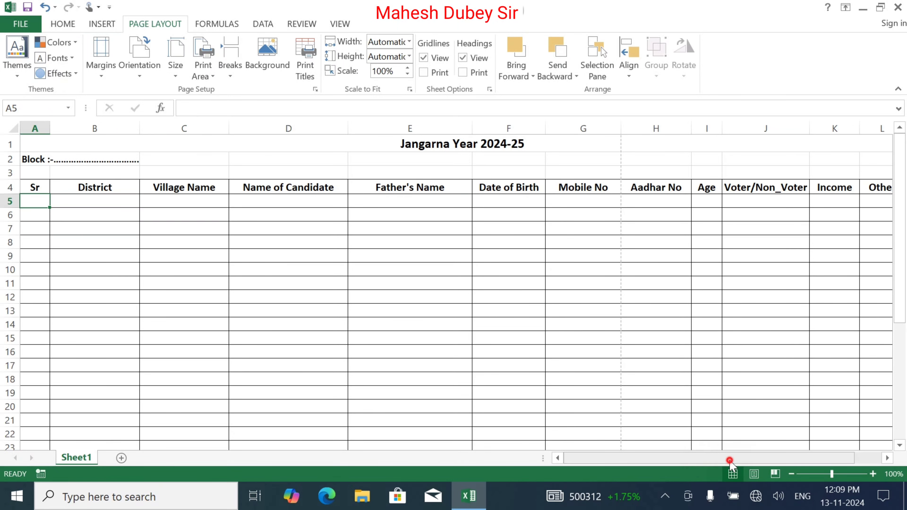
Narrow columns E, D, C and B (Father's Name, Name of Candidate, Village Name, District)
{"action": "left_click_drag", "start_coordinate": [729, 461], "coordinate": [757, 460]}
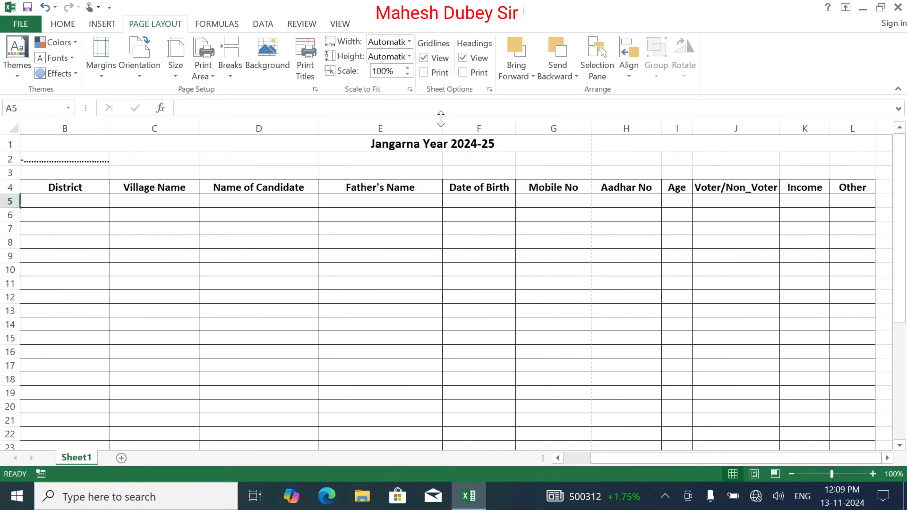
{"action": "left_click_drag", "start_coordinate": [442, 131], "coordinate": [420, 129]}
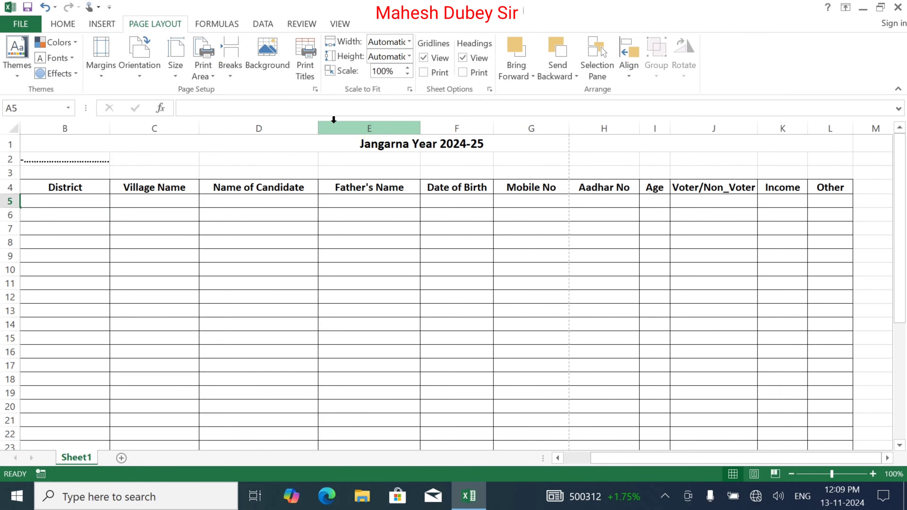
{"action": "left_click_drag", "start_coordinate": [314, 125], "coordinate": [296, 125]}
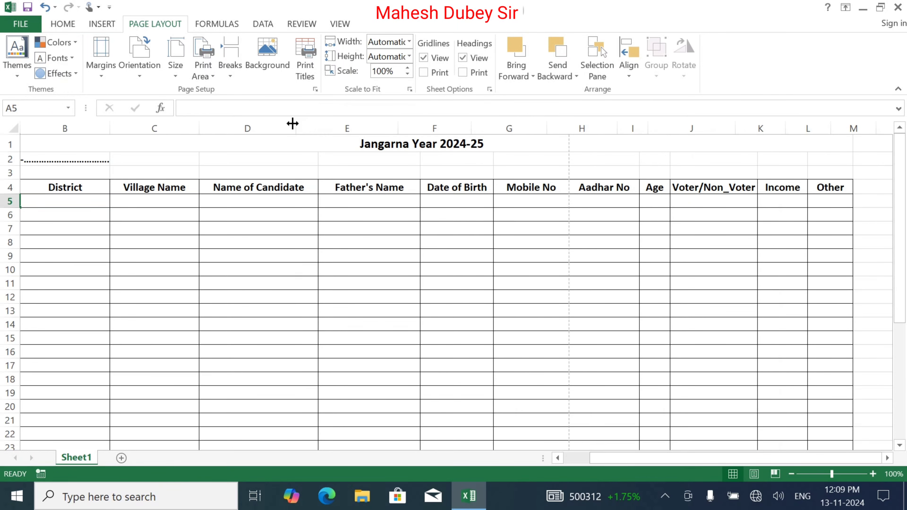
{"action": "left_click", "coordinate": [223, 124]}
{"action": "left_click_drag", "start_coordinate": [199, 127], "coordinate": [184, 128]}
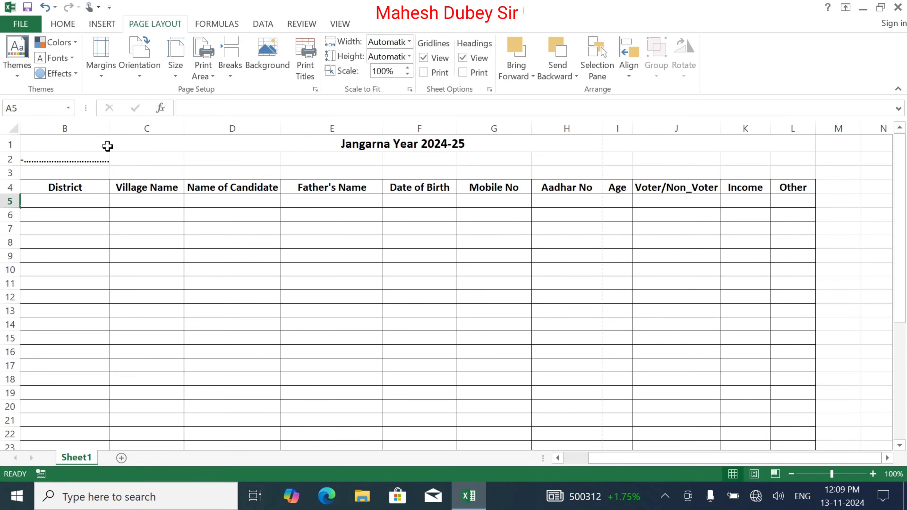
{"action": "left_click_drag", "start_coordinate": [109, 128], "coordinate": [96, 128]}
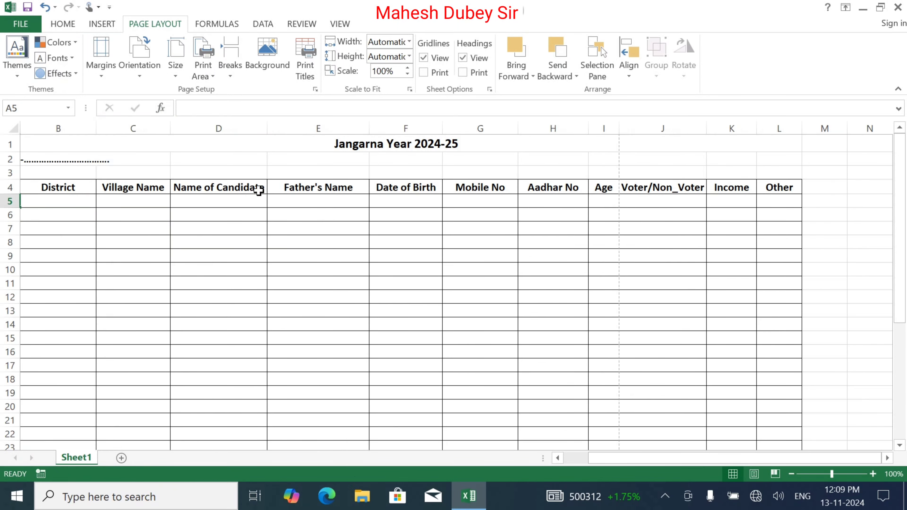
Split the J4 heading onto two lines after 'Voter/' in Voter/Non_Voter
{"action": "left_click", "coordinate": [645, 187]}
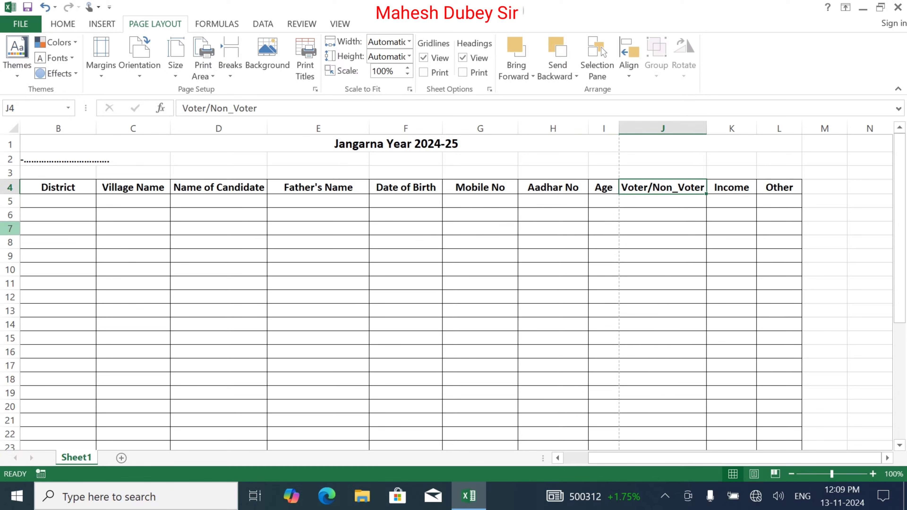
{"action": "double_click", "coordinate": [652, 190]}
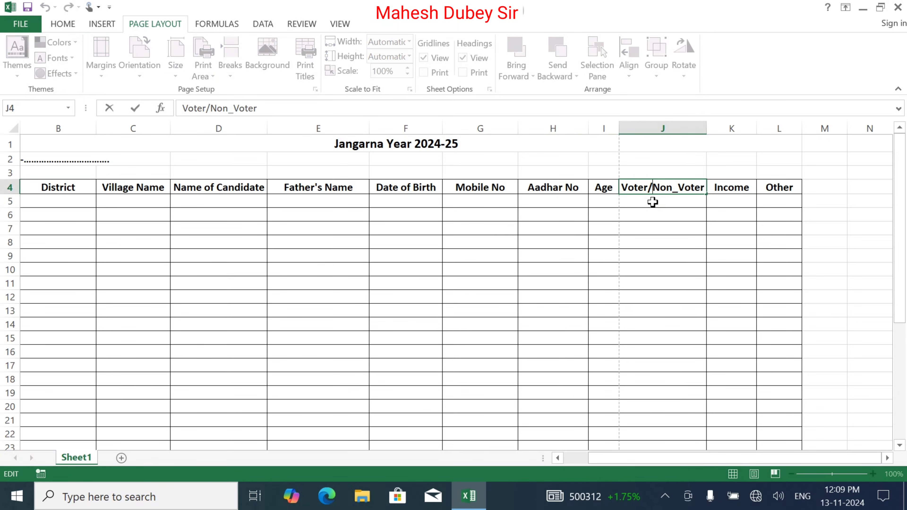
{"action": "key", "text": "alt+Return"}
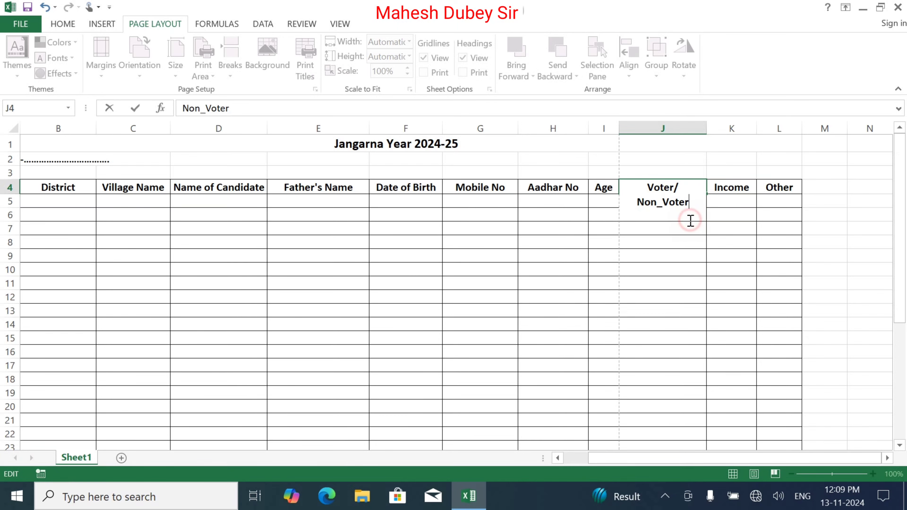
{"action": "left_click", "coordinate": [664, 244]}
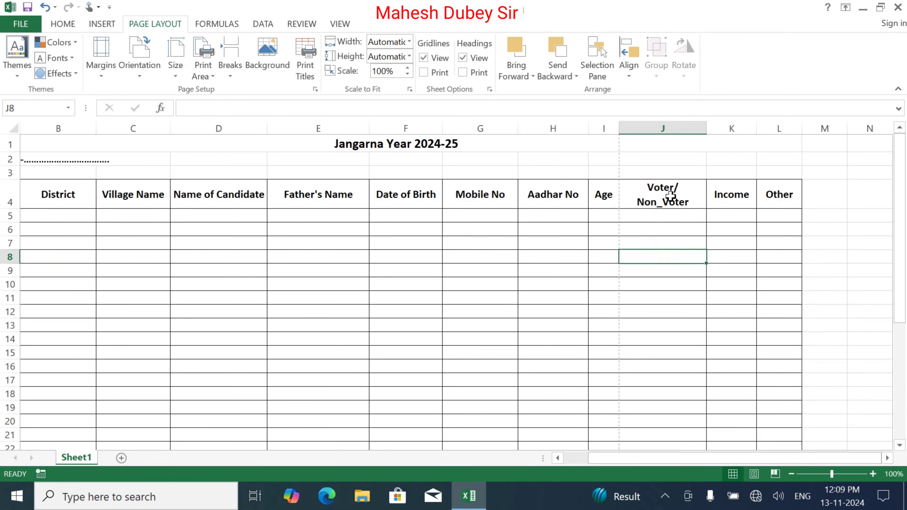
Narrow columns J, H, G, F, E and the District column further to fit more on the page
{"action": "left_click_drag", "start_coordinate": [706, 128], "coordinate": [678, 127]}
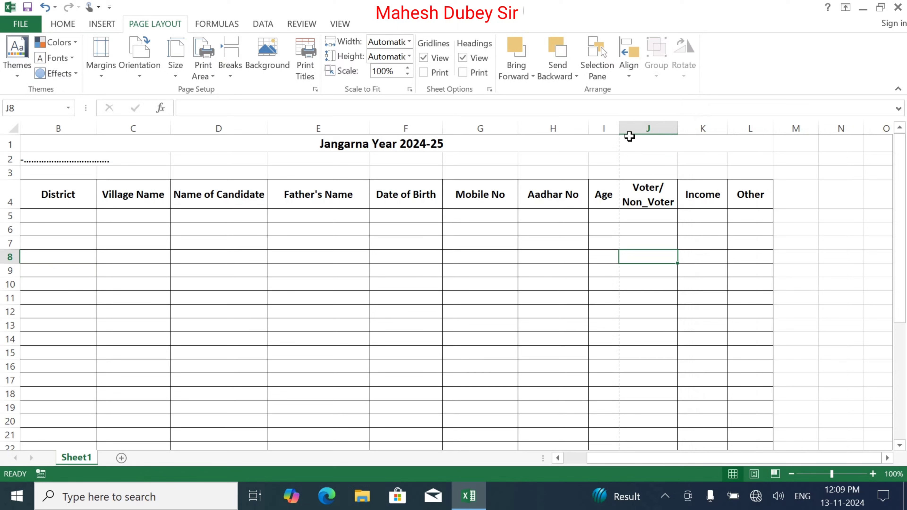
{"action": "left_click_drag", "start_coordinate": [594, 127], "coordinate": [579, 128]}
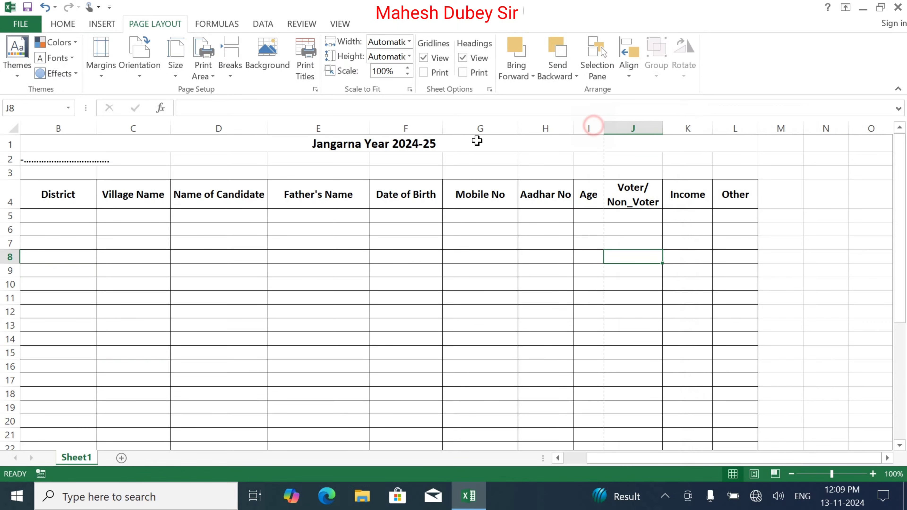
{"action": "left_click_drag", "start_coordinate": [515, 131], "coordinate": [502, 129]}
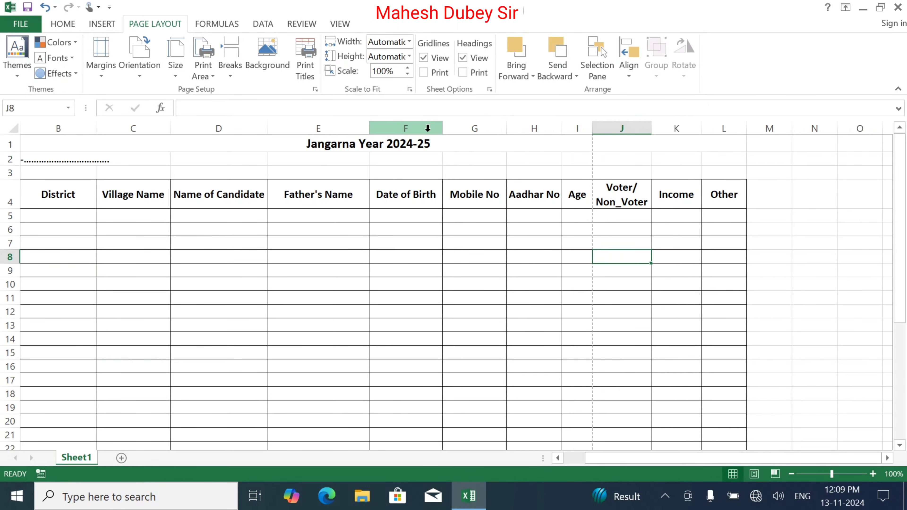
{"action": "left_click_drag", "start_coordinate": [440, 126], "coordinate": [430, 125]}
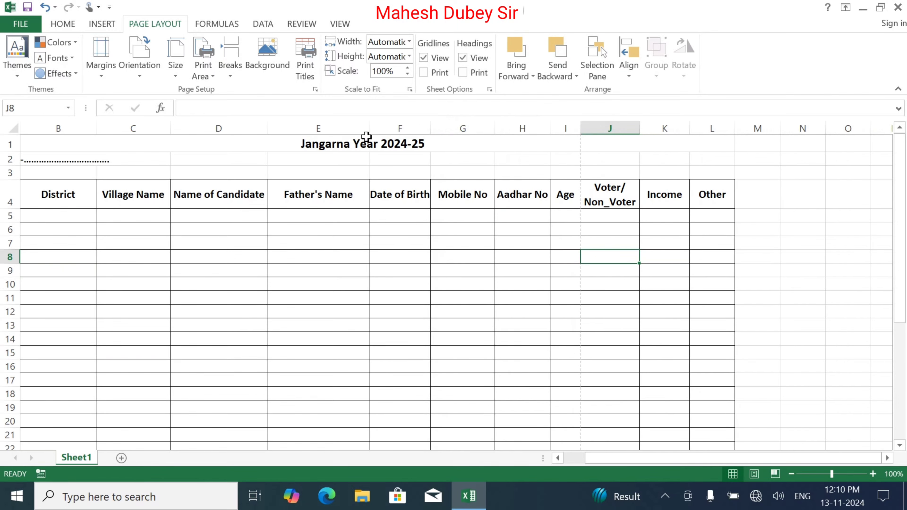
{"action": "left_click_drag", "start_coordinate": [371, 130], "coordinate": [359, 129]}
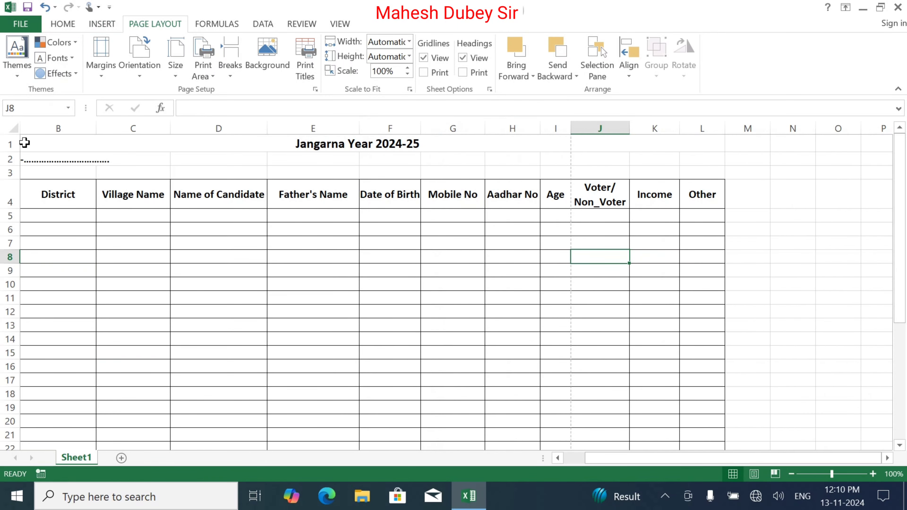
{"action": "left_click", "coordinate": [558, 458]}
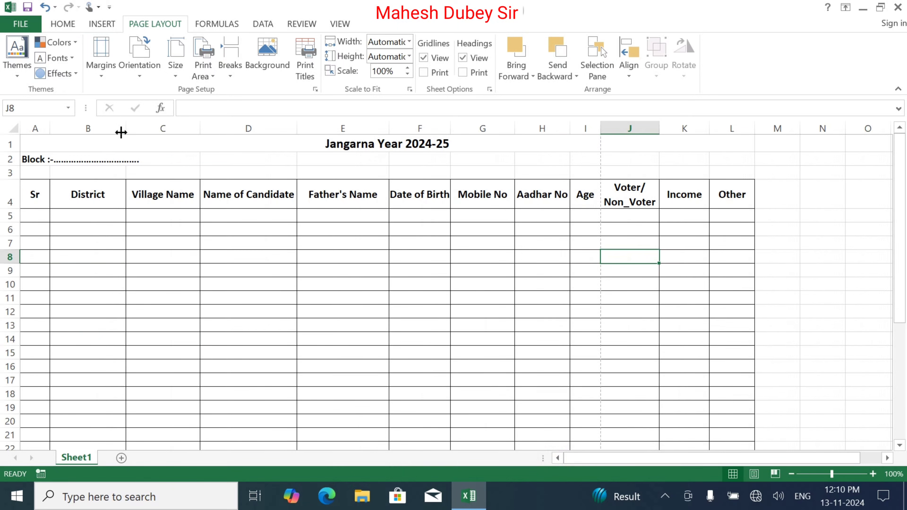
{"action": "left_click_drag", "start_coordinate": [121, 126], "coordinate": [97, 123]}
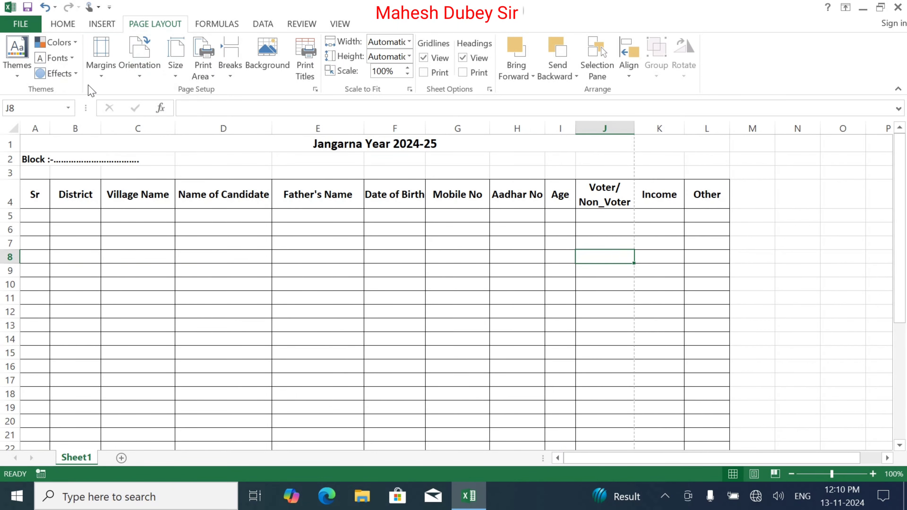
Reduce the left and right page margins to 0 in the Custom Margins page setup
{"action": "left_click", "coordinate": [102, 59]}
{"action": "left_click", "coordinate": [136, 340]}
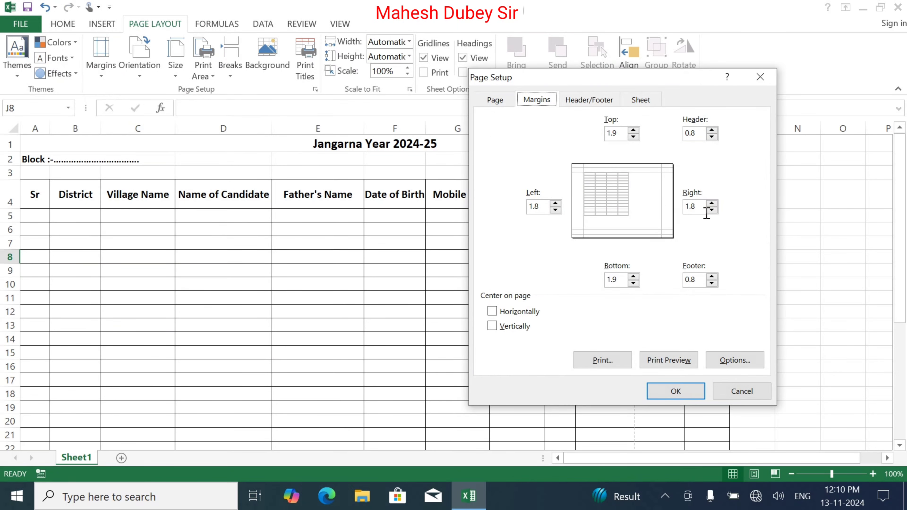
{"action": "left_click", "coordinate": [712, 211]}
{"action": "left_click", "coordinate": [712, 210]}
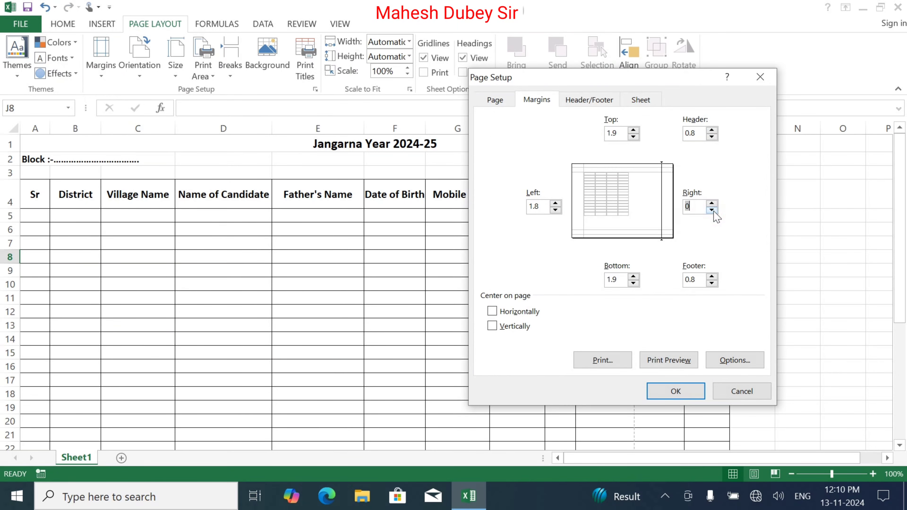
{"action": "left_click", "coordinate": [556, 210]}
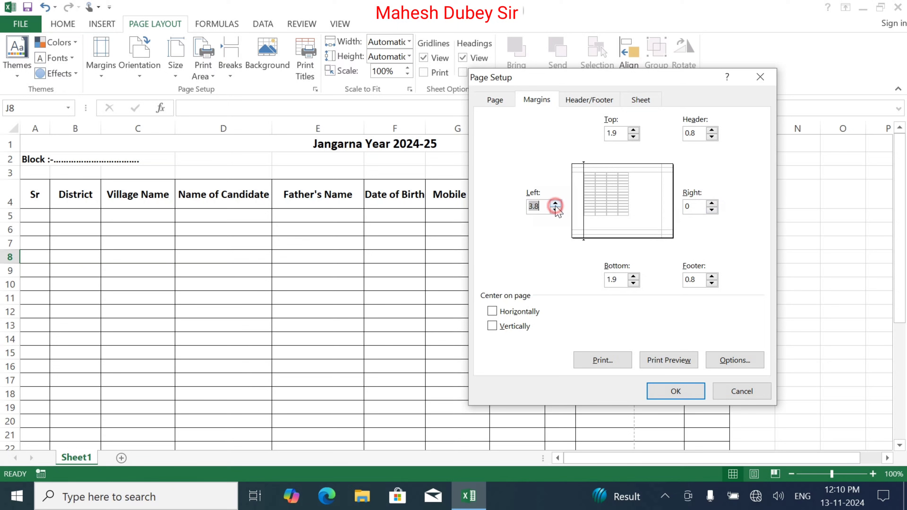
{"action": "left_click", "coordinate": [556, 210]}
{"action": "left_click", "coordinate": [556, 210]}
{"action": "left_click", "coordinate": [555, 210]}
{"action": "left_click", "coordinate": [555, 210]}
{"action": "left_click", "coordinate": [555, 210]}
{"action": "left_click", "coordinate": [555, 210]}
{"action": "left_click", "coordinate": [555, 210]}
{"action": "left_click", "coordinate": [556, 210]}
{"action": "left_click", "coordinate": [555, 210]}
{"action": "left_click", "coordinate": [686, 393]}
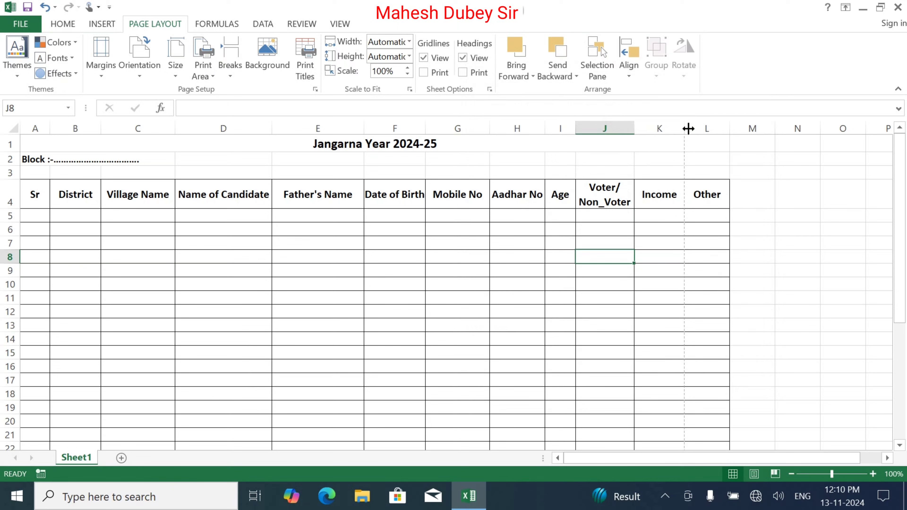
Narrow the Income column and auto-fit the Mobile No column width
{"action": "mouse_move", "coordinate": [684, 129]}
{"action": "left_mouse_down"}
{"action": "mouse_move", "coordinate": [664, 129]}
{"action": "mouse_move", "coordinate": [711, 130]}
{"action": "mouse_move", "coordinate": [701, 129]}
{"action": "left_mouse_up"}
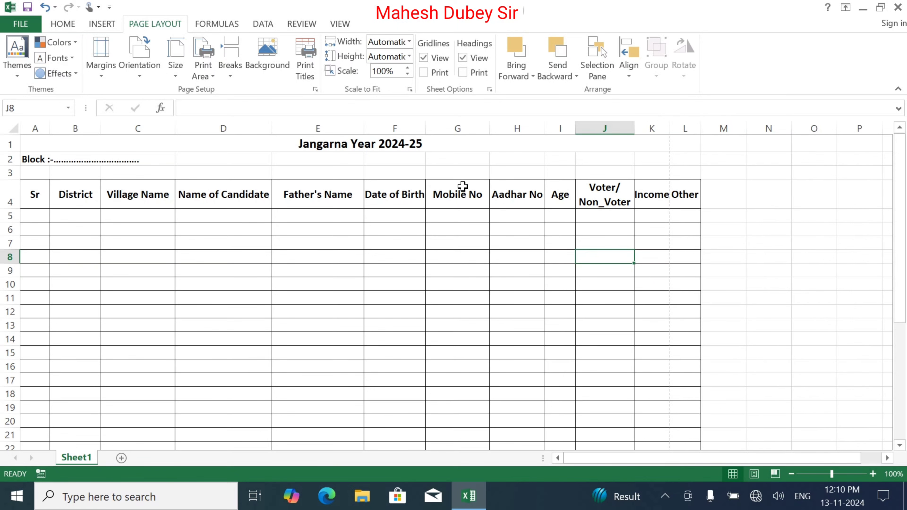
{"action": "double_click", "coordinate": [490, 128]}
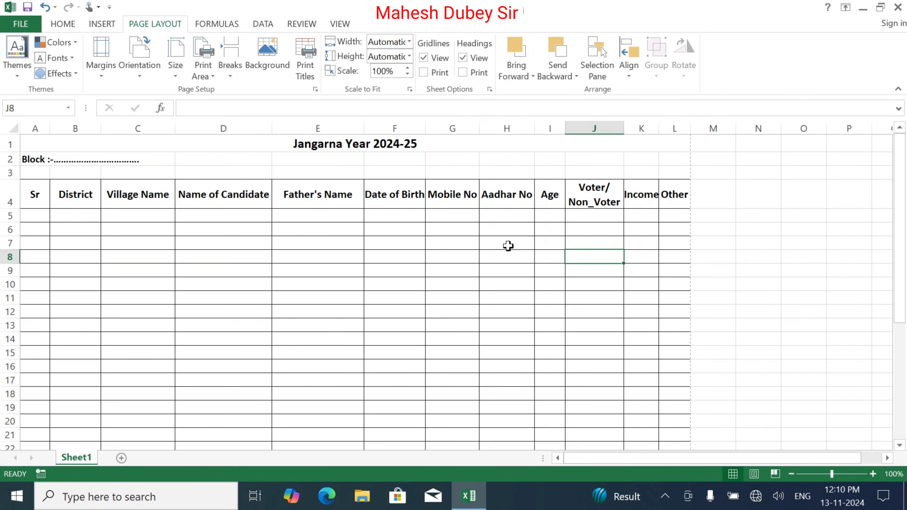
{"action": "left_click", "coordinate": [695, 216]}
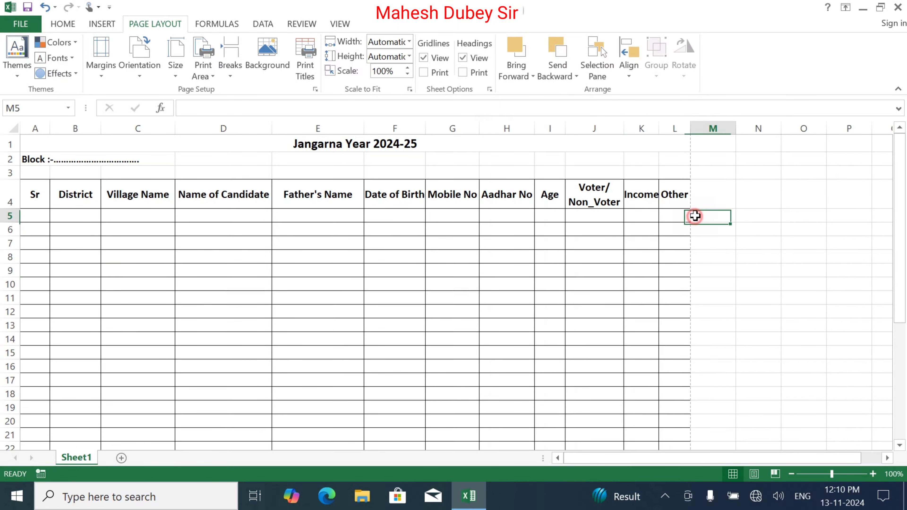
Check the print preview to confirm the table fits one page width, then return to the sheet
{"action": "left_click", "coordinate": [19, 22]}
{"action": "left_click", "coordinate": [38, 166]}
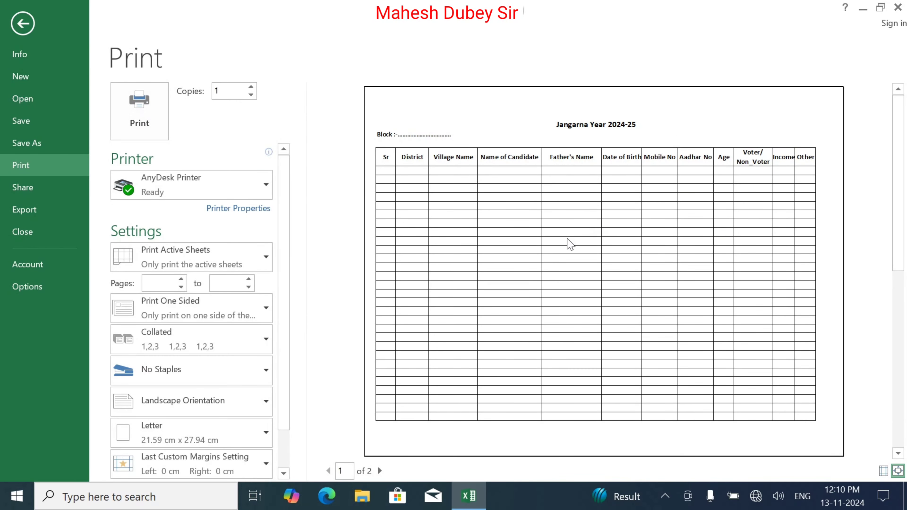
{"action": "key", "text": "Escape"}
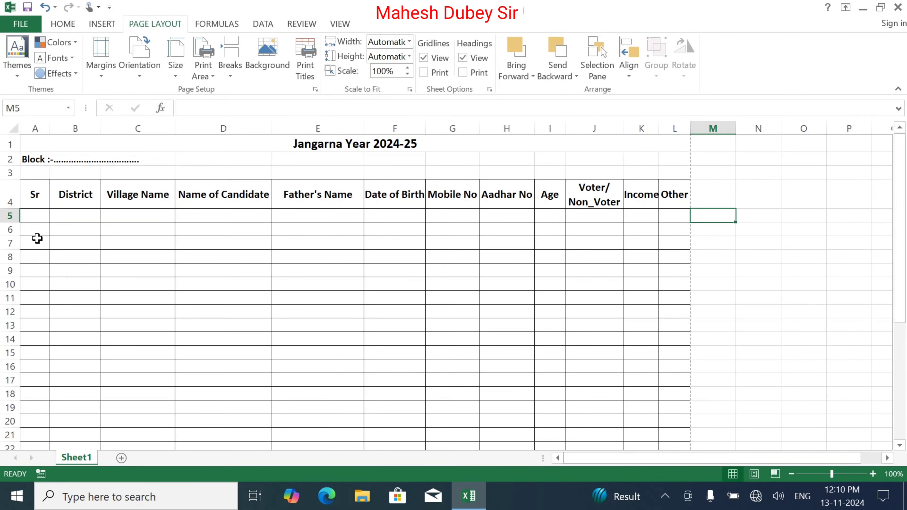
{"action": "left_click", "coordinate": [42, 216]}
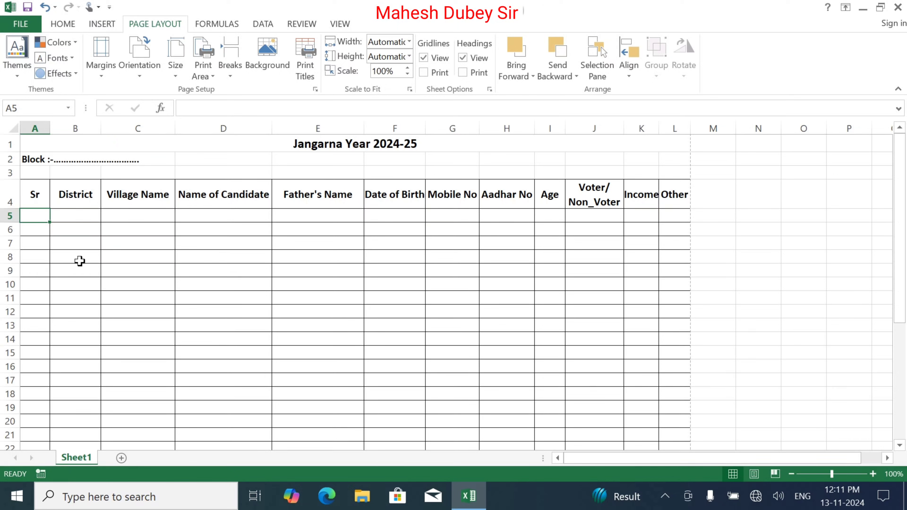
Enter 1, 2, 3 in A5:A7 and select A5:A6 as the series start
{"action": "type", "text": "1"}
{"action": "key", "text": "Return"}
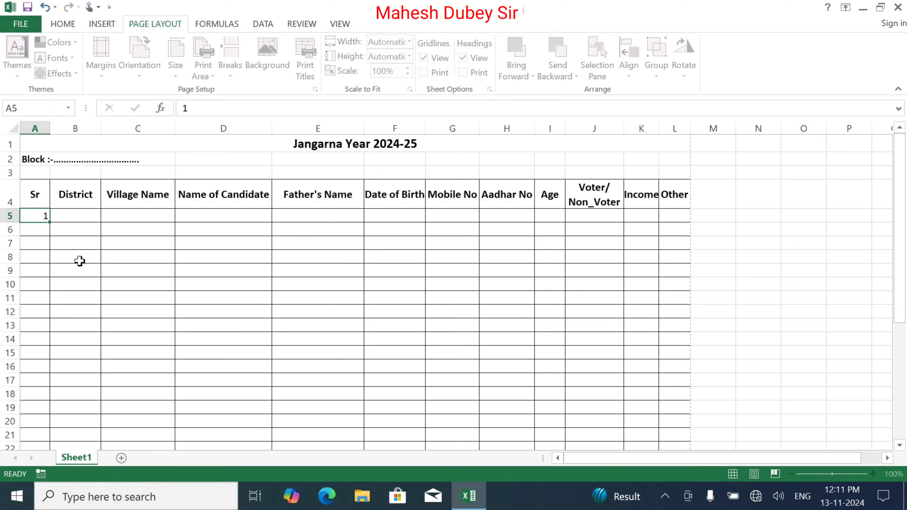
{"action": "type", "text": "2"}
{"action": "key", "text": "Return"}
{"action": "type", "text": "3"}
{"action": "key", "text": "Return"}
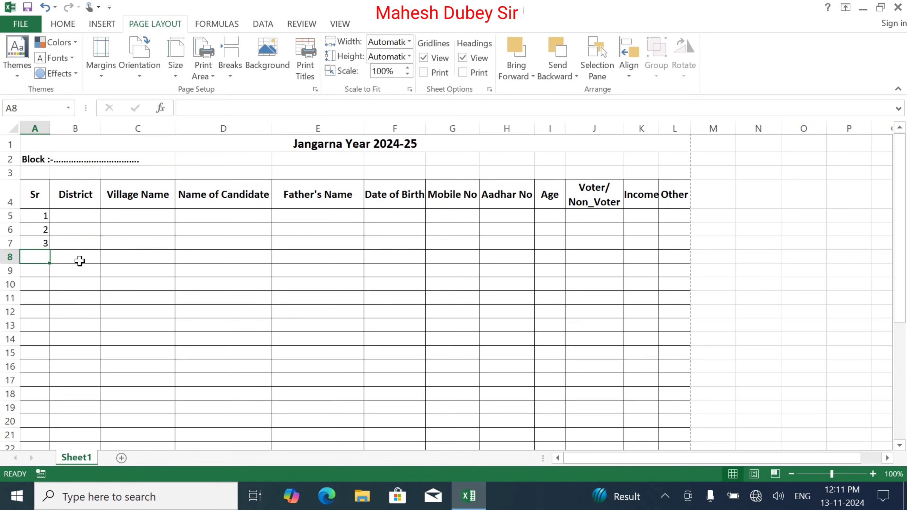
{"action": "left_click", "coordinate": [43, 214]}
{"action": "left_click_drag", "start_coordinate": [43, 213], "coordinate": [42, 228]}
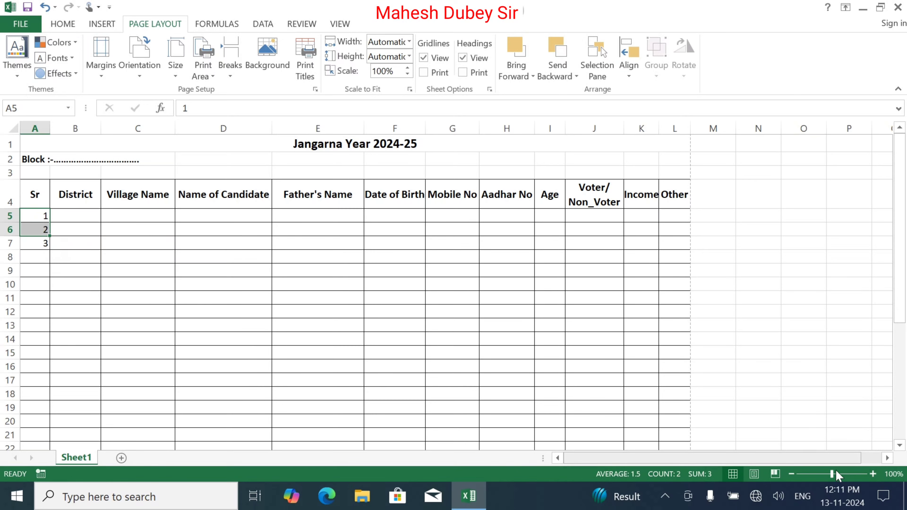
Extend the 1, 2 series down column A to row 37 (Sr 1–33)
{"action": "left_click", "coordinate": [873, 475]}
{"action": "left_click", "coordinate": [874, 475]}
{"action": "left_click", "coordinate": [874, 475]}
{"action": "left_click", "coordinate": [874, 474]}
{"action": "left_click", "coordinate": [874, 475]}
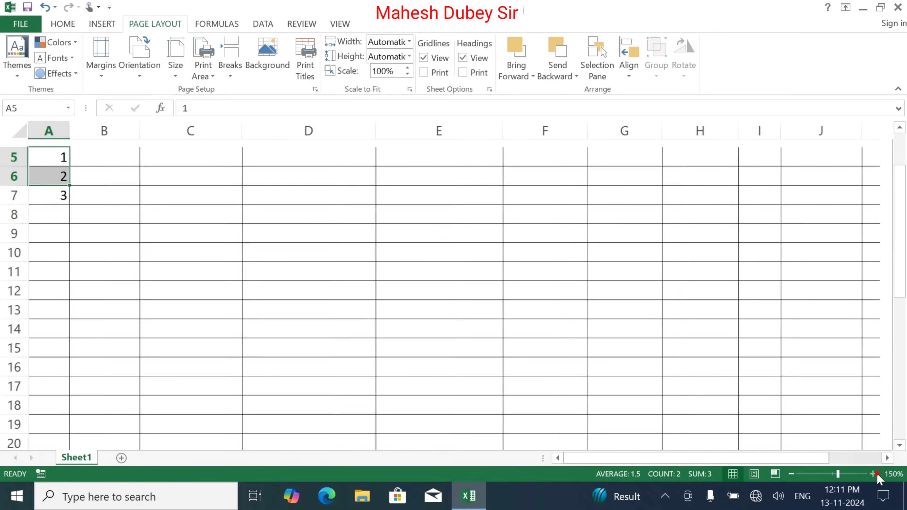
{"action": "left_click", "coordinate": [874, 474]}
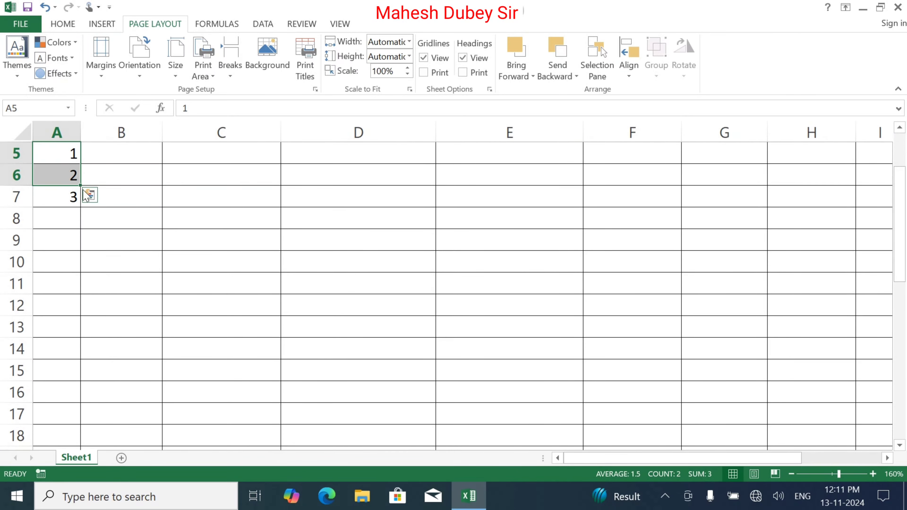
{"action": "left_click", "coordinate": [792, 474]}
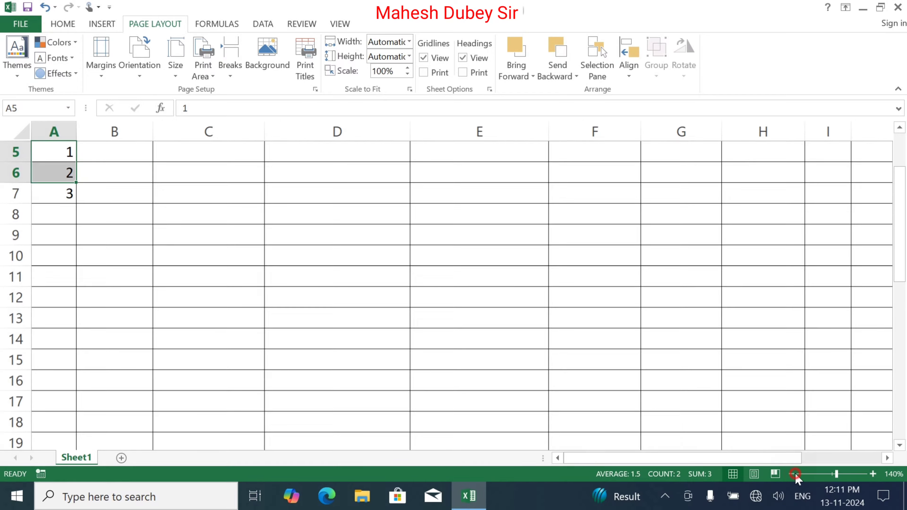
{"action": "left_click", "coordinate": [792, 474]}
{"action": "left_click", "coordinate": [792, 474]}
{"action": "left_click", "coordinate": [792, 475]}
{"action": "left_click", "coordinate": [792, 475]}
{"action": "left_click", "coordinate": [792, 474]}
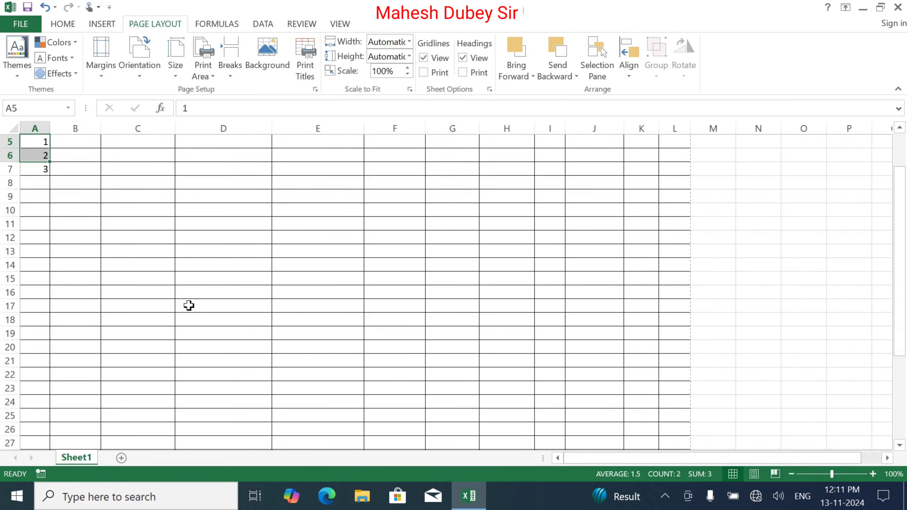
{"action": "left_click_drag", "start_coordinate": [49, 162], "coordinate": [79, 404]}
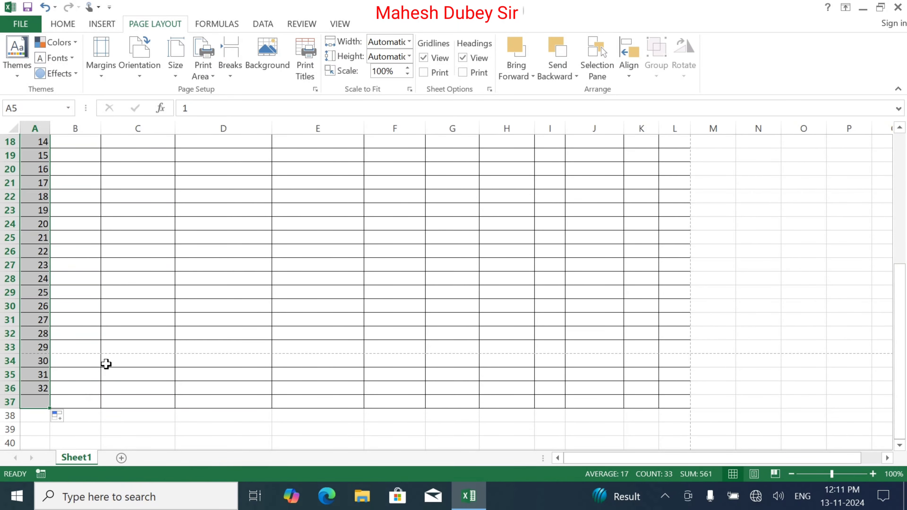
Centre the serial numbers horizontally and vertically in their cells
{"action": "scroll", "coordinate": [107, 360], "scroll_direction": "up", "scroll_amount": 1}
{"action": "scroll", "coordinate": [107, 360], "scroll_direction": "up", "scroll_amount": 5}
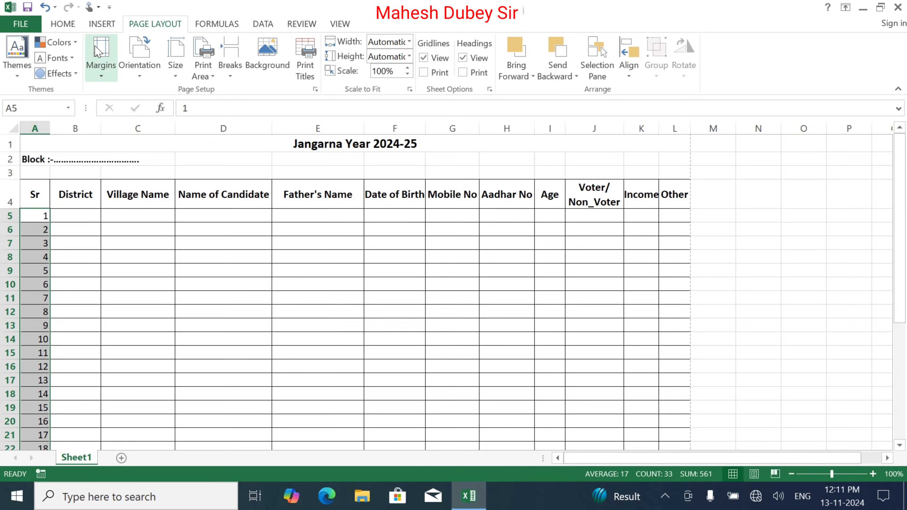
{"action": "left_click", "coordinate": [69, 28]}
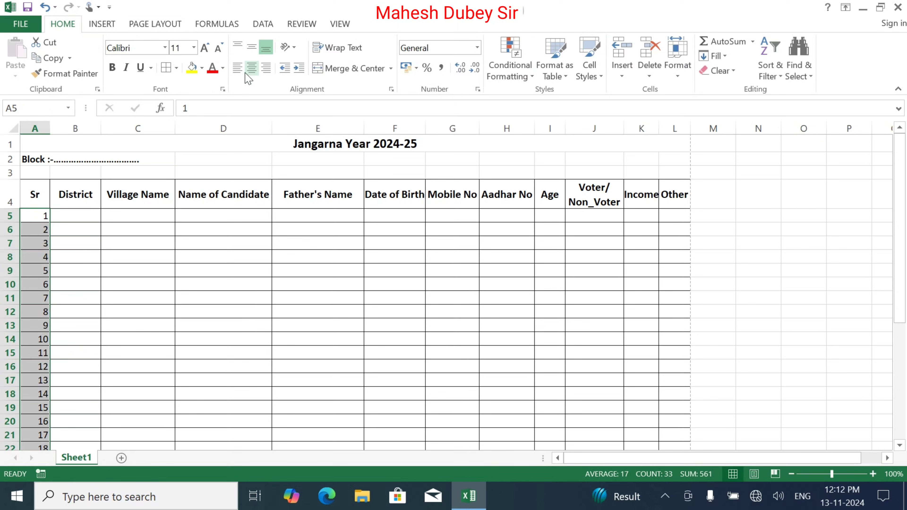
{"action": "left_click", "coordinate": [252, 68]}
{"action": "left_click", "coordinate": [252, 47]}
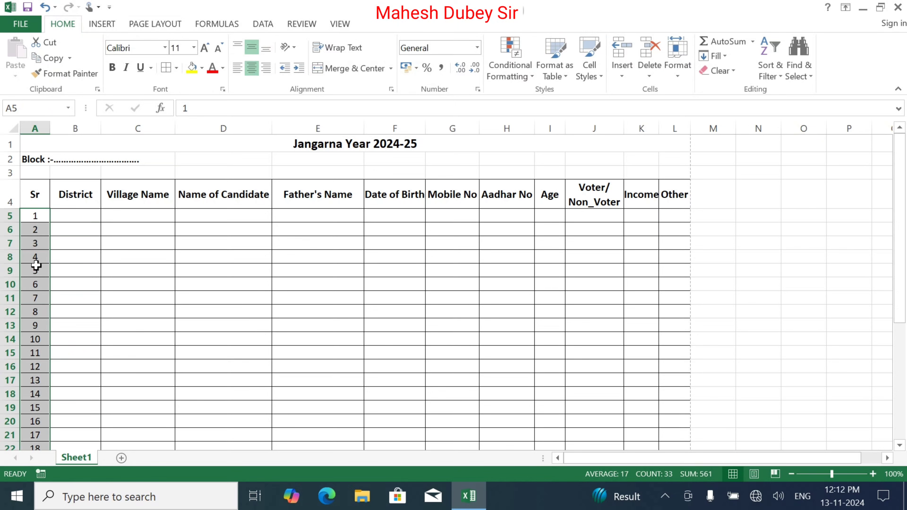
{"action": "left_click", "coordinate": [91, 213]}
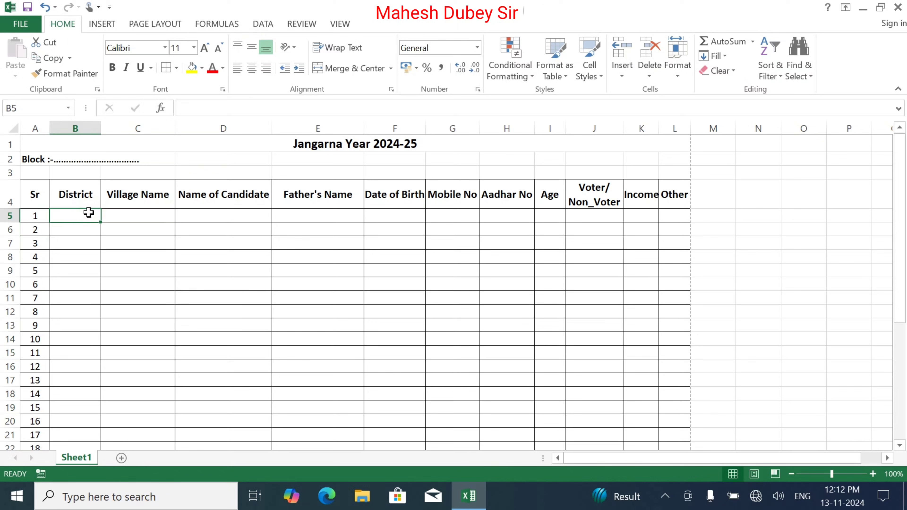
Fill Pratapgarh down the District column to row 37 and clear stray text from H2
{"action": "type", "text": "Pratapgarh"}
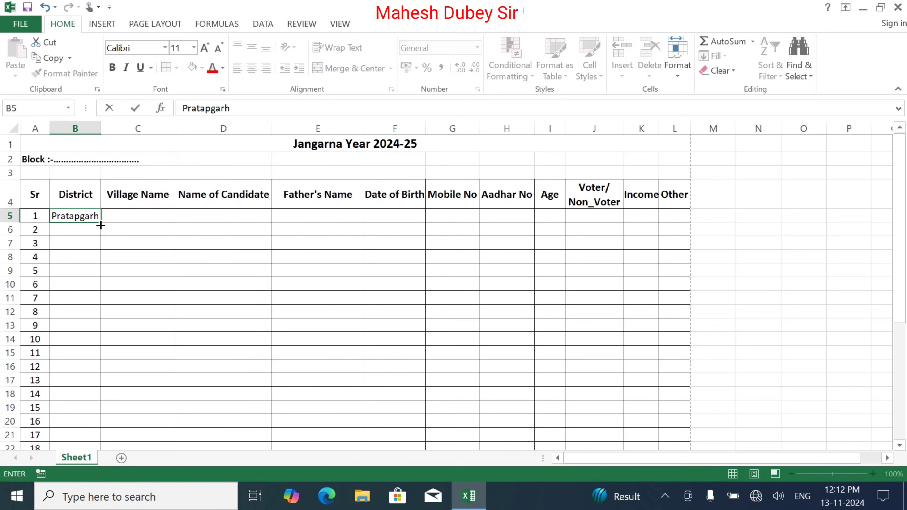
{"action": "left_click_drag", "start_coordinate": [100, 225], "coordinate": [113, 421]}
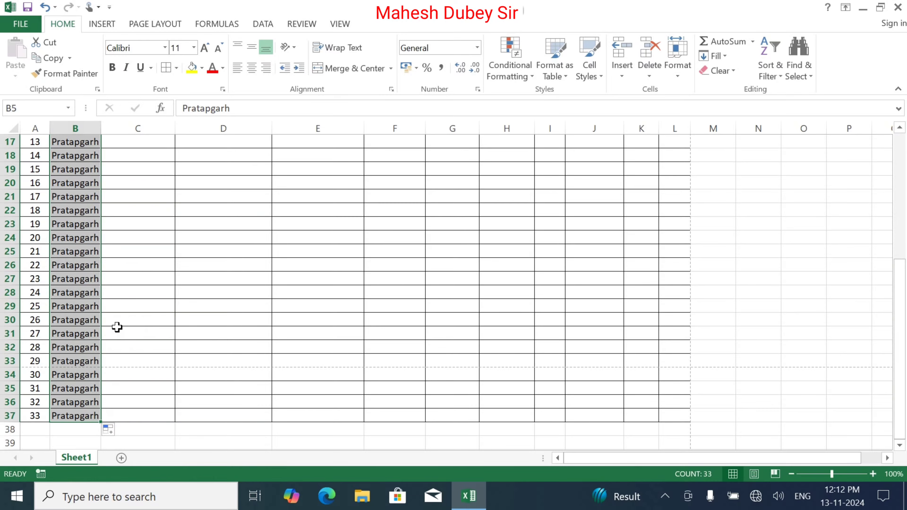
{"action": "scroll", "coordinate": [118, 326], "scroll_direction": "up", "scroll_amount": 5}
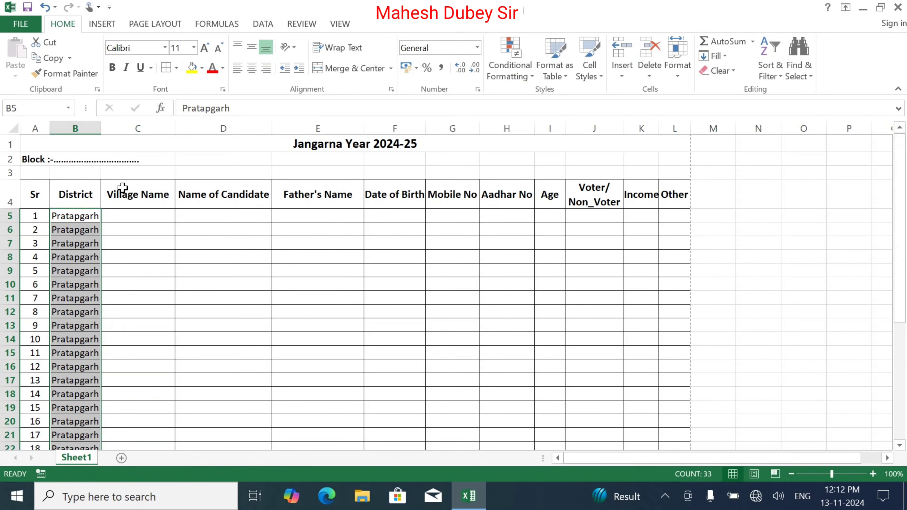
{"action": "left_click", "coordinate": [533, 160]}
{"action": "type", "text": "Di"}
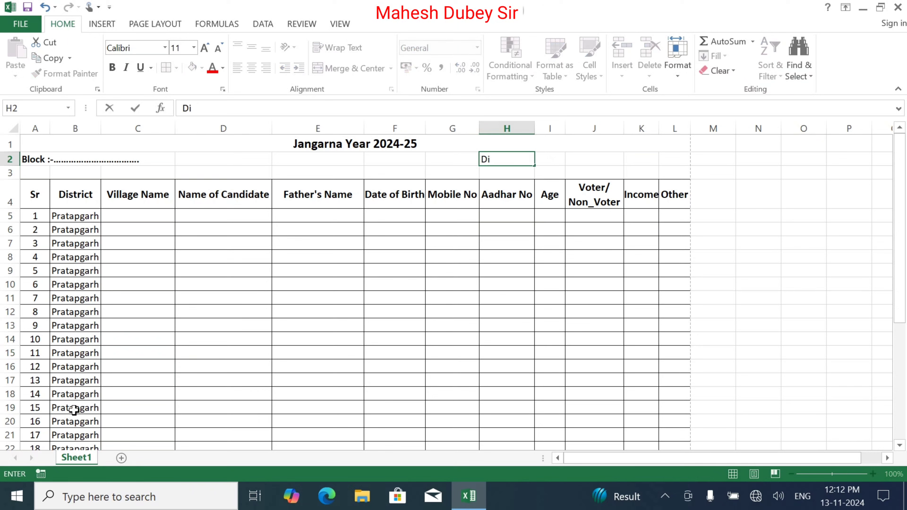
{"action": "left_click", "coordinate": [543, 159]}
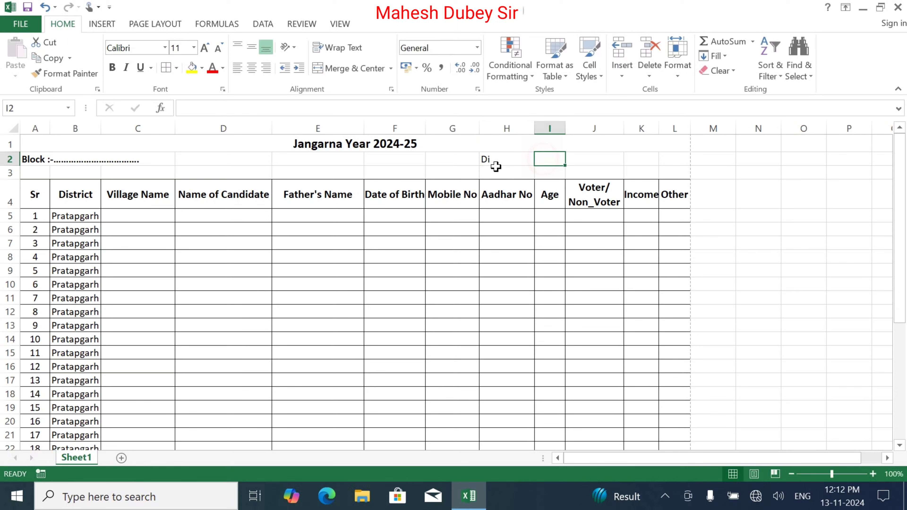
{"action": "left_click", "coordinate": [493, 159]}
{"action": "key", "text": "Delete"}
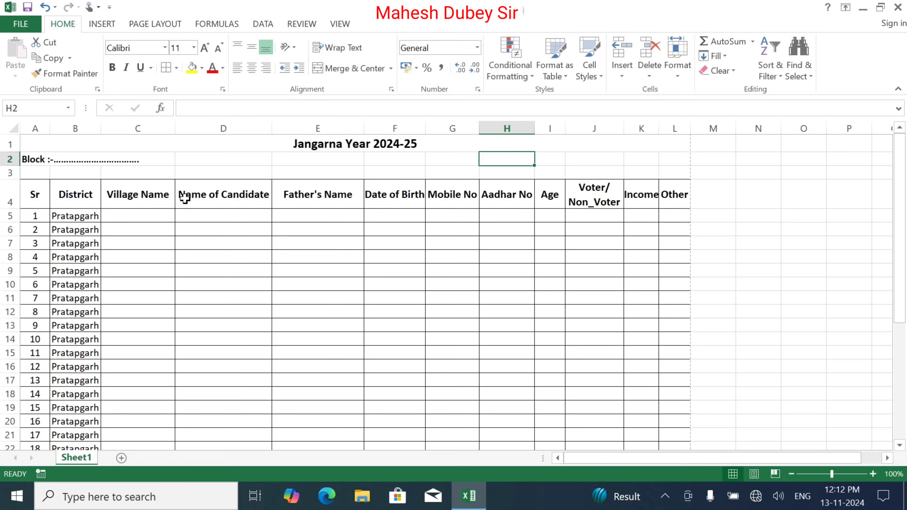
Enter Purecharan in C5 and copy it down to row 17
{"action": "left_click", "coordinate": [133, 214]}
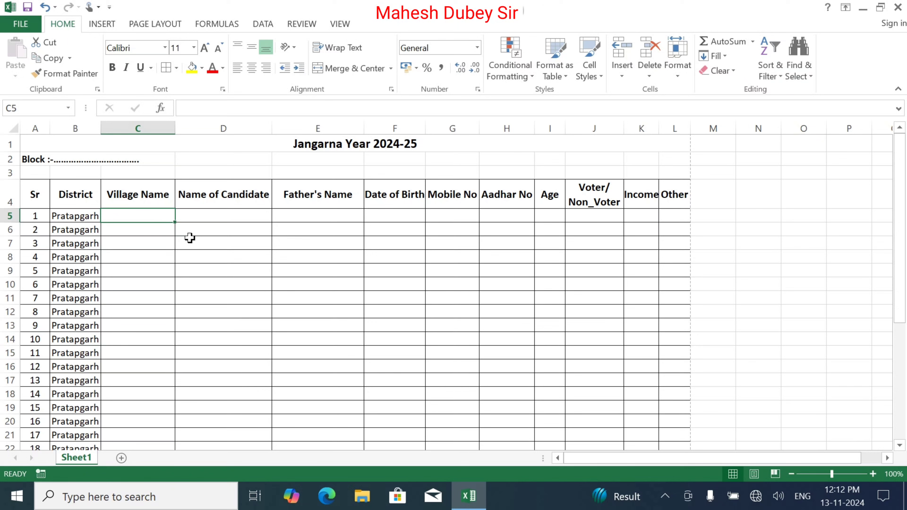
{"action": "type", "text": "A"}
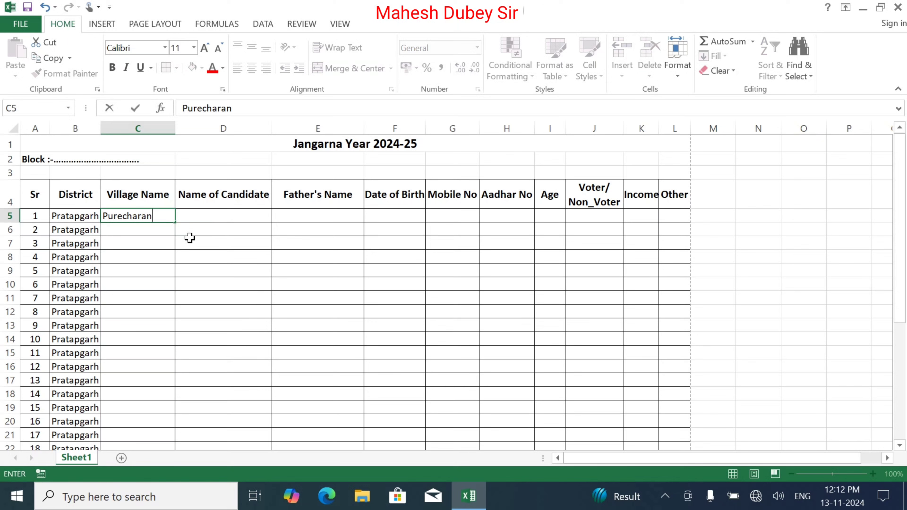
{"action": "left_click", "coordinate": [175, 224]}
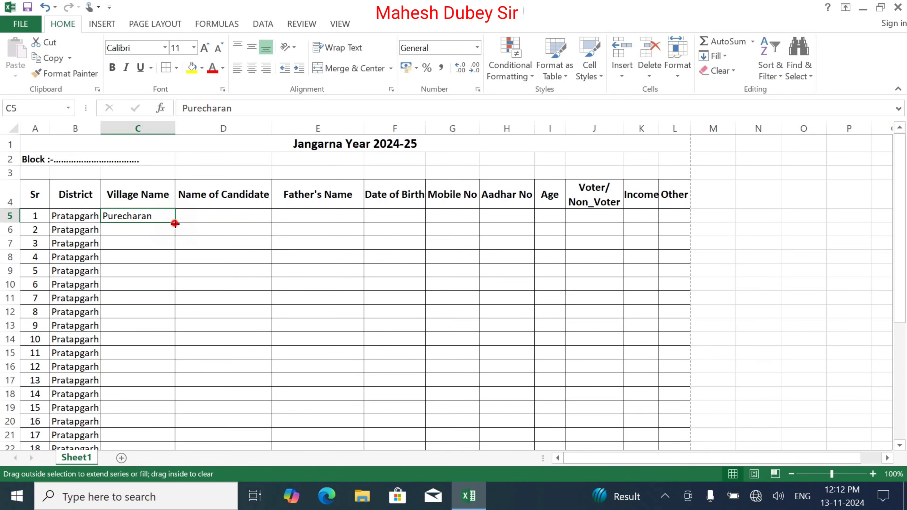
{"action": "left_click_drag", "start_coordinate": [175, 224], "coordinate": [174, 392]}
Enter Puremahanth in C18 and copy it down to row 34
{"action": "left_click", "coordinate": [158, 396]}
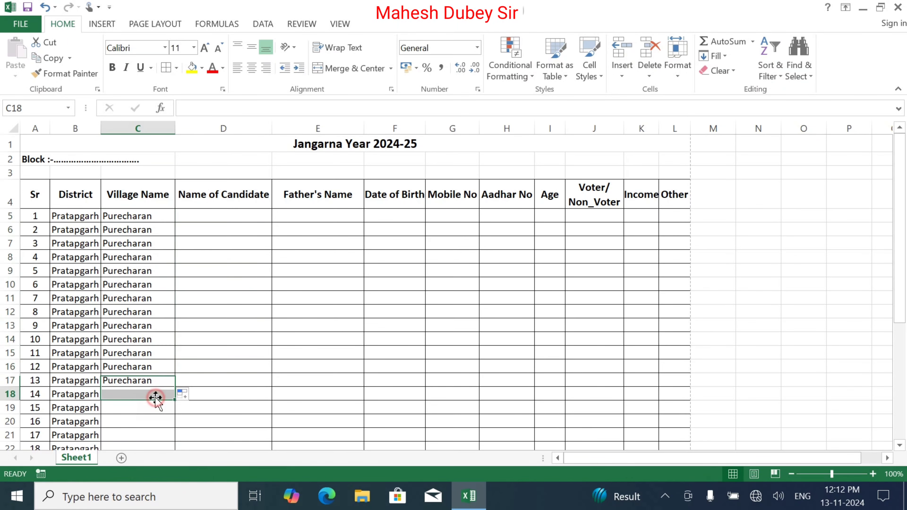
{"action": "scroll", "coordinate": [156, 398], "scroll_direction": "down", "scroll_amount": 1}
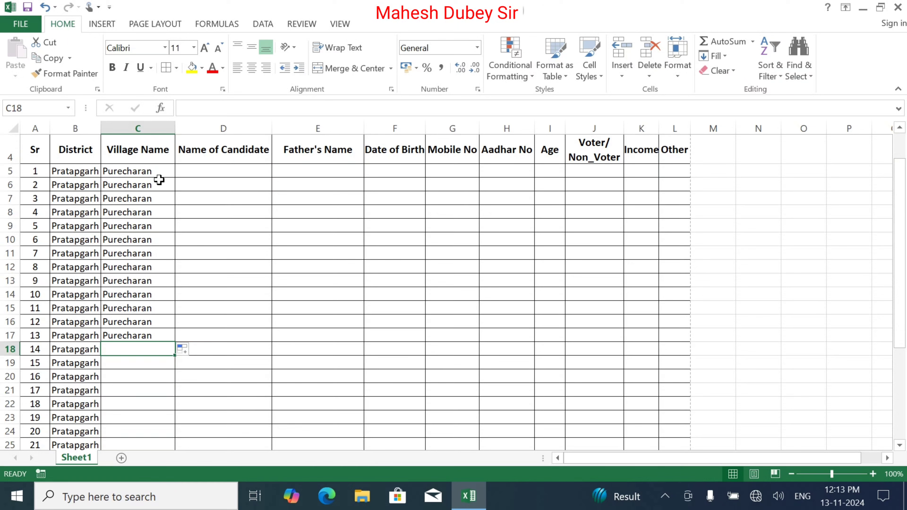
{"action": "left_click", "coordinate": [210, 171]}
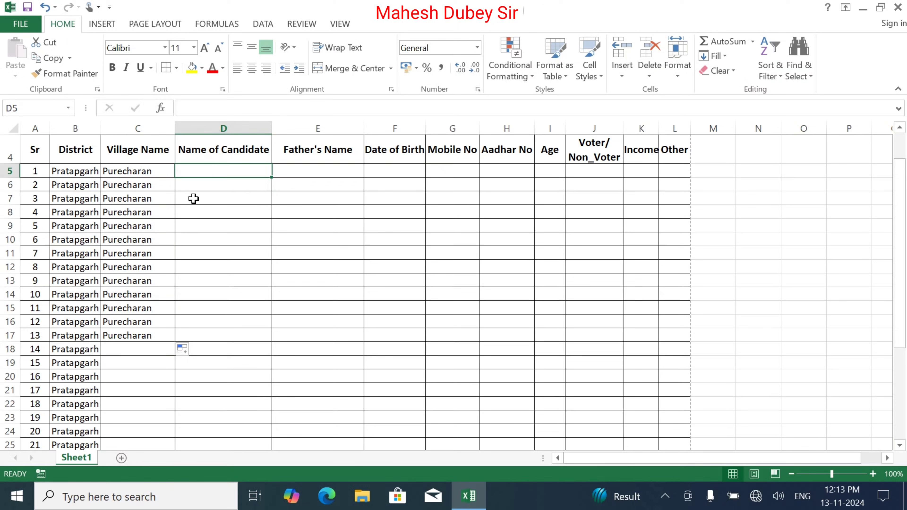
{"action": "left_click", "coordinate": [146, 359]}
{"action": "left_click", "coordinate": [146, 346]}
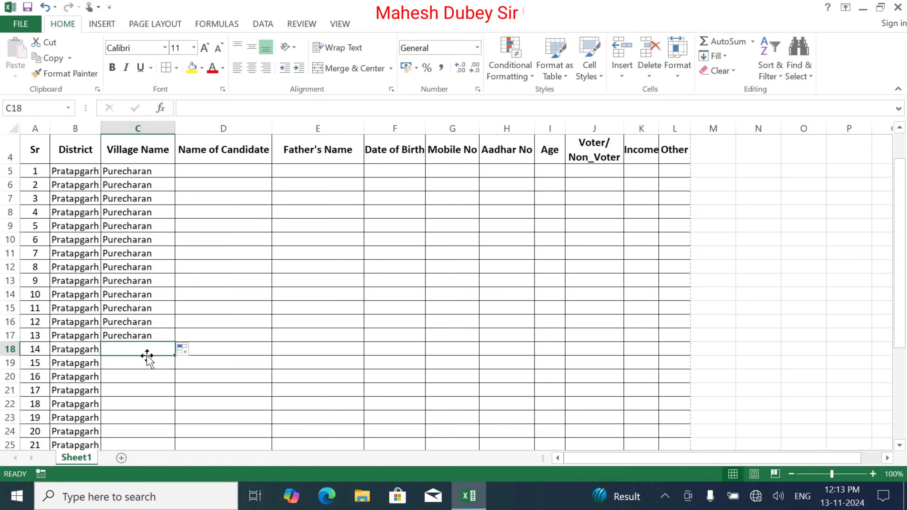
{"action": "type", "text": "Pu"}
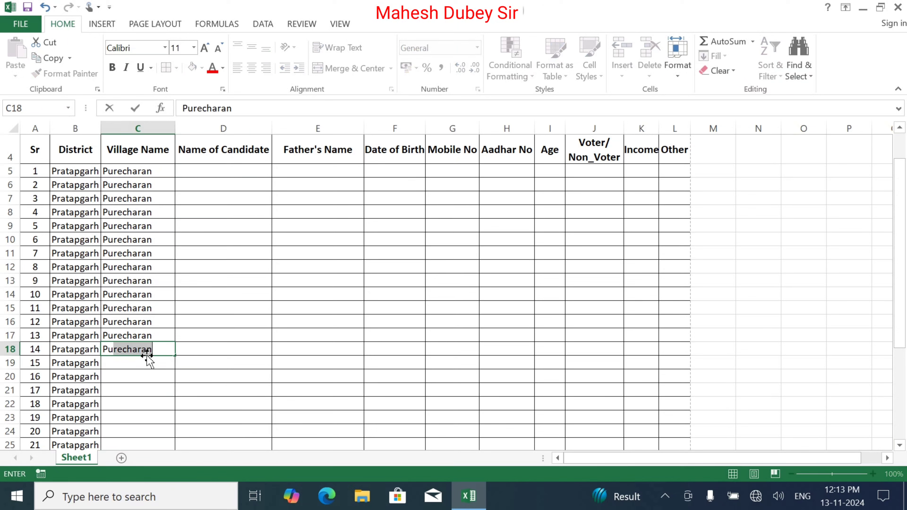
{"action": "type", "text": "remahanth"}
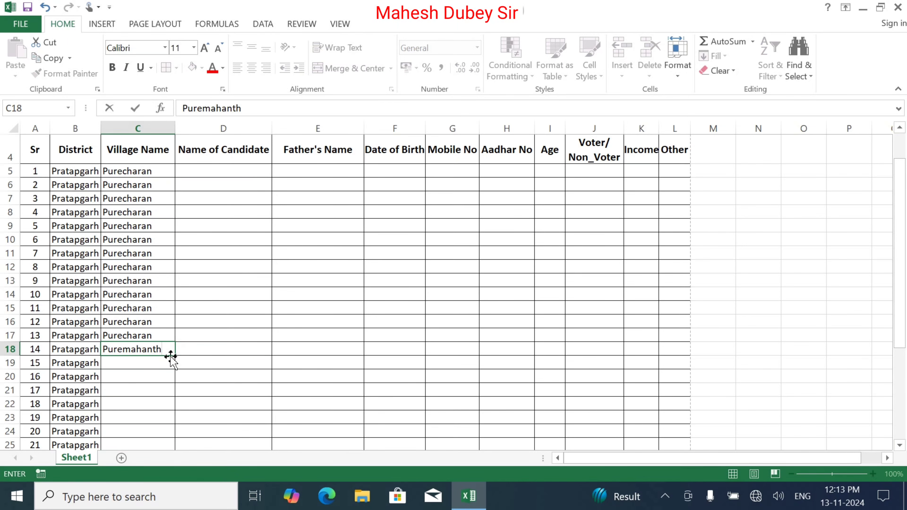
{"action": "left_click_drag", "start_coordinate": [176, 357], "coordinate": [173, 415]}
Enter Parasrampur in C35 and copy it down to row 37
{"action": "left_click", "coordinate": [136, 416]}
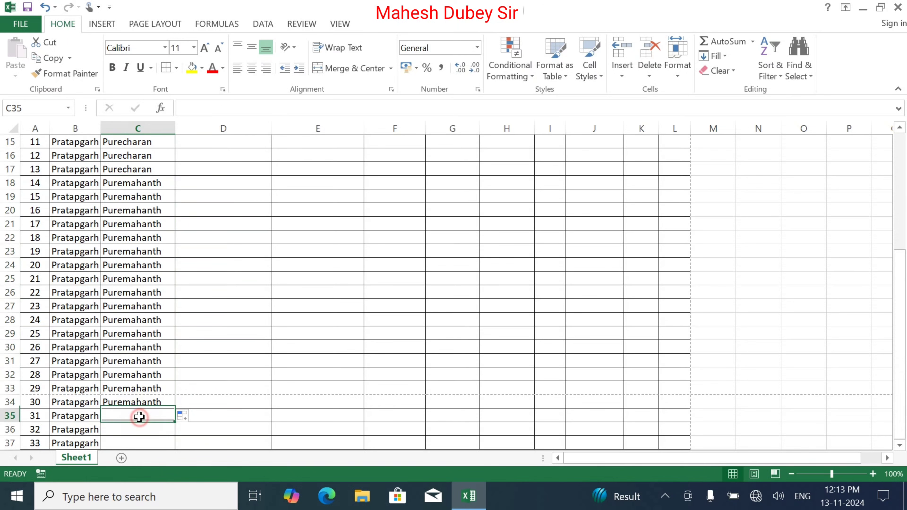
{"action": "type", "text": "Parasrampur"}
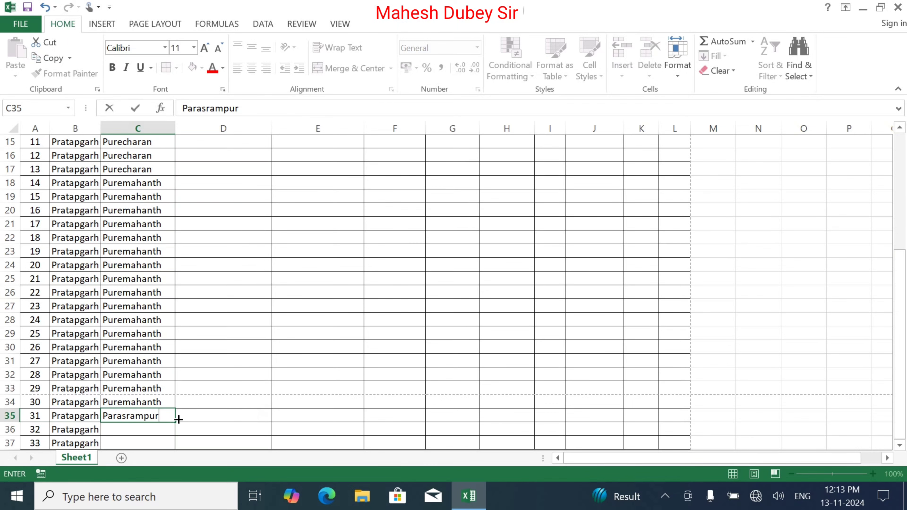
{"action": "left_click_drag", "start_coordinate": [175, 421], "coordinate": [175, 338]}
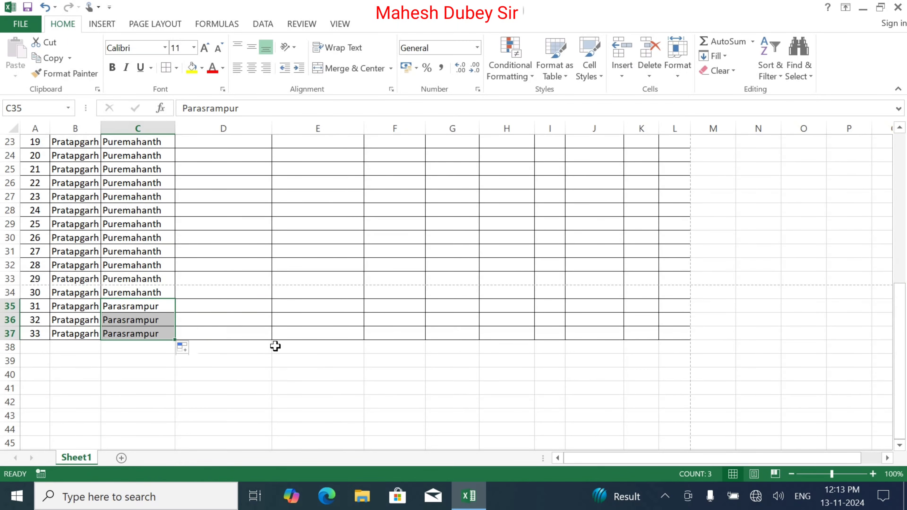
{"action": "scroll", "coordinate": [273, 347], "scroll_direction": "up", "scroll_amount": 7}
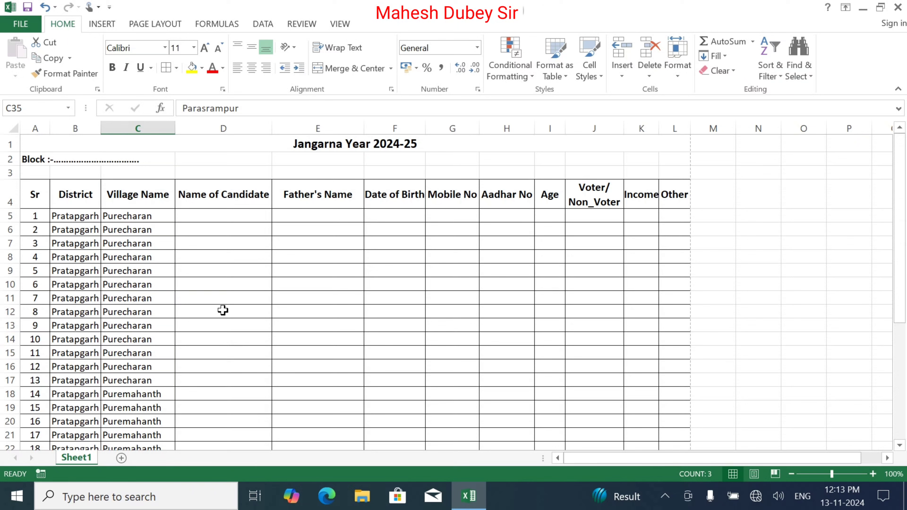
Enter a dash in L5, copy it down to L37, and centre the dashes
{"action": "left_click", "coordinate": [225, 212]}
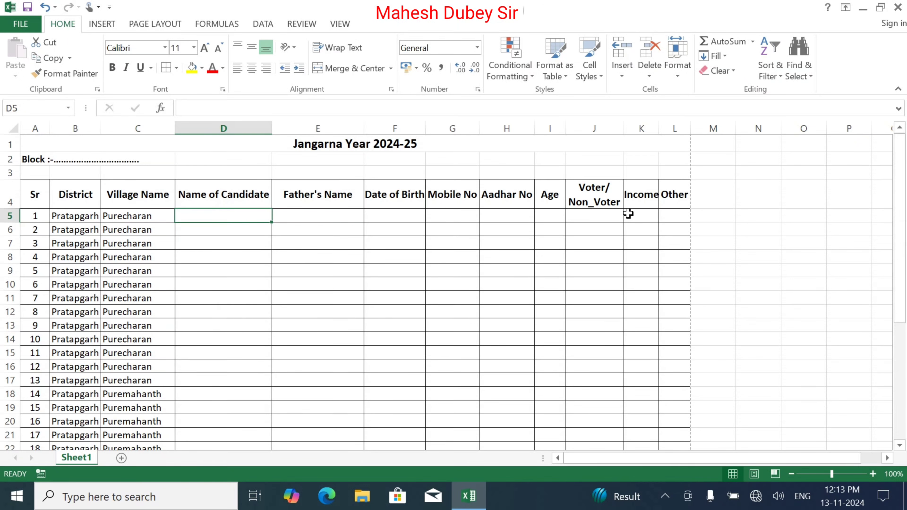
{"action": "left_click", "coordinate": [672, 216]}
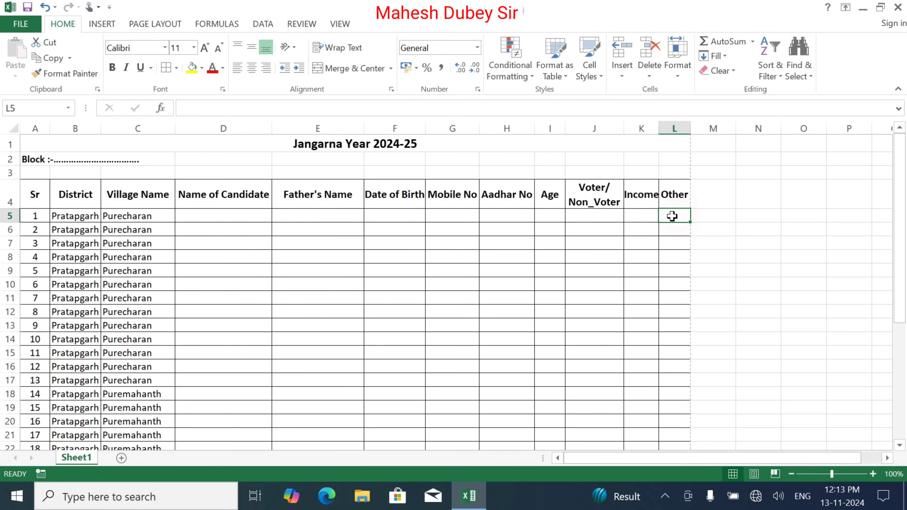
{"action": "type", "text": "-"}
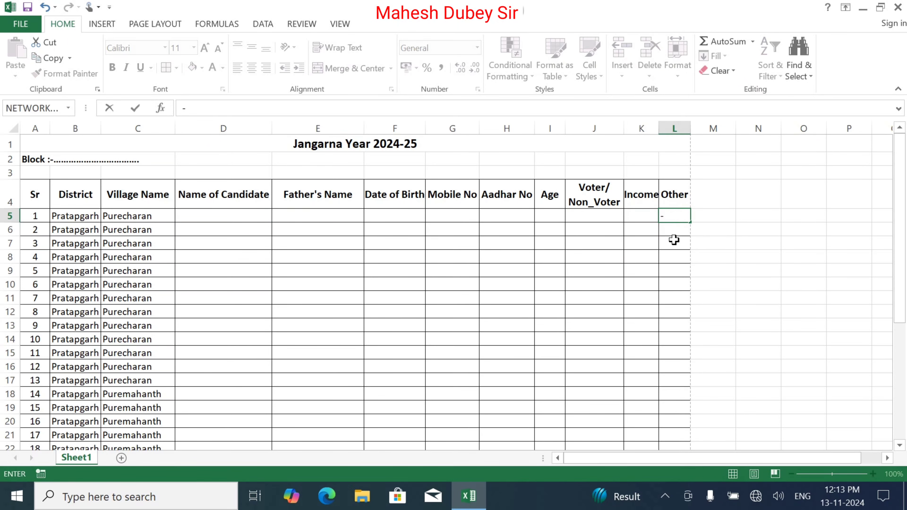
{"action": "key", "text": "Return"}
{"action": "left_click", "coordinate": [674, 216]}
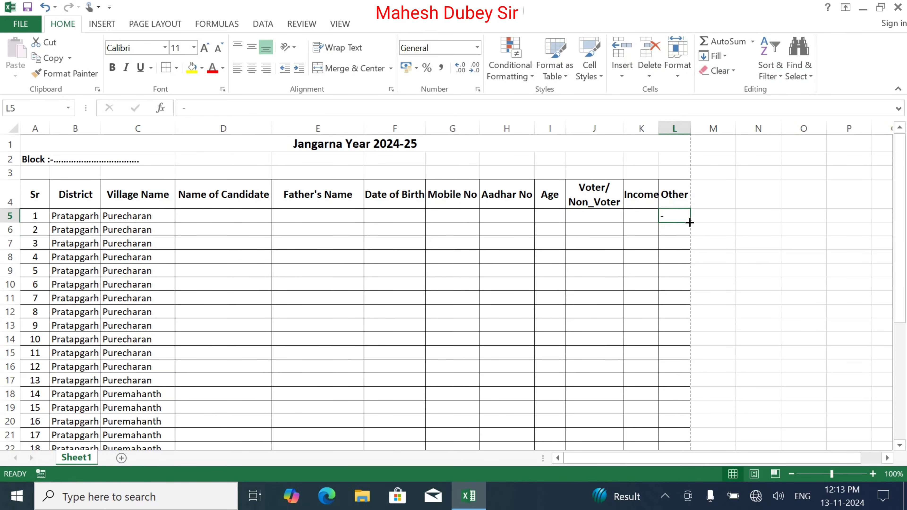
{"action": "left_click_drag", "start_coordinate": [690, 221], "coordinate": [692, 436]}
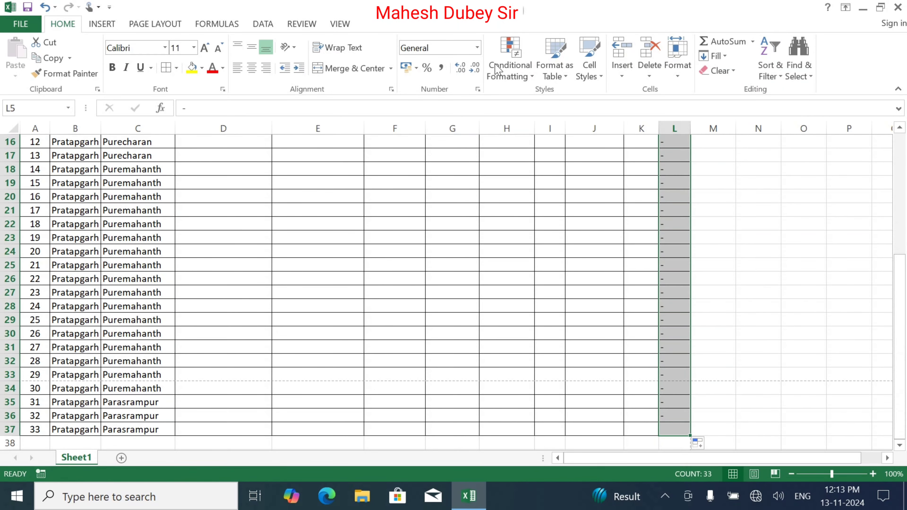
{"action": "left_click", "coordinate": [251, 68]}
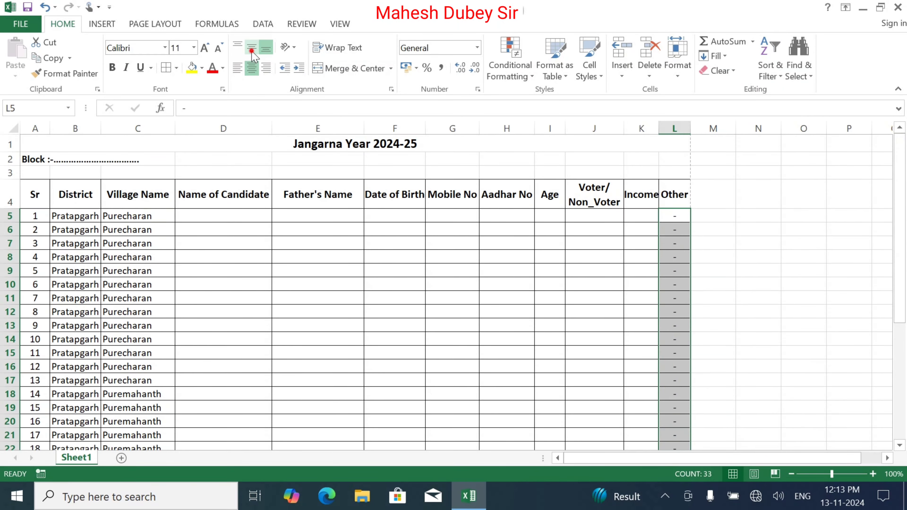
{"action": "left_click", "coordinate": [252, 49]}
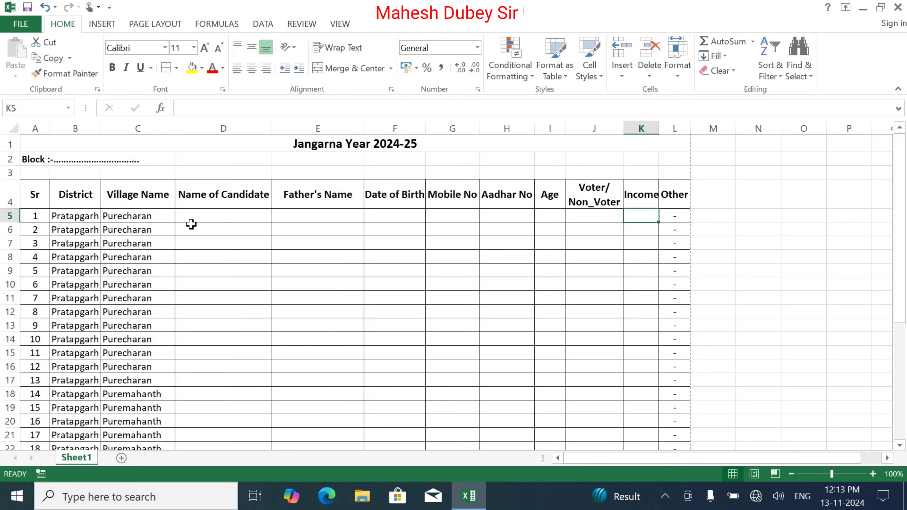
{"action": "left_click", "coordinate": [205, 214]}
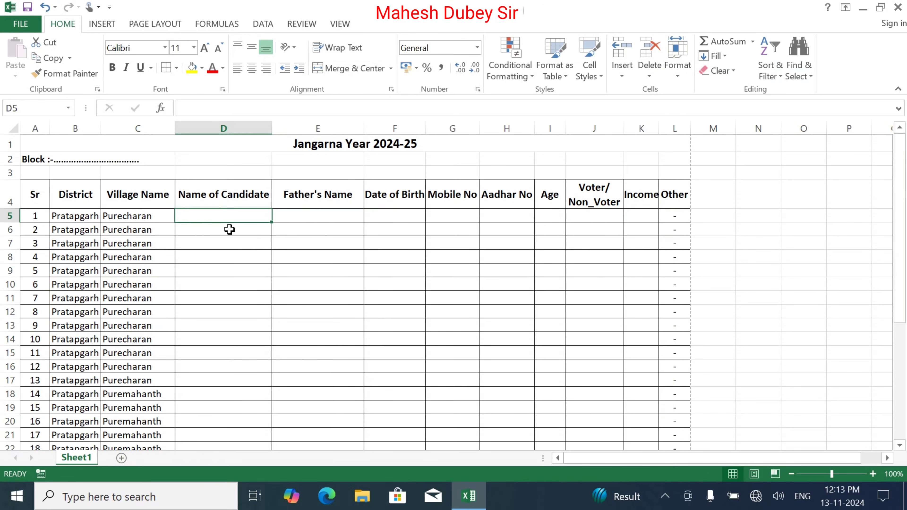
Enter the first candidate's name, father's name, birth date and mobile number in row 5
{"action": "type", "text": "Sunil"}
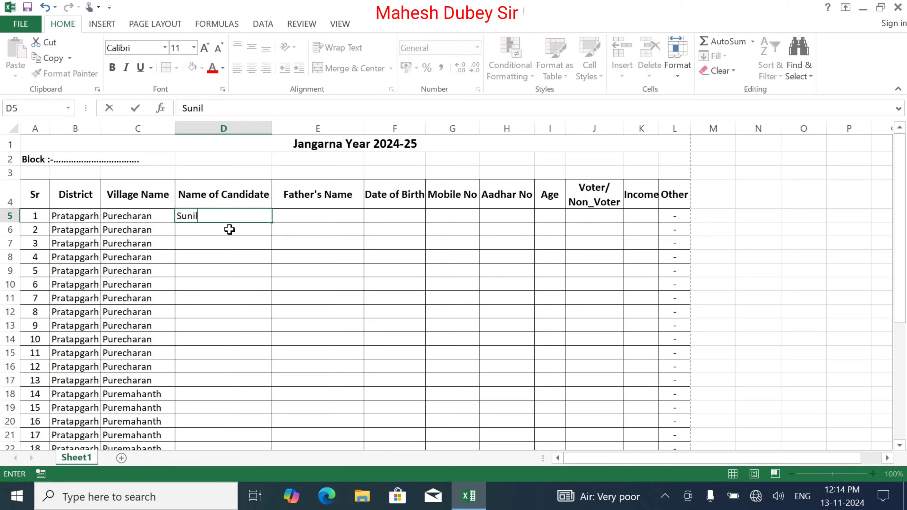
{"action": "key", "text": "Tab"}
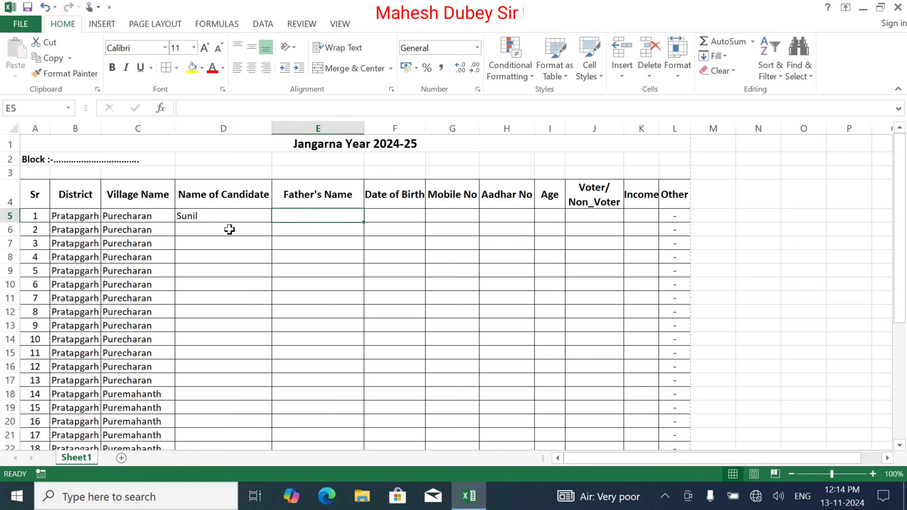
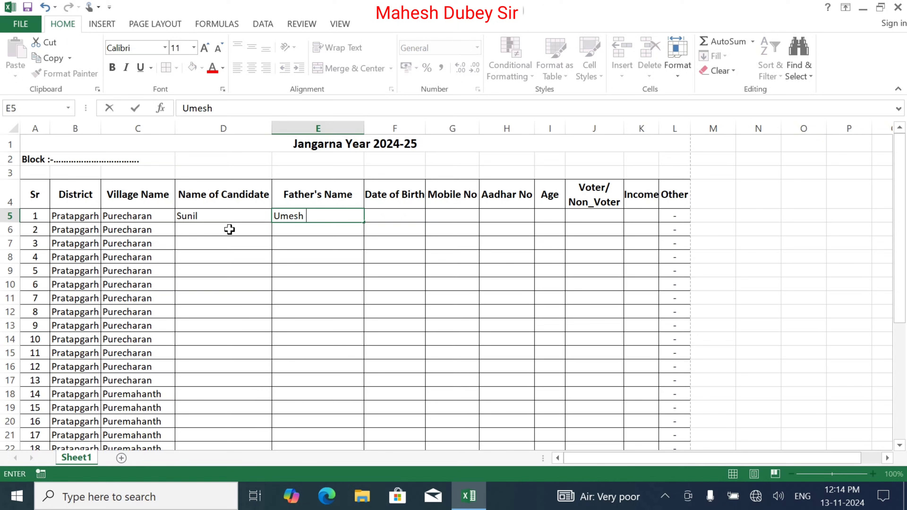
{"action": "key", "text": "Tab"}
{"action": "type", "text": "01"}
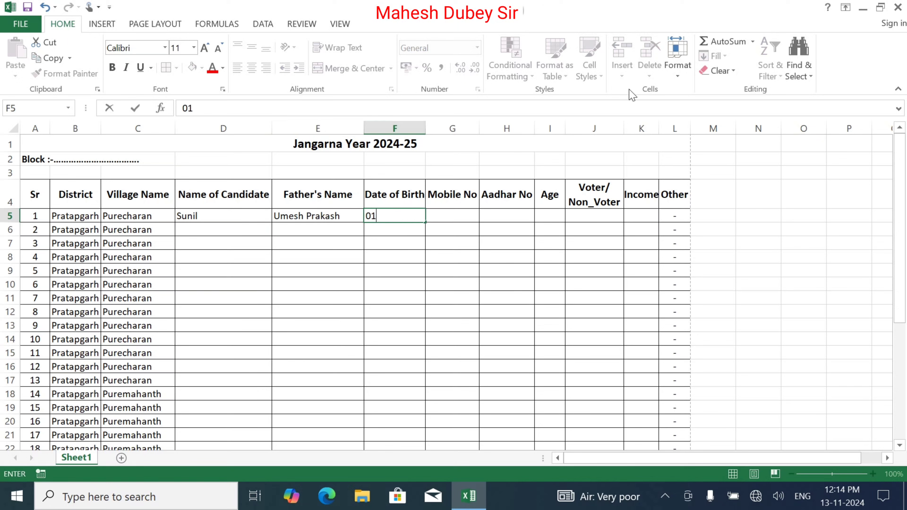
{"action": "type", "text": "/01/2000"}
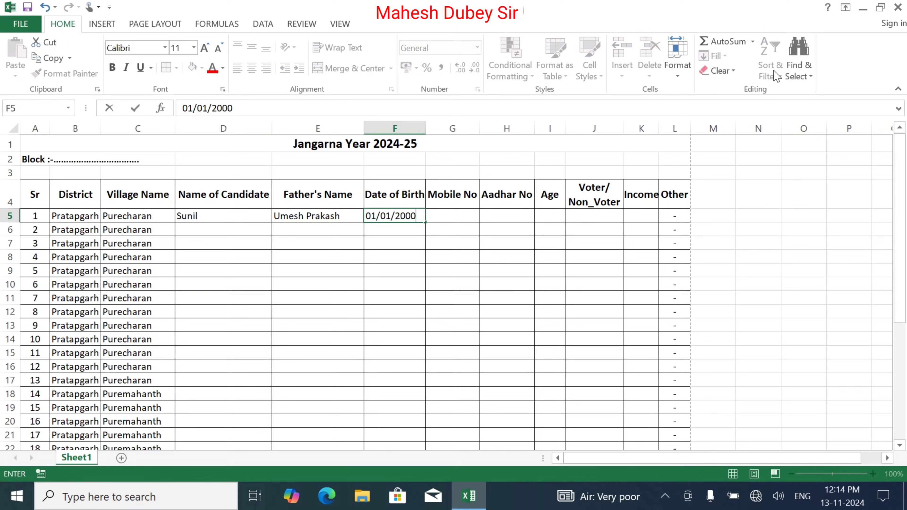
{"action": "key", "text": "Tab"}
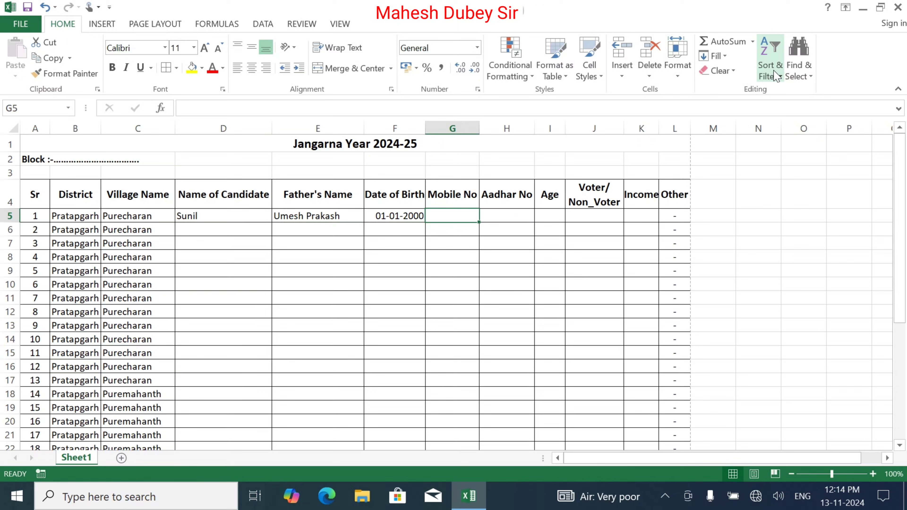
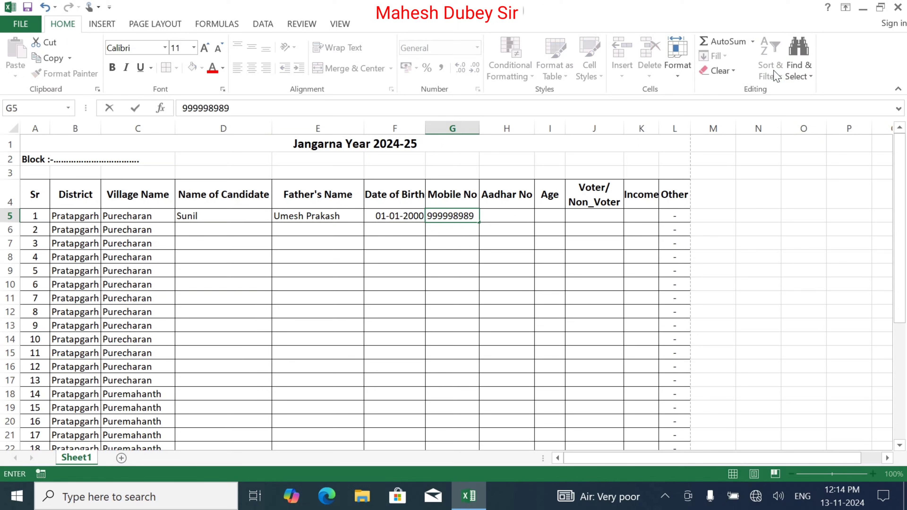
{"action": "key", "text": "Tab"}
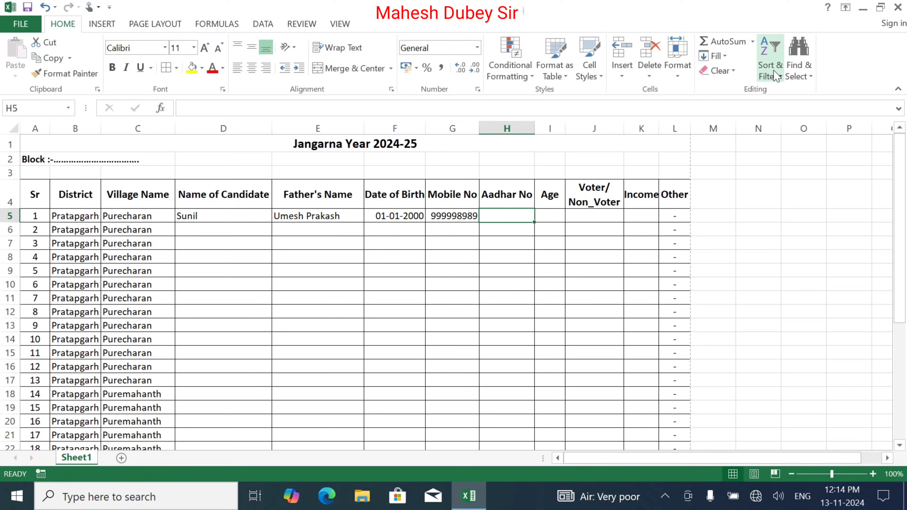
Append the missing digit to the mobile number in G5 and enter the Aadhar number in H5
{"action": "key", "text": "Left"}
{"action": "key", "text": "F2"}
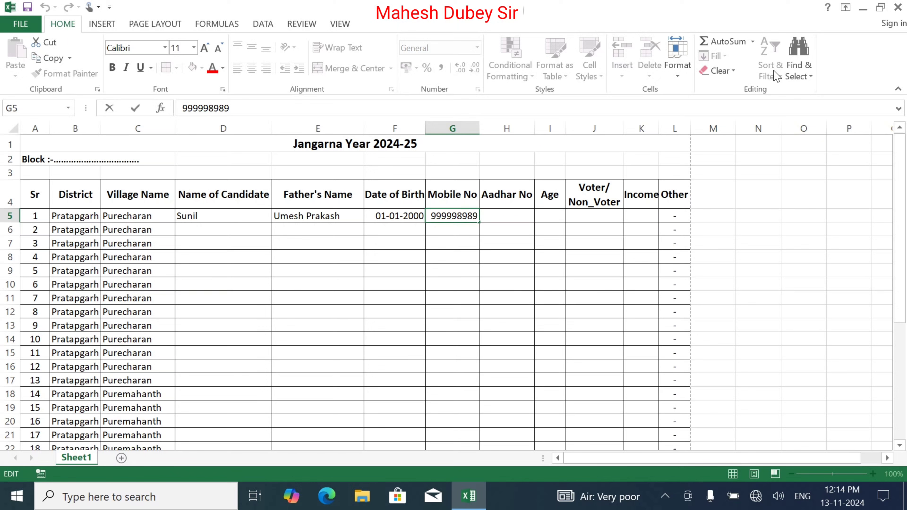
{"action": "key", "text": "Tab"}
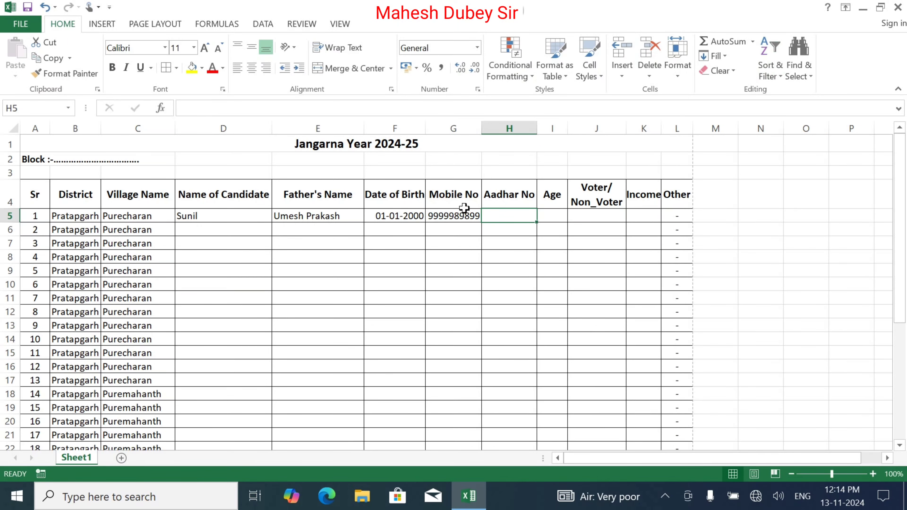
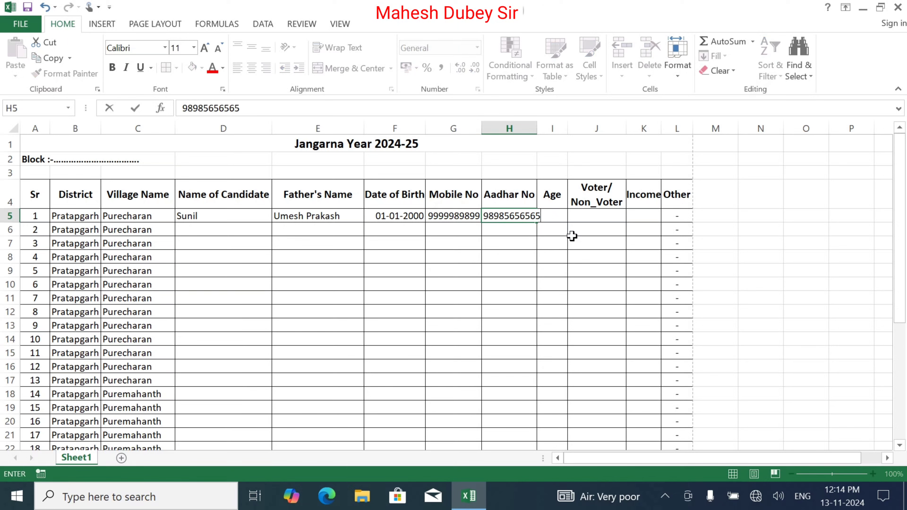
{"action": "key", "text": "Return"}
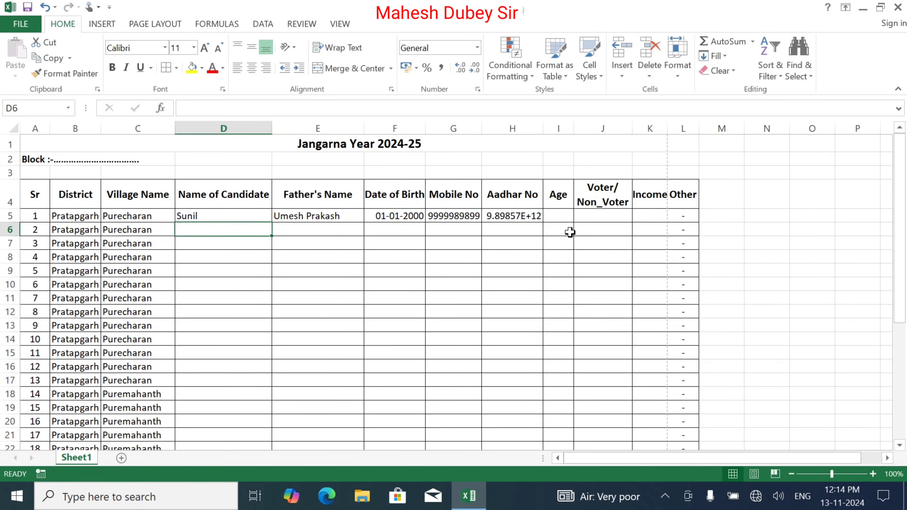
Format the Aadhar No cells from H5 down as Number with zero decimals and auto-fit column H
{"action": "left_click", "coordinate": [520, 216]}
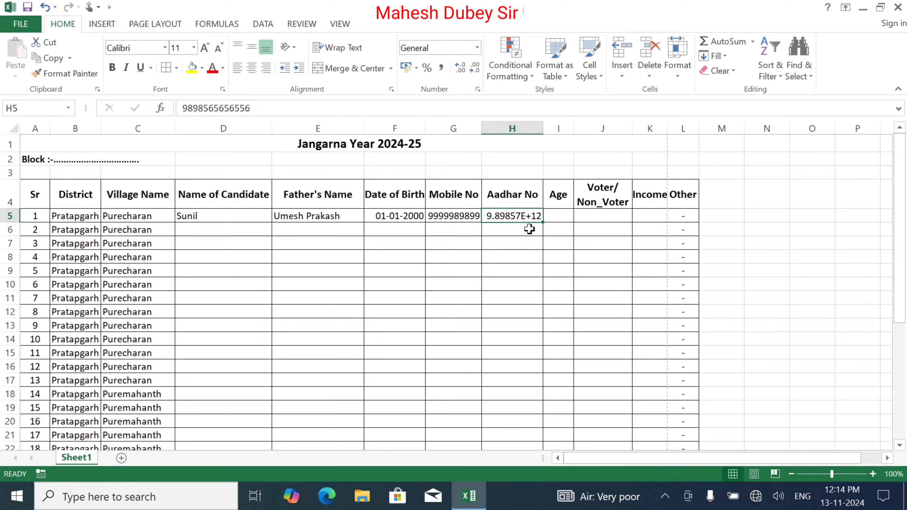
{"action": "left_click", "coordinate": [444, 215]}
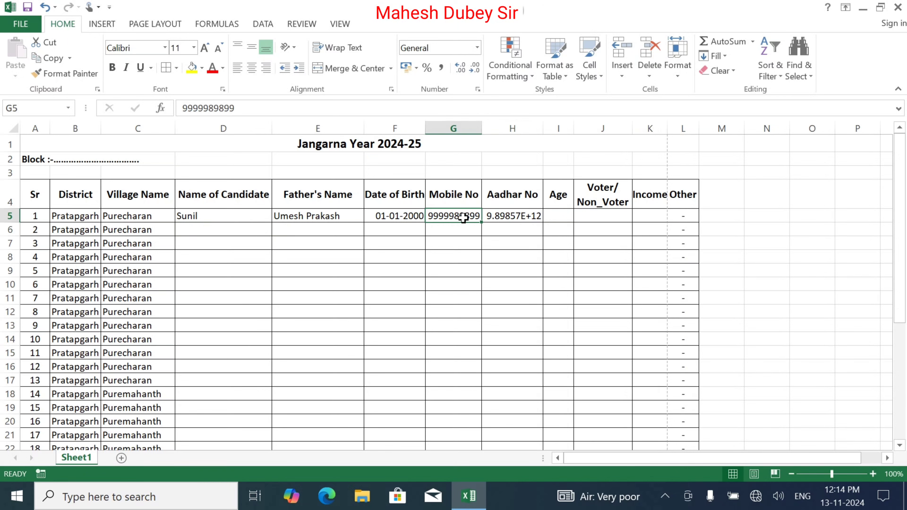
{"action": "left_click", "coordinate": [516, 215]}
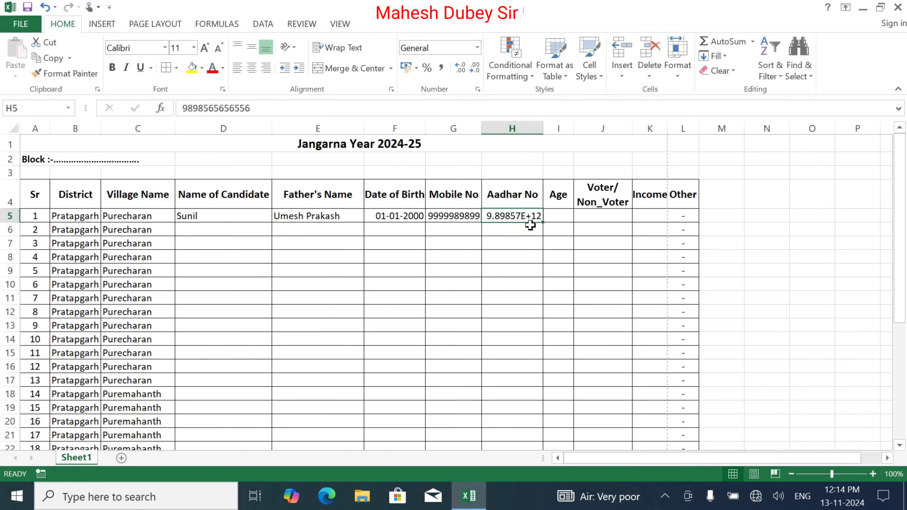
{"action": "left_click_drag", "start_coordinate": [533, 216], "coordinate": [529, 412]}
{"action": "scroll", "coordinate": [528, 358], "scroll_direction": "up", "scroll_amount": 5}
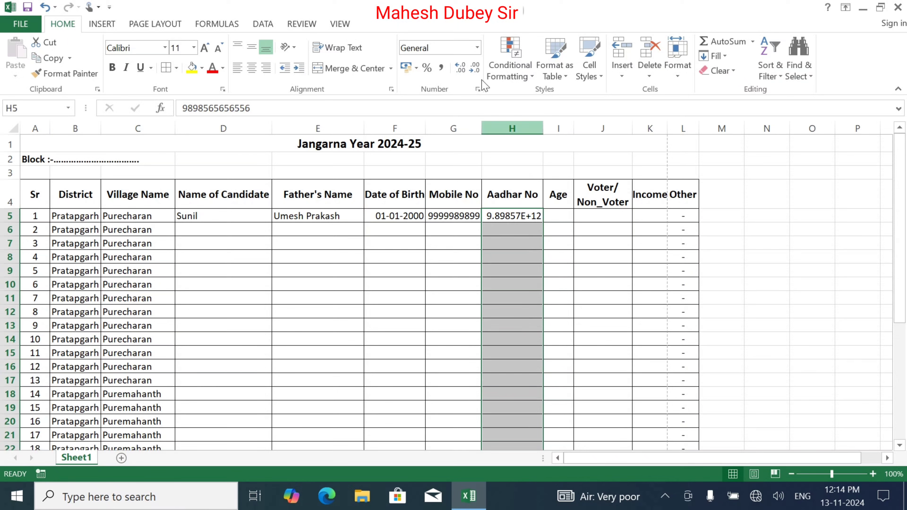
{"action": "left_click", "coordinate": [477, 48]}
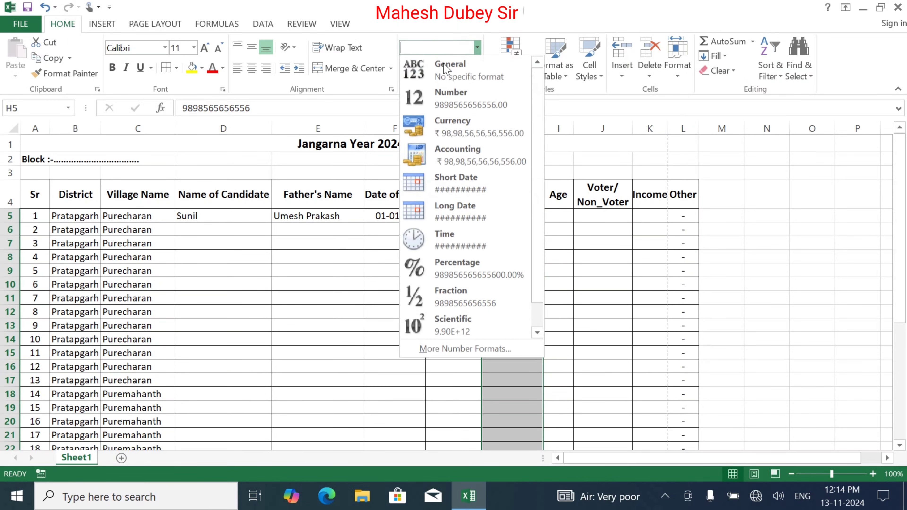
{"action": "left_click", "coordinate": [482, 103]}
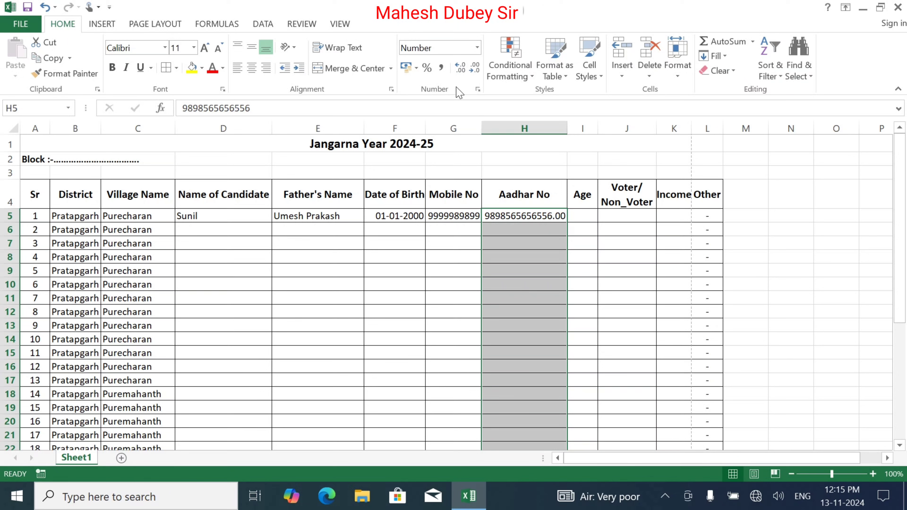
{"action": "left_click", "coordinate": [475, 67]}
{"action": "left_click", "coordinate": [476, 69]}
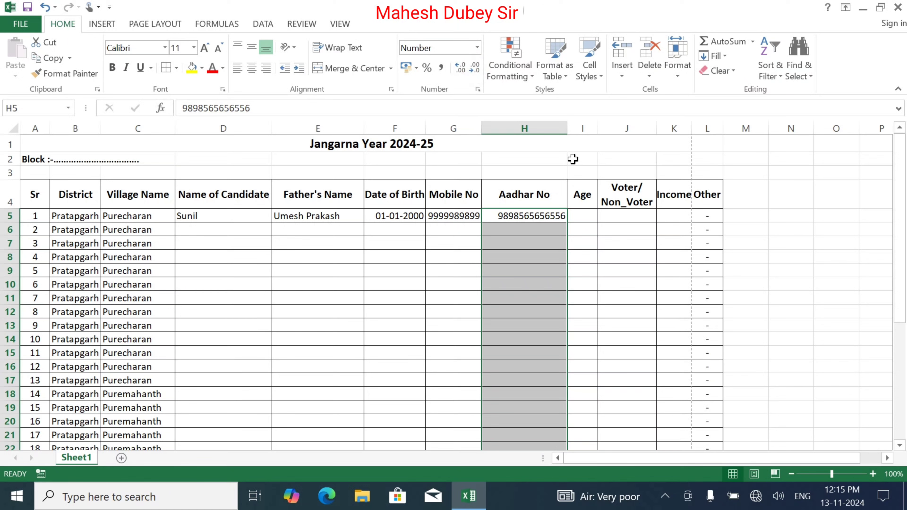
{"action": "double_click", "coordinate": [567, 128]}
{"action": "left_click", "coordinate": [557, 243]}
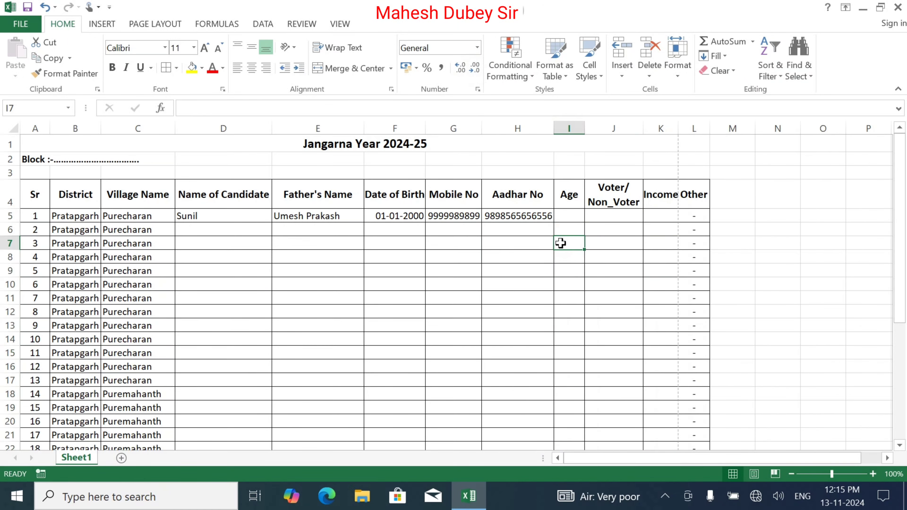
{"action": "left_click", "coordinate": [572, 217]}
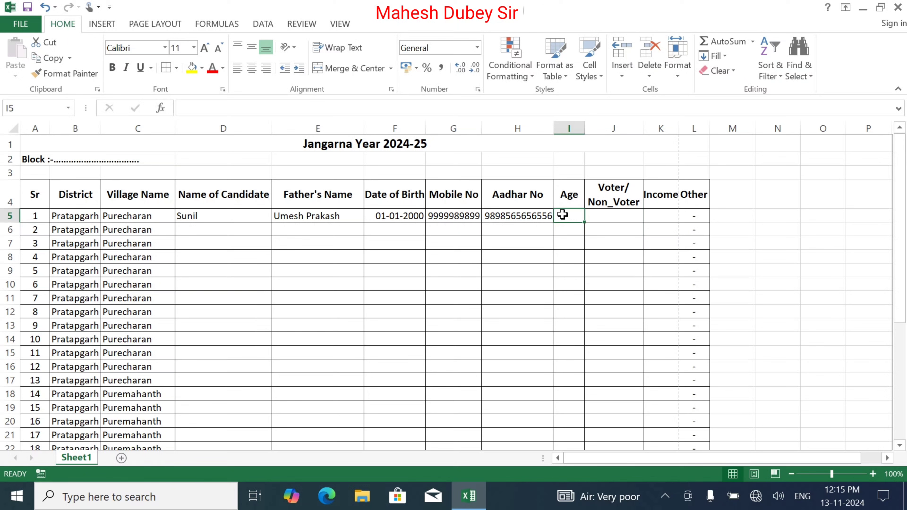
Enter age 24 in I5, then start and cancel an IF formula in J5
{"action": "type", "text": "24"}
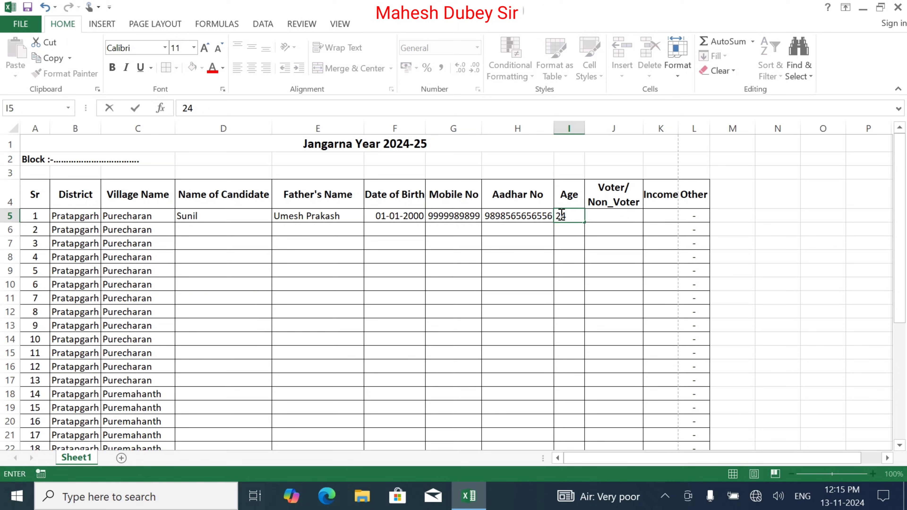
{"action": "key", "text": "Tab"}
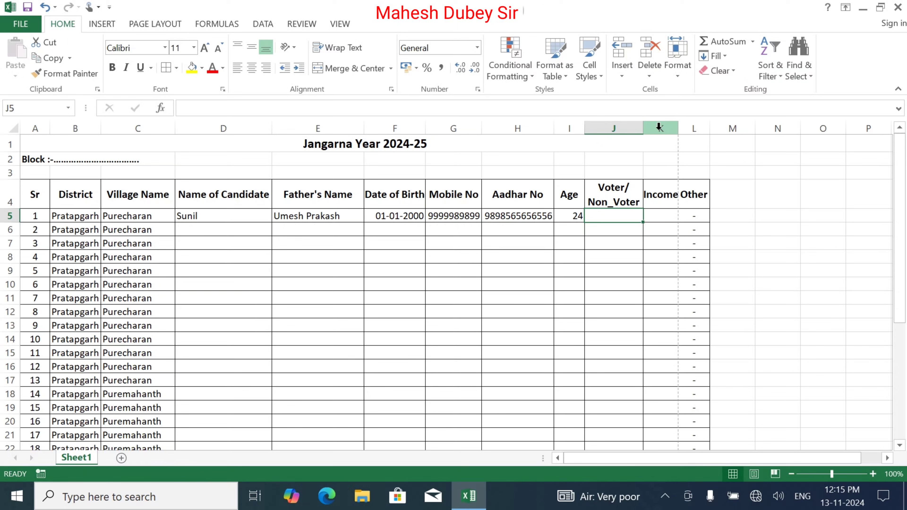
{"action": "type", "text": "="}
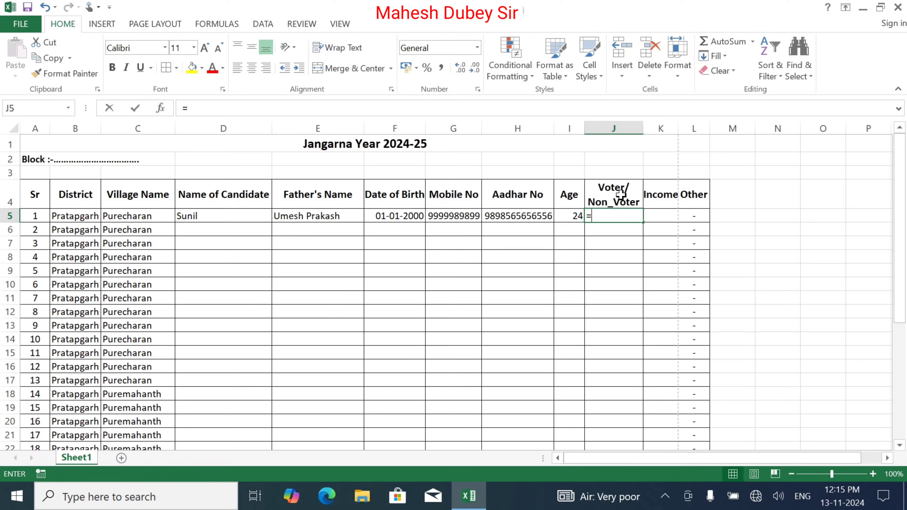
{"action": "type", "text": "if"}
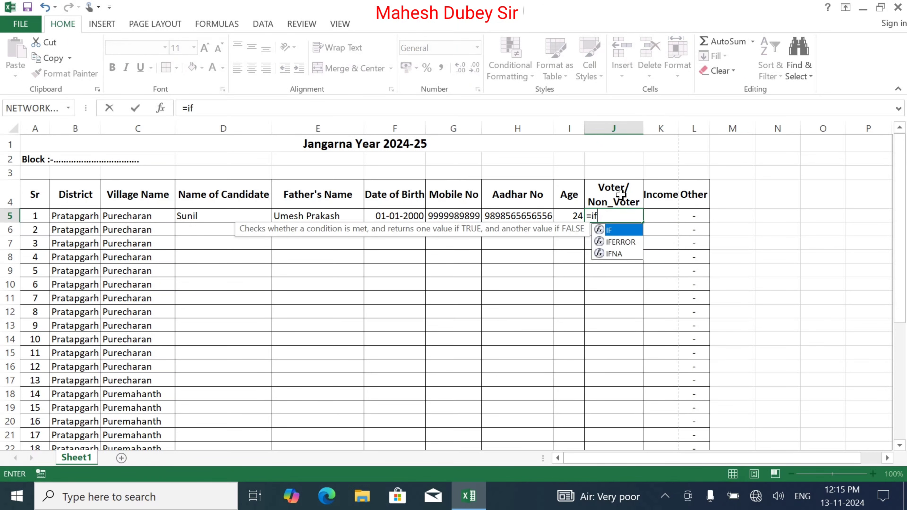
{"action": "double_click", "coordinate": [611, 230]}
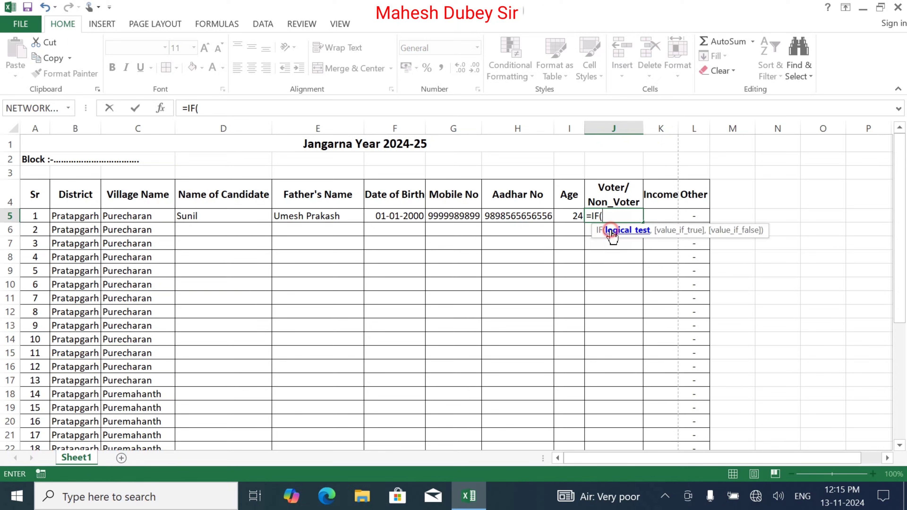
{"action": "left_click", "coordinate": [571, 217]}
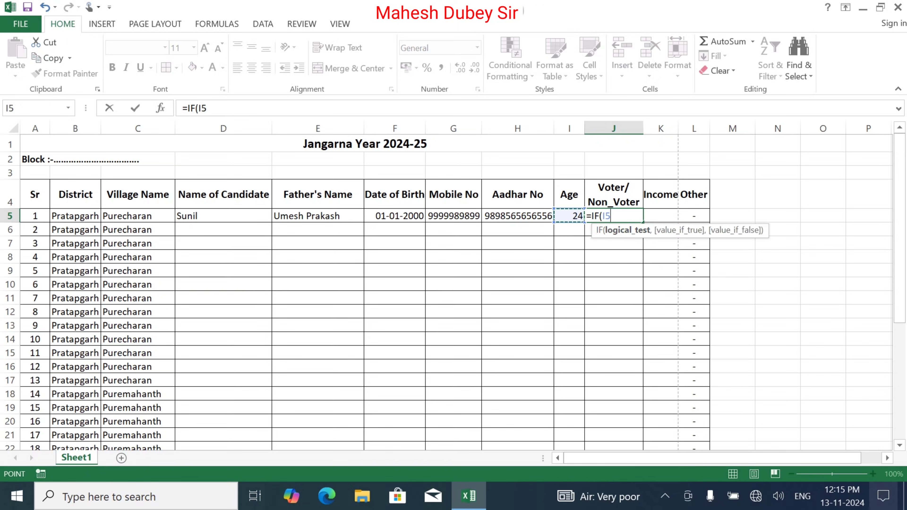
{"action": "key", "text": "Escape"}
{"action": "left_click", "coordinate": [872, 474]}
Zoom the sheet to 160% and widen column G to show the full mobile number
{"action": "left_click", "coordinate": [872, 474]}
{"action": "left_click", "coordinate": [873, 474]}
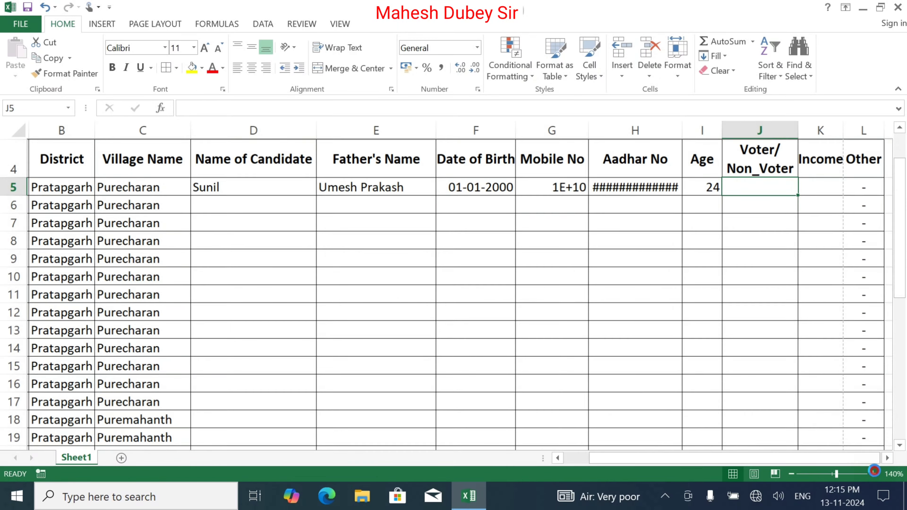
{"action": "left_click", "coordinate": [872, 474]}
{"action": "left_click", "coordinate": [873, 474]}
{"action": "left_click", "coordinate": [873, 474]}
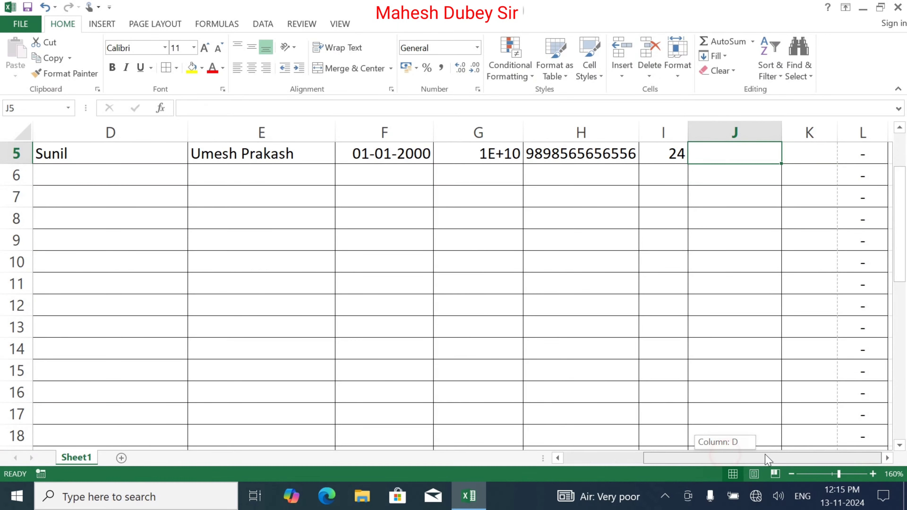
{"action": "left_click", "coordinate": [899, 158]}
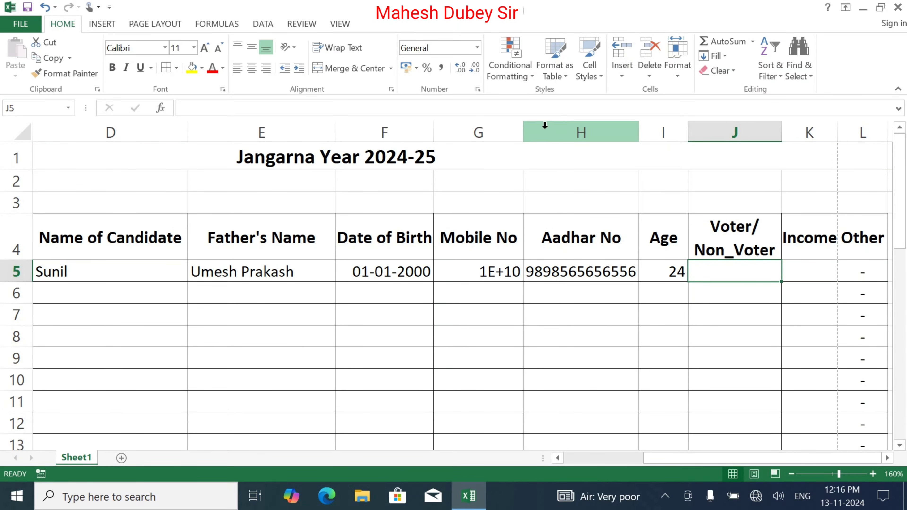
{"action": "double_click", "coordinate": [524, 128]}
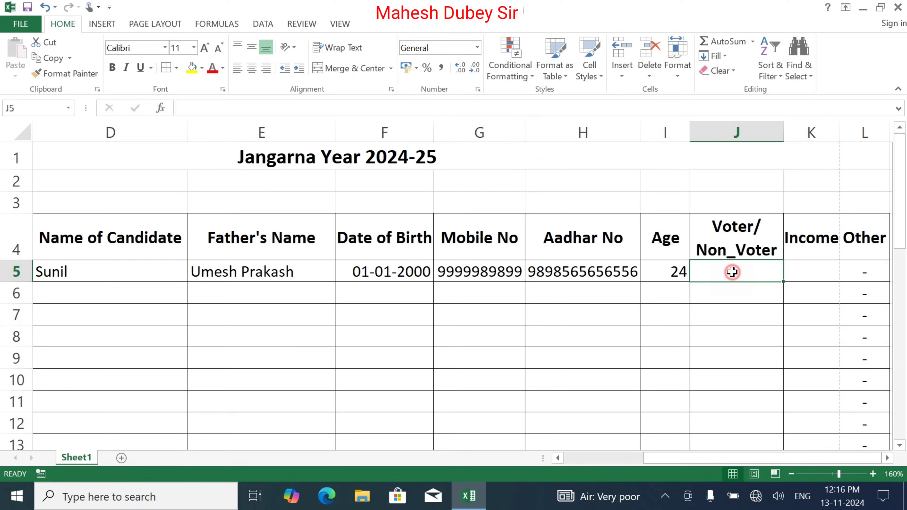
Enter =IF(I5>17.99,"Voter","Non_Voter") in J5
{"action": "type", "text": "=if"}
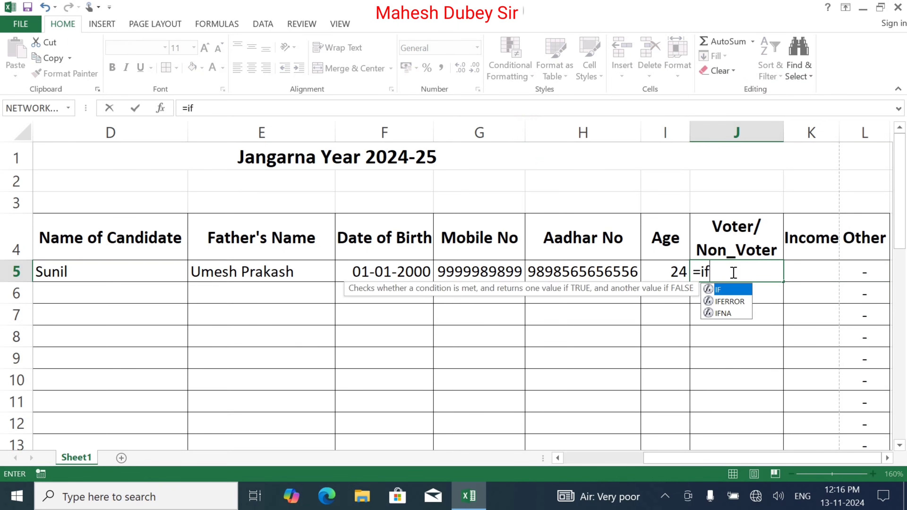
{"action": "type", "text": "("}
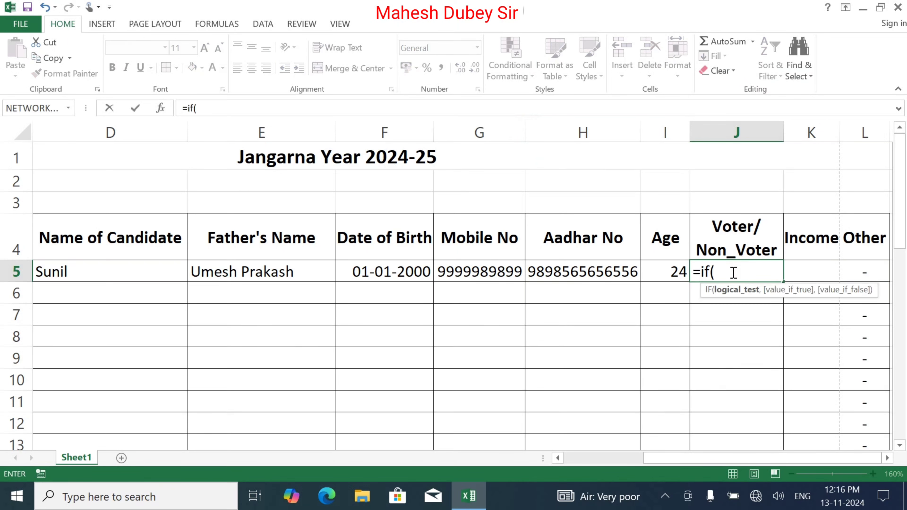
{"action": "left_click", "coordinate": [660, 270]}
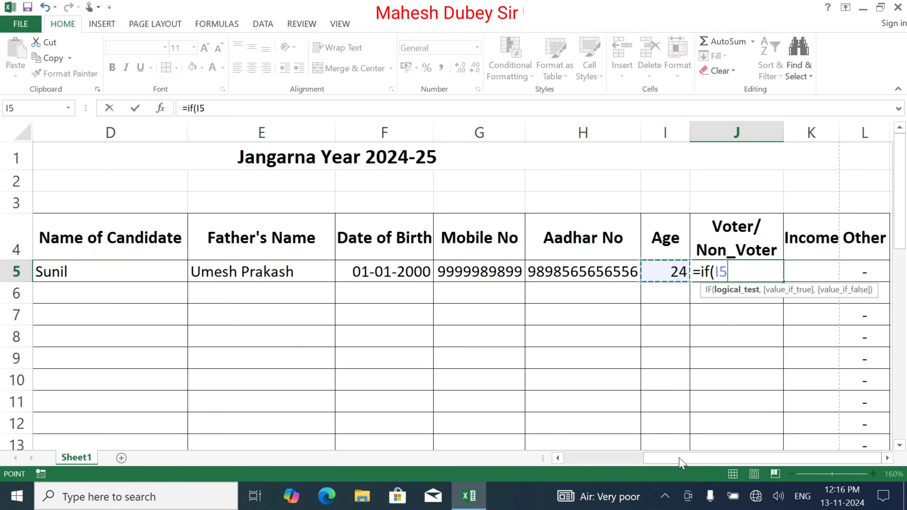
{"action": "left_click", "coordinate": [888, 459]}
{"action": "left_click", "coordinate": [887, 458]}
{"action": "left_click", "coordinate": [888, 458]}
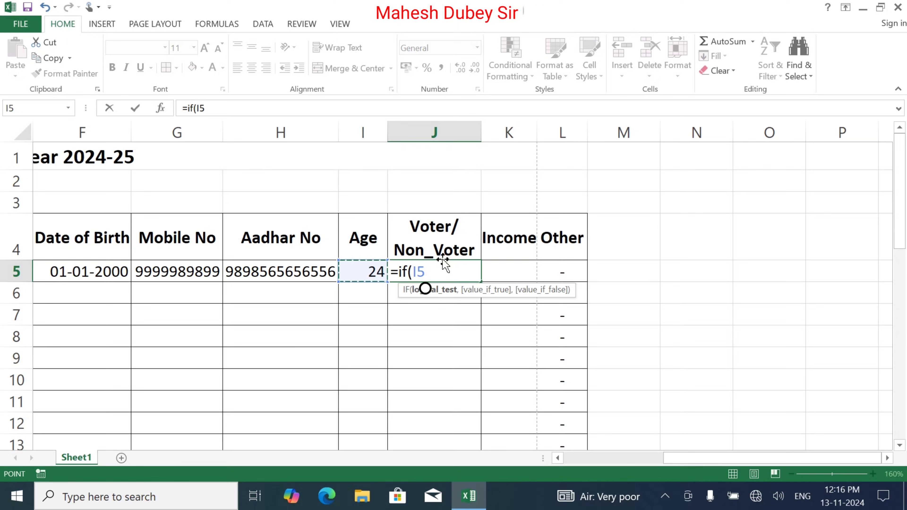
{"action": "type", "text": ">1"}
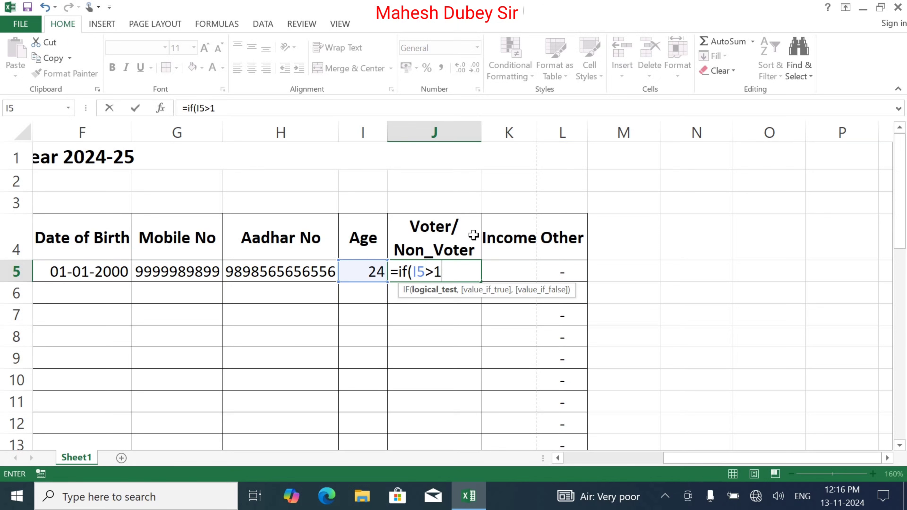
{"action": "type", "text": "7.99"}
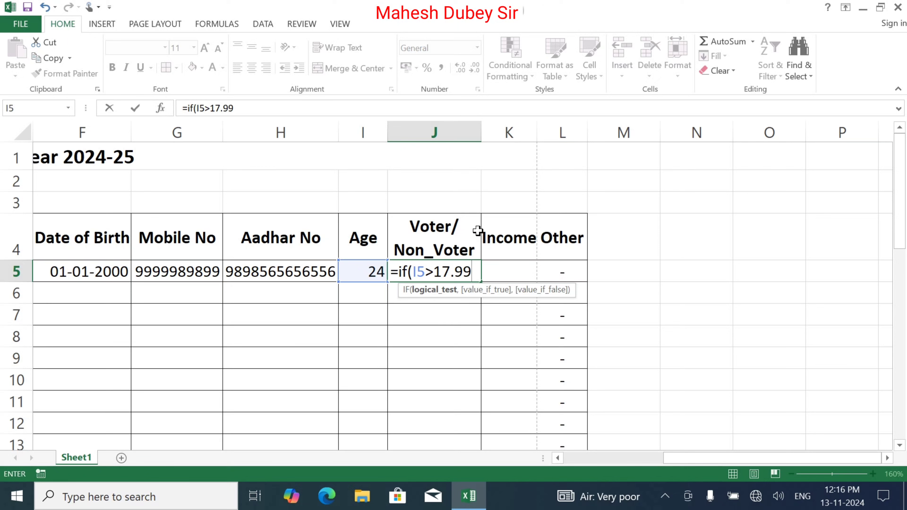
{"action": "type", "text": ","}
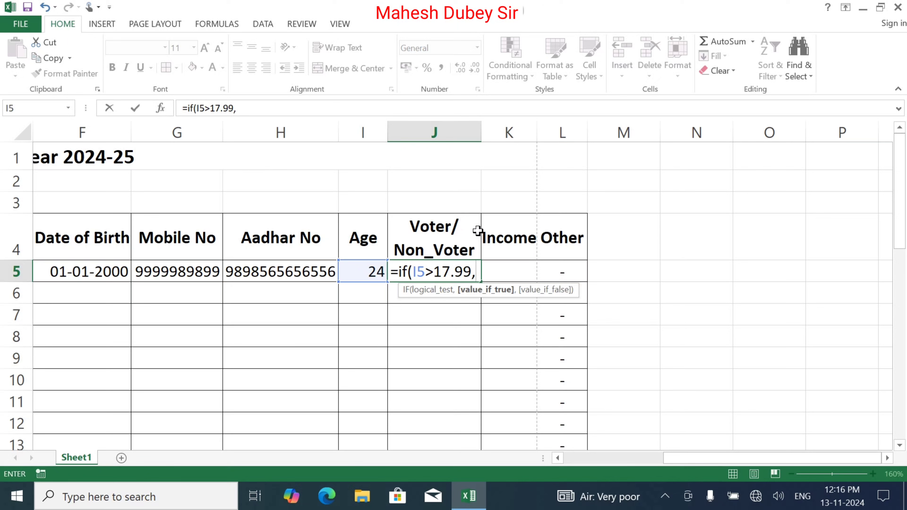
{"action": "type", "text": "\"Voter"}
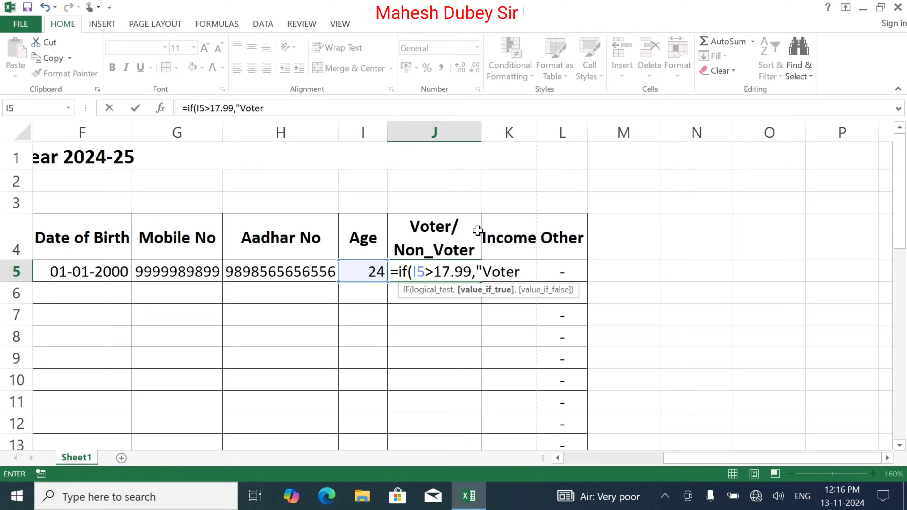
{"action": "type", "text": "\","}
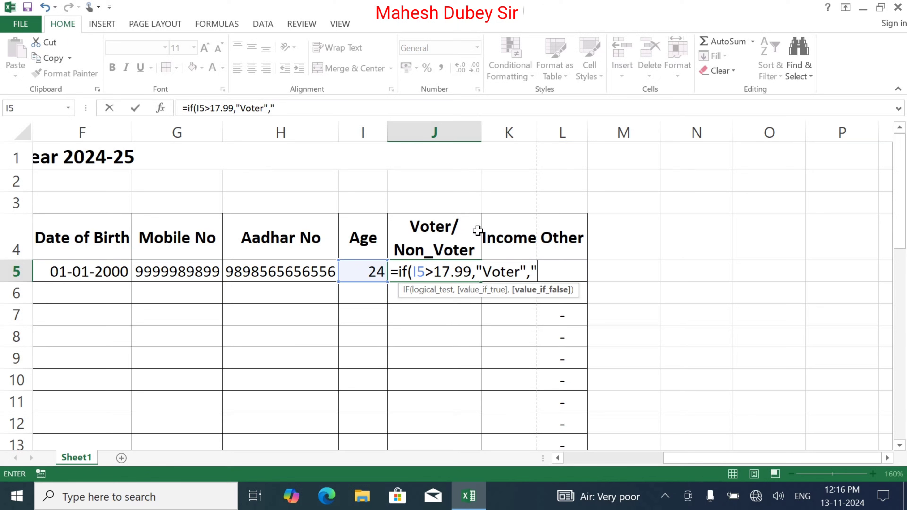
{"action": "type", "text": "\"Non_Voter"}
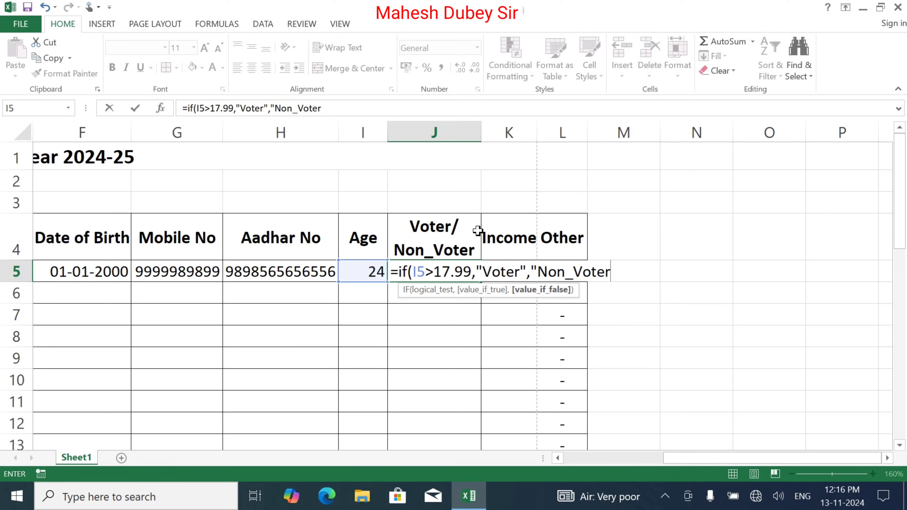
{"action": "type", "text": "\")"}
{"action": "key", "text": "Return"}
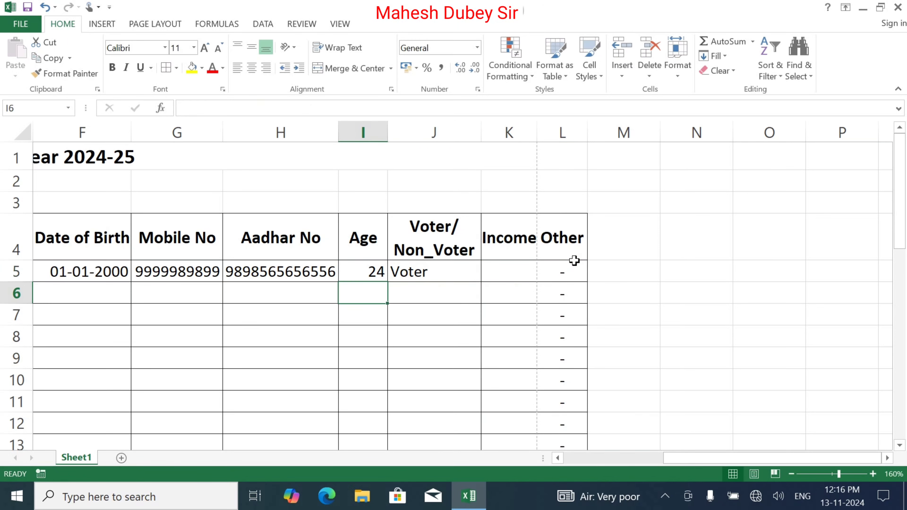
Copy the J5 formula down to J37 so the empty rows show Non_Voter
{"action": "left_click", "coordinate": [444, 272]}
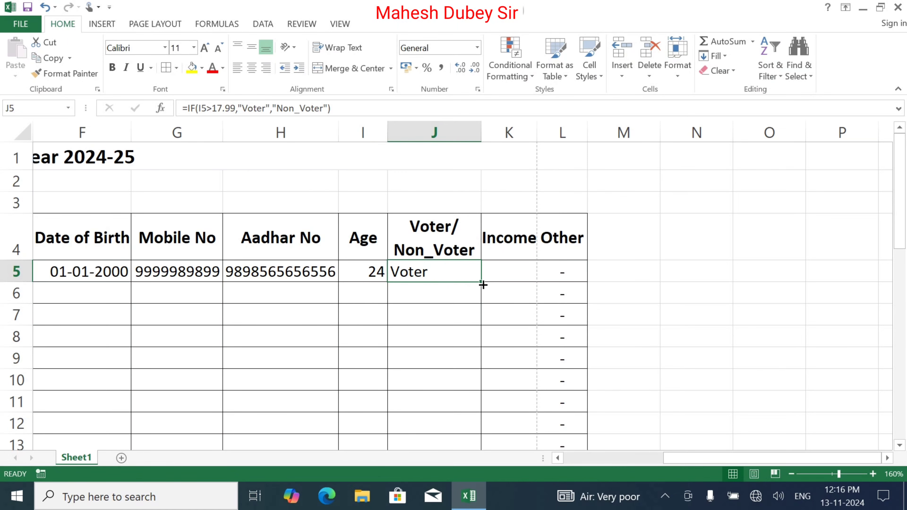
{"action": "left_click", "coordinate": [791, 471]}
{"action": "left_click", "coordinate": [792, 474]}
{"action": "left_click", "coordinate": [791, 474]}
{"action": "left_click", "coordinate": [791, 474]}
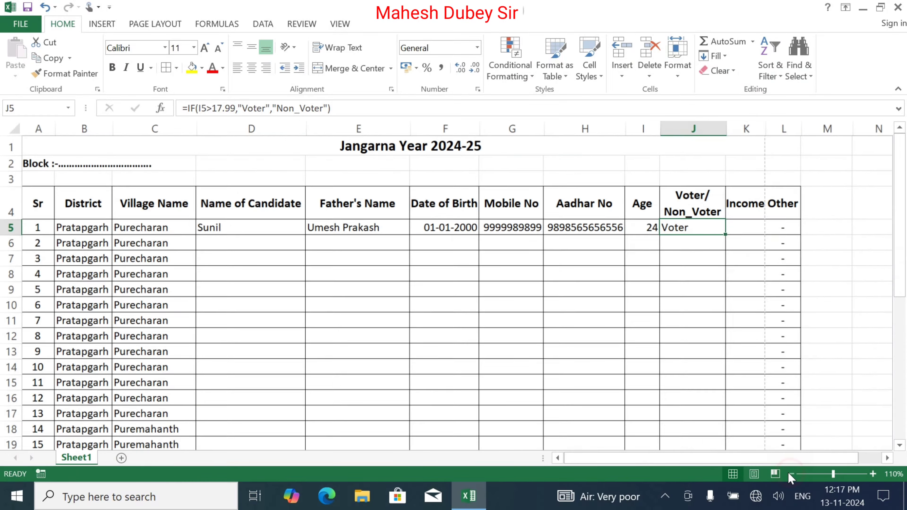
{"action": "left_click", "coordinate": [791, 474]}
{"action": "left_click", "coordinate": [792, 474]}
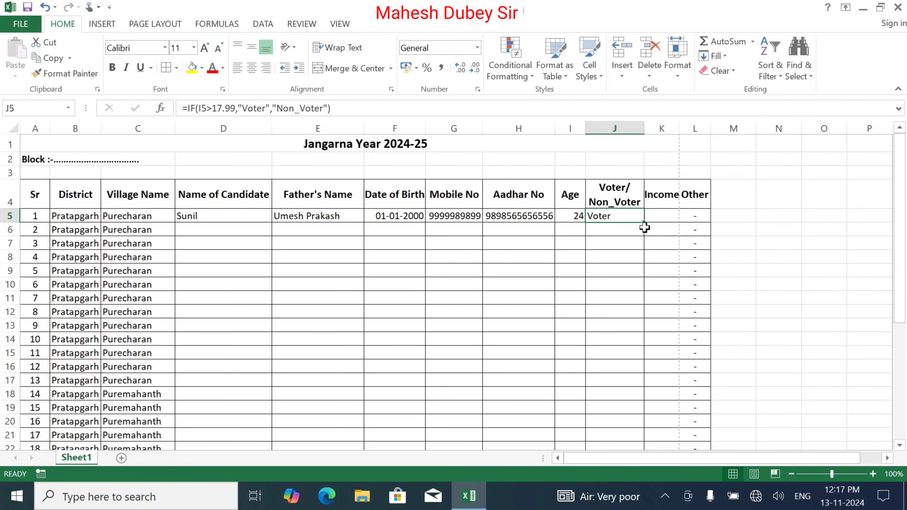
{"action": "left_click_drag", "start_coordinate": [645, 222], "coordinate": [644, 432]}
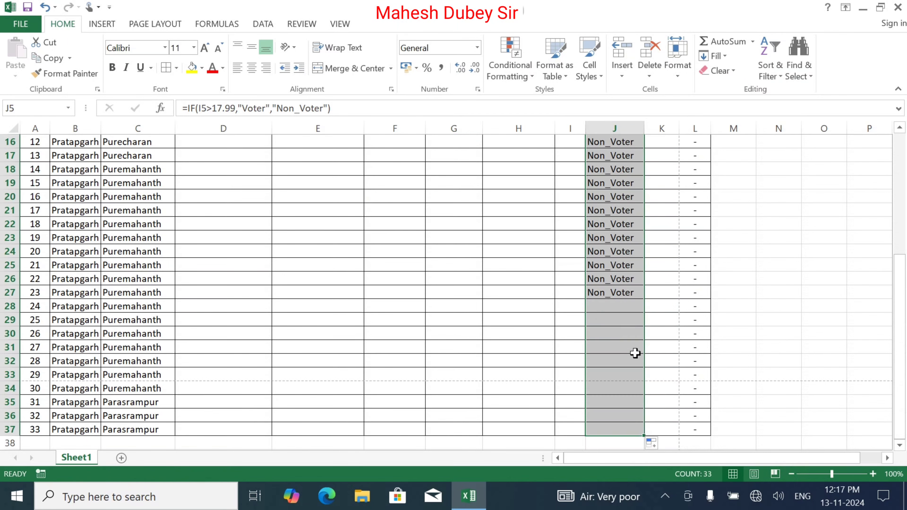
{"action": "scroll", "coordinate": [482, 367], "scroll_direction": "up", "scroll_amount": 5}
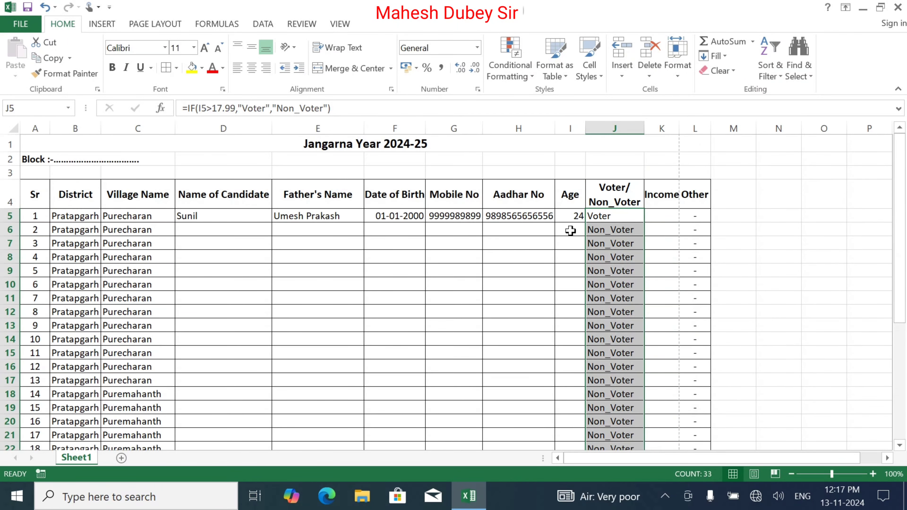
{"action": "left_click", "coordinate": [668, 214]}
Enter income 50000 for the first candidate, then the second candidate's name and father's name in row 6
{"action": "type", "text": "0000"}
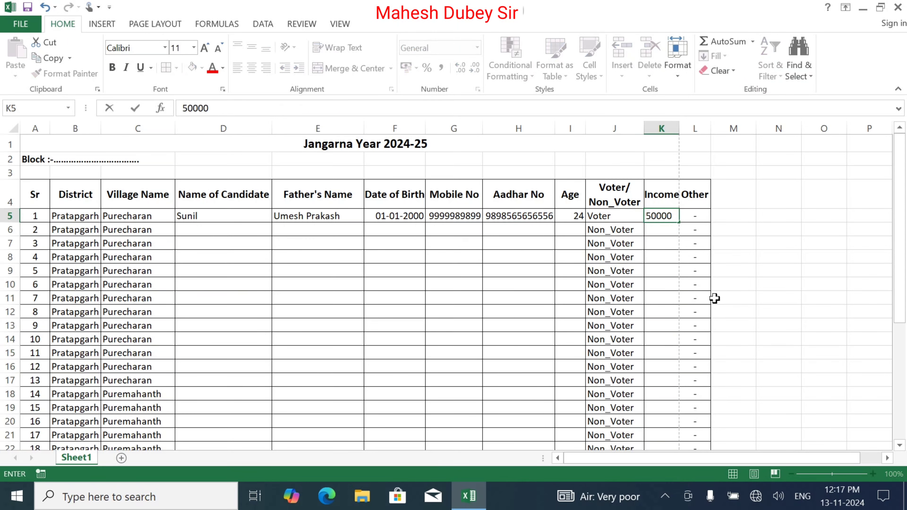
{"action": "key", "text": "Return"}
{"action": "left_click", "coordinate": [194, 224]}
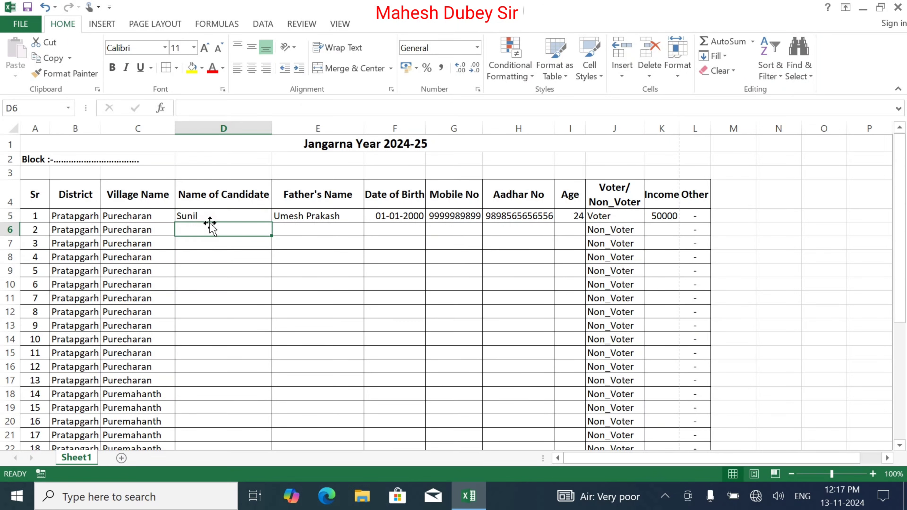
{"action": "type", "text": "Subham"}
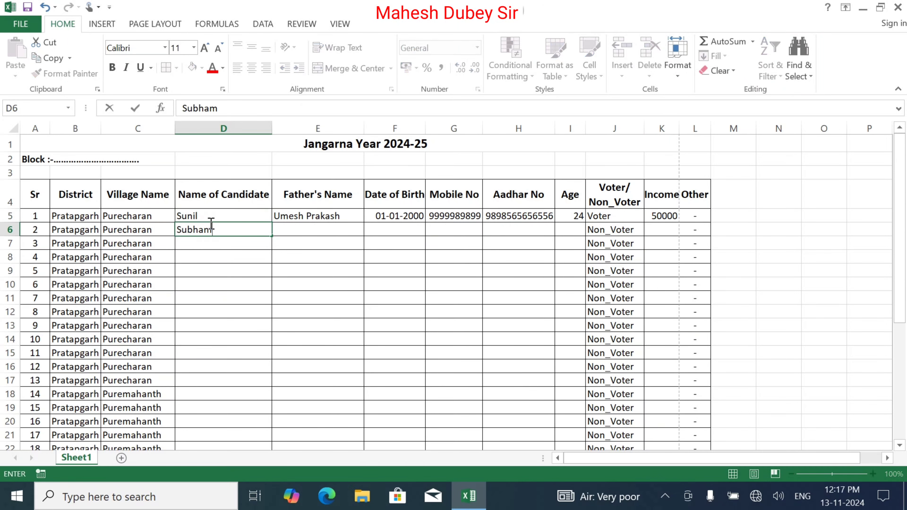
{"action": "key", "text": "Tab"}
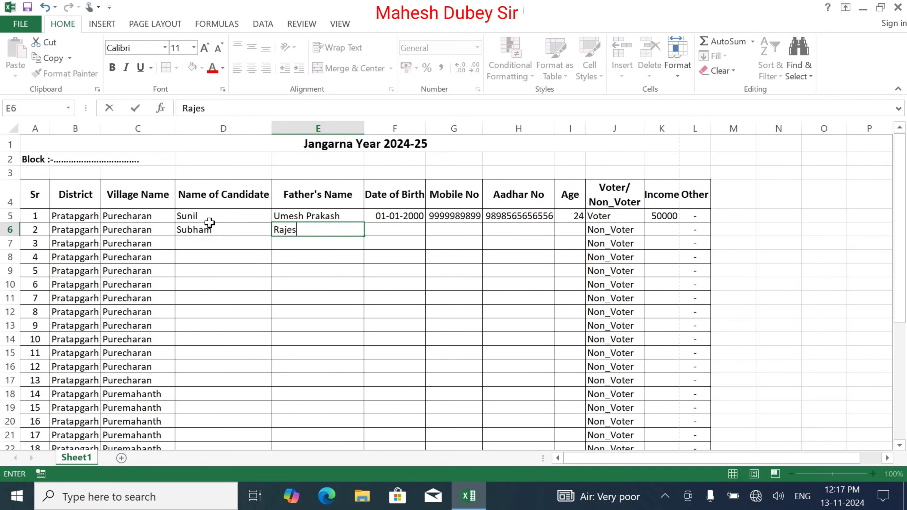
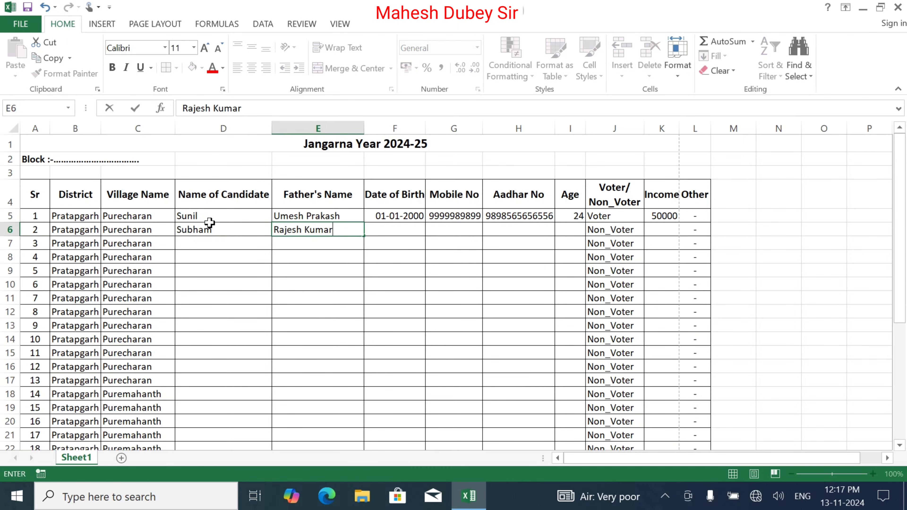
{"action": "key", "text": "Tab"}
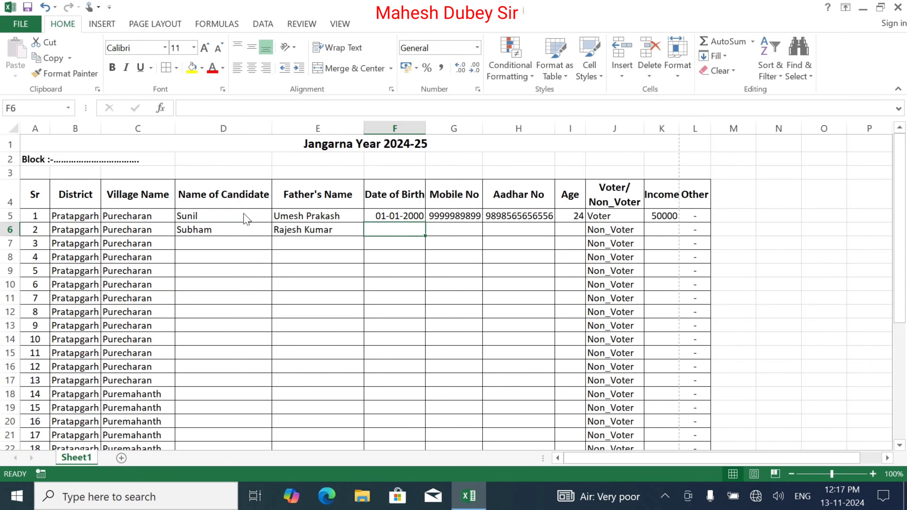
Save the workbook and set the second candidate's birth date to 01-01-2004, copied from above
{"action": "key", "text": "ctrl+s"}
{"action": "key", "text": "Escape"}
{"action": "key", "text": "ctrl+d"}
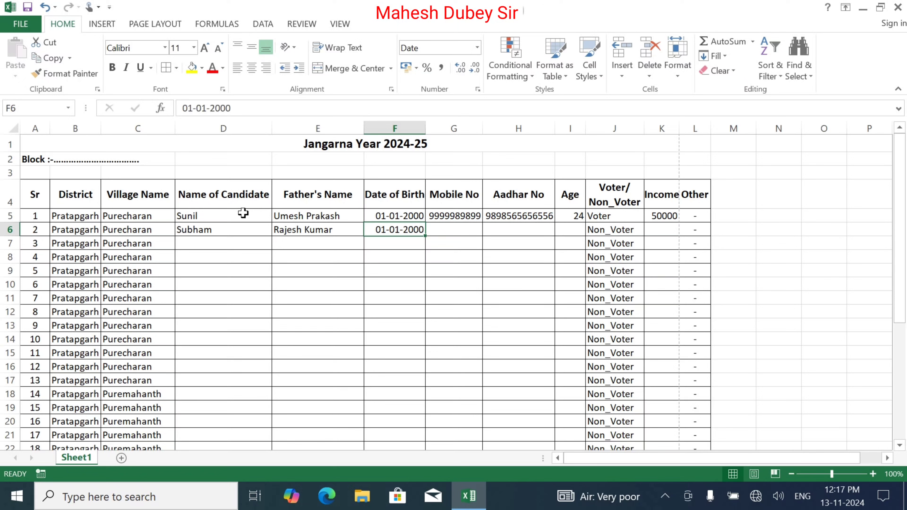
{"action": "key", "text": "F2"}
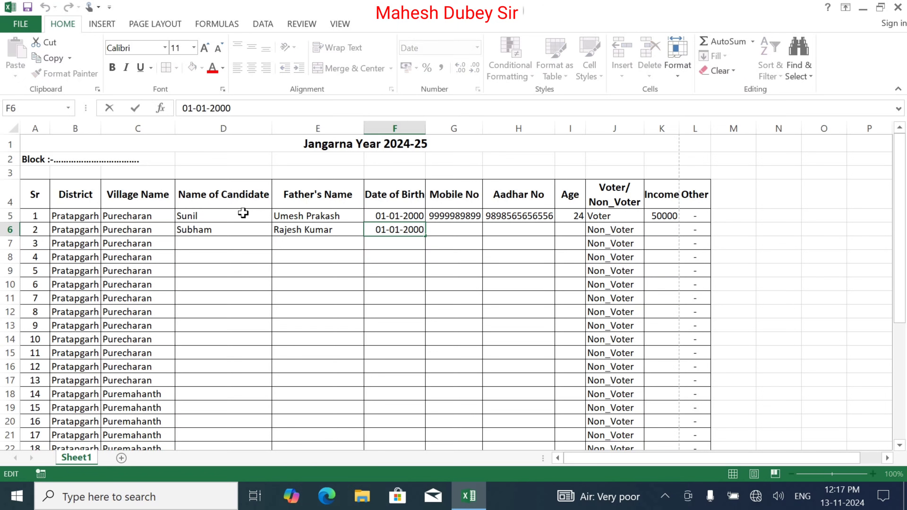
{"action": "key", "text": "BackSpace"}
{"action": "type", "text": "4"}
{"action": "key", "text": "Tab"}
Copy the mobile and Aadhar numbers down from row 5 into row 6
{"action": "key", "text": "ctrl+d"}
{"action": "key", "text": "Tab"}
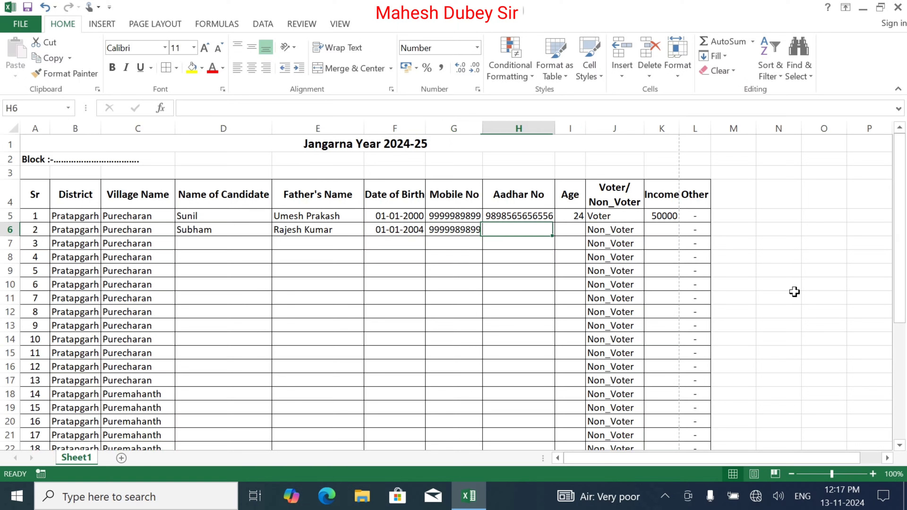
{"action": "key", "text": "ctrl+d"}
{"action": "key", "text": "Tab"}
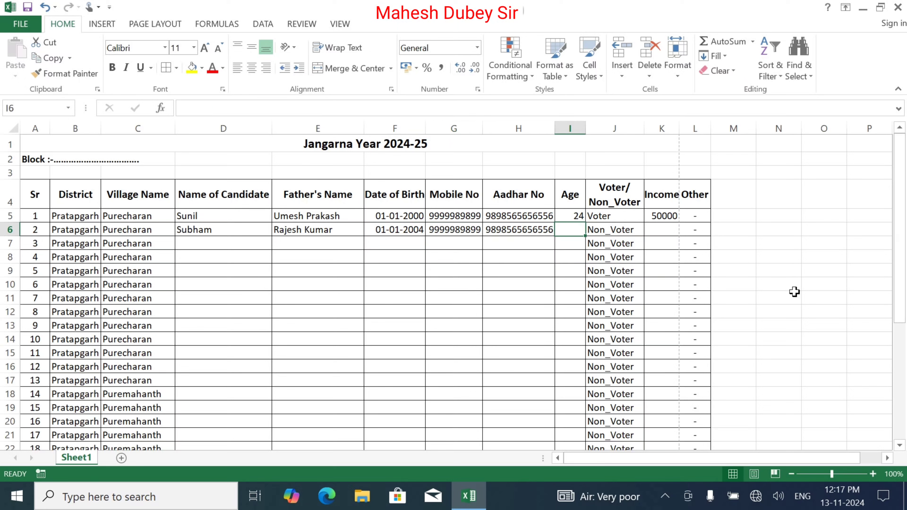
Give the second candidate age 18, correcting 17, and income 500000
{"action": "type", "text": "17"}
{"action": "key", "text": "Tab"}
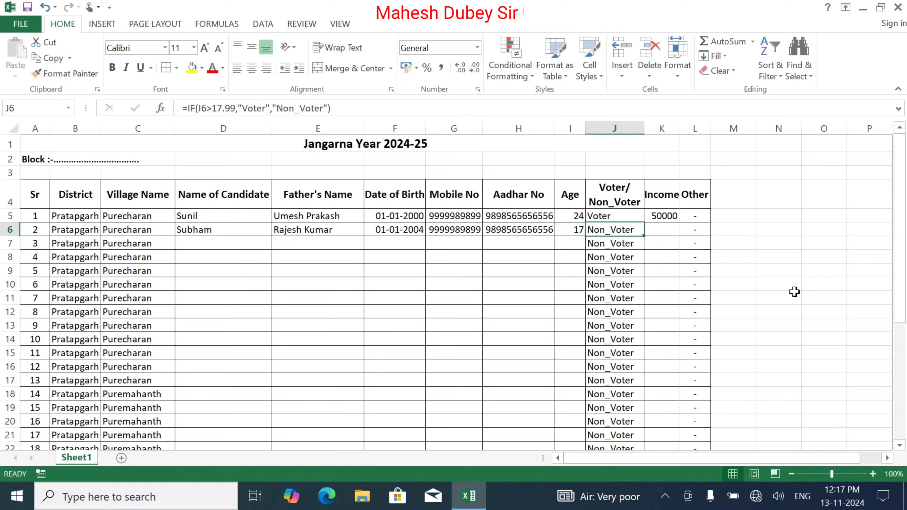
{"action": "key", "text": "Left"}
{"action": "type", "text": "18"}
{"action": "key", "text": "Tab"}
{"action": "key", "text": "Tab"}
{"action": "type", "text": "5"}
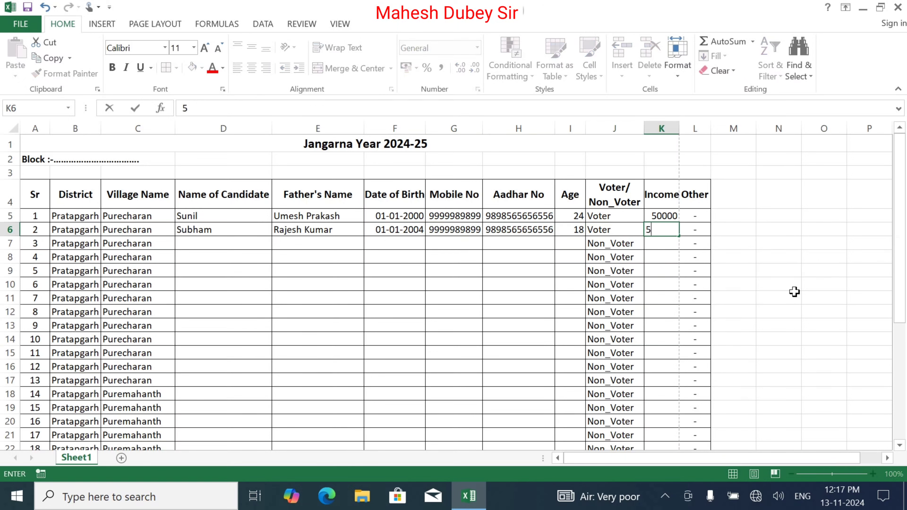
{"action": "type", "text": "00000"}
{"action": "key", "text": "Return"}
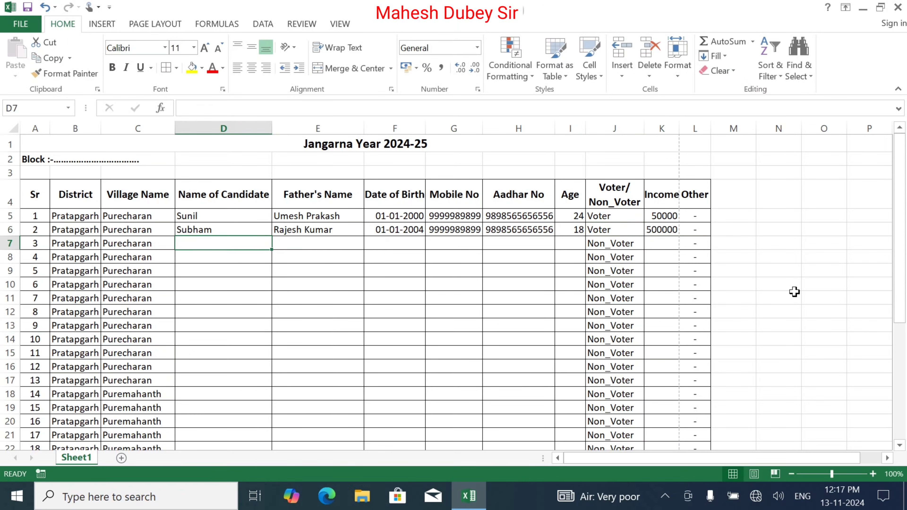